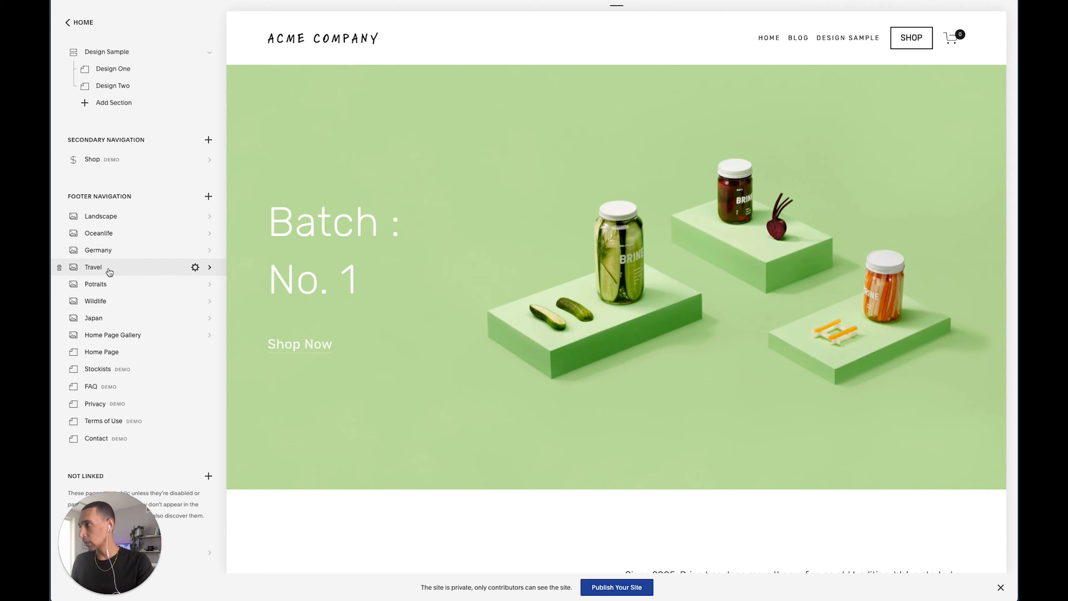
# Look over the site's page list, the page types available for the footer navigation, and the home page preview.
pyautogui.scroll(-3, 120, 311)
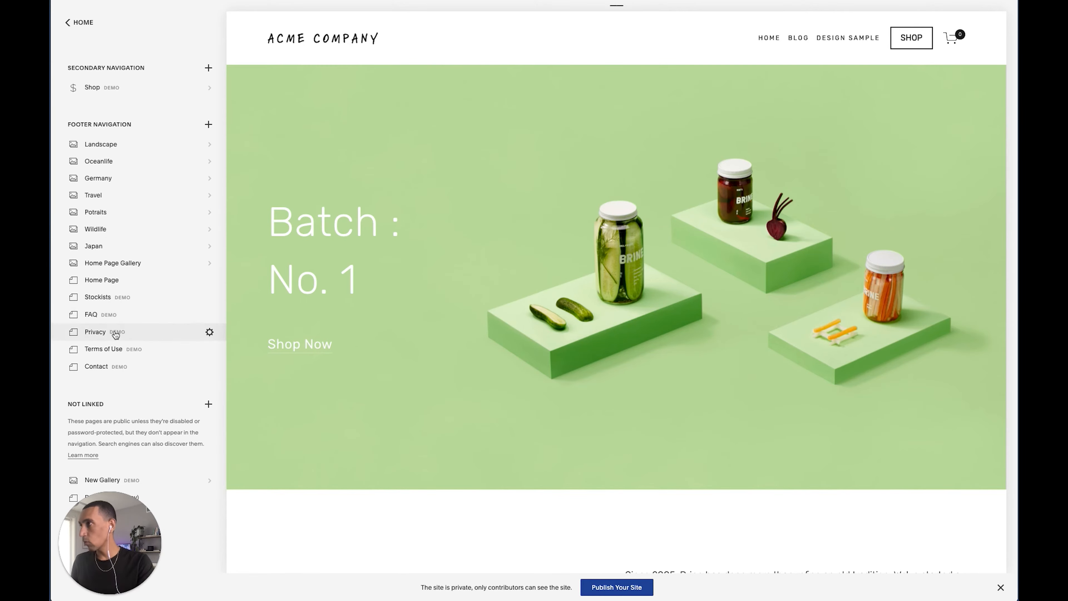
pyautogui.scroll(3, 116, 335)
pyautogui.scroll(5, 116, 335)
pyautogui.scroll(-7, 116, 335)
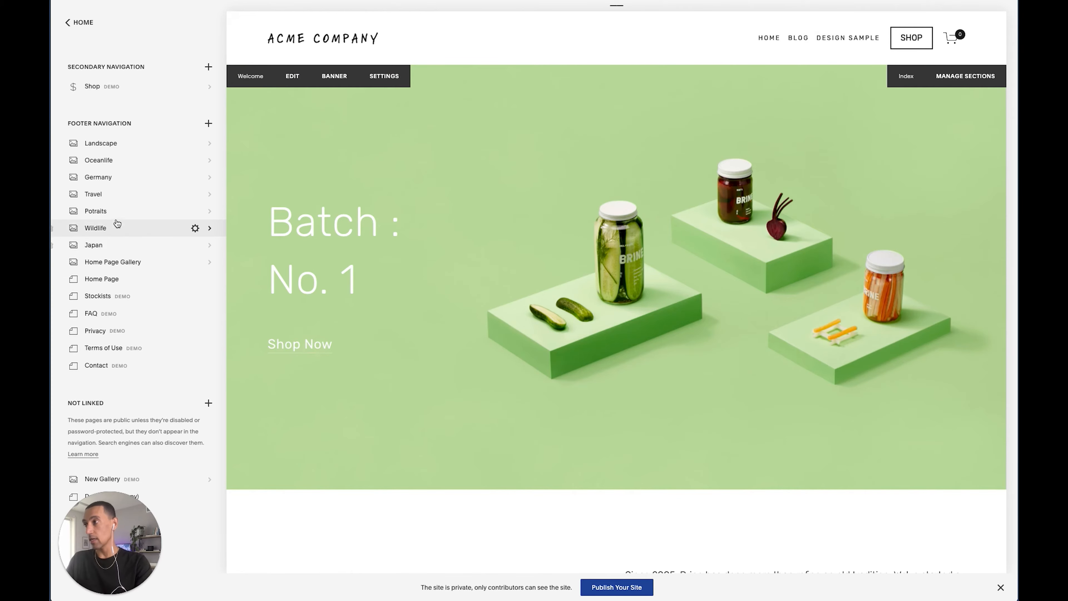
pyautogui.click(209, 124)
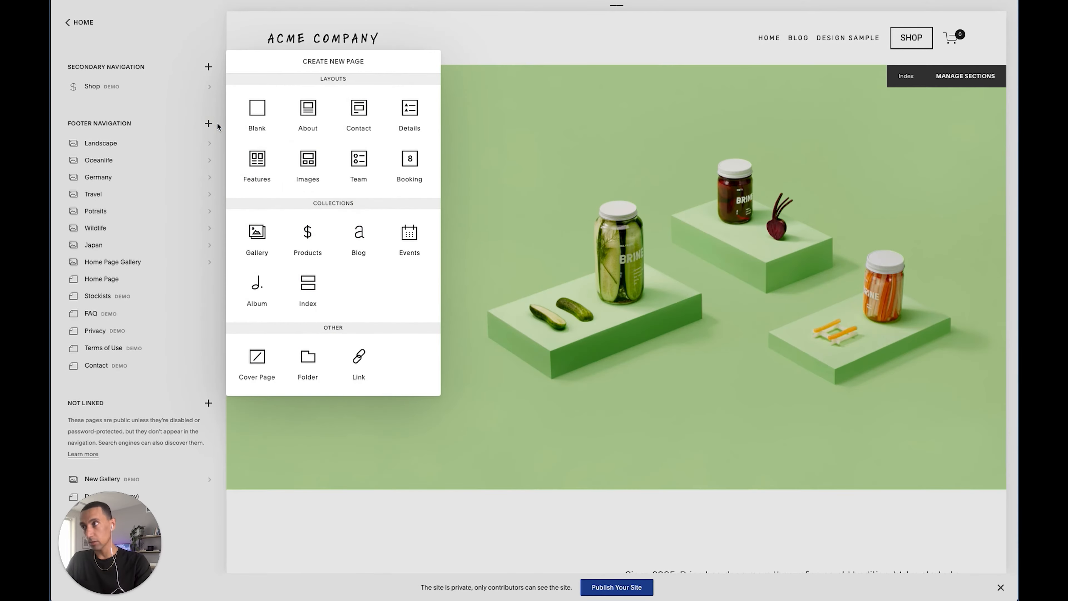
pyautogui.click(558, 243)
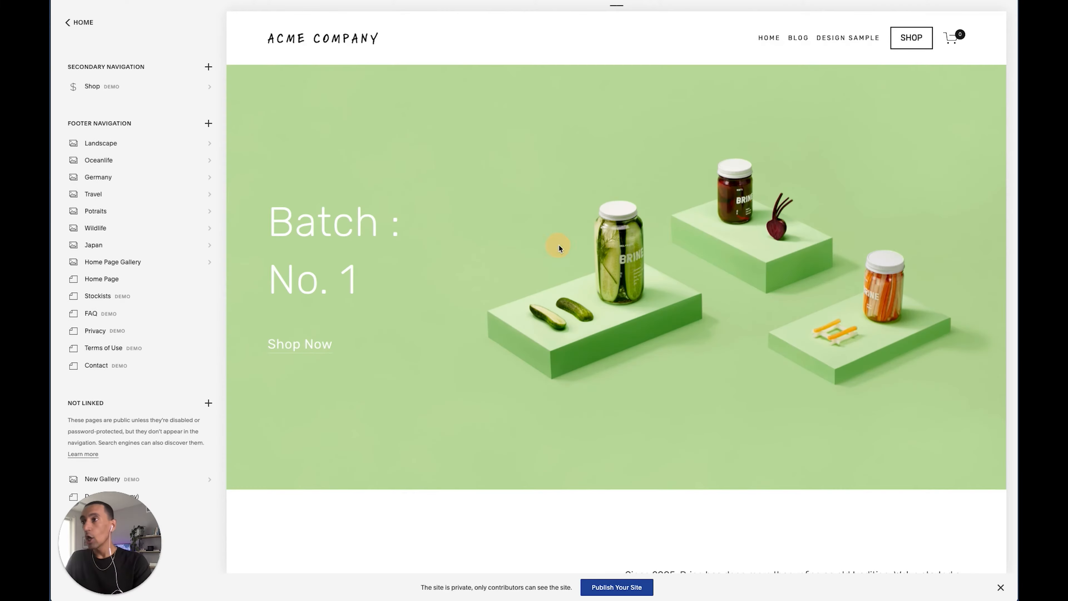
pyautogui.scroll(-5, 441, 352)
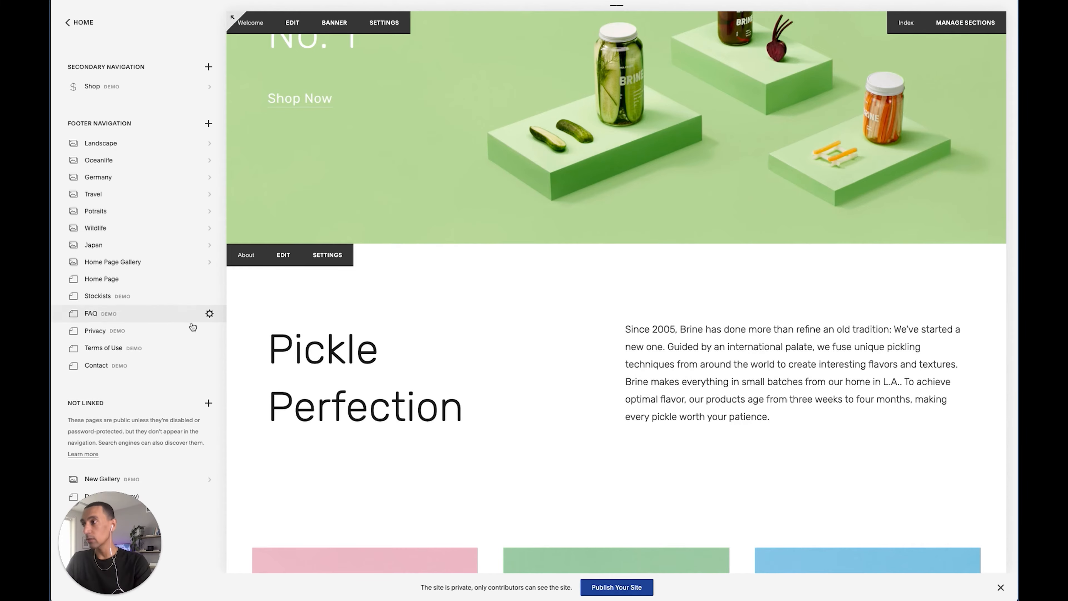
# Open the Contact page for editing, look over the available content blocks, and leave the editor.
pyautogui.click(97, 366)
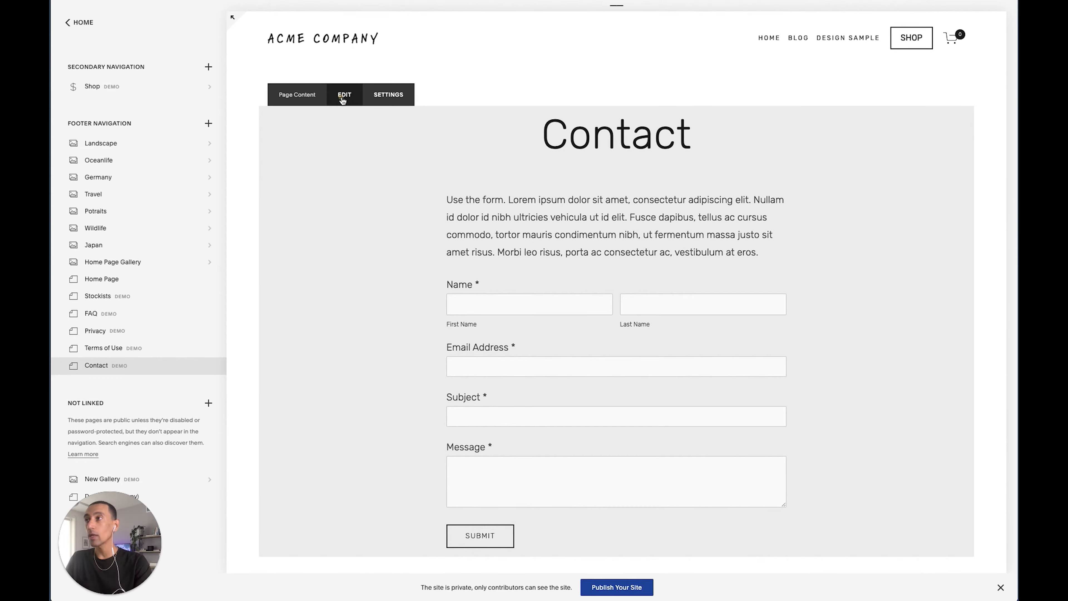
pyautogui.click(344, 94)
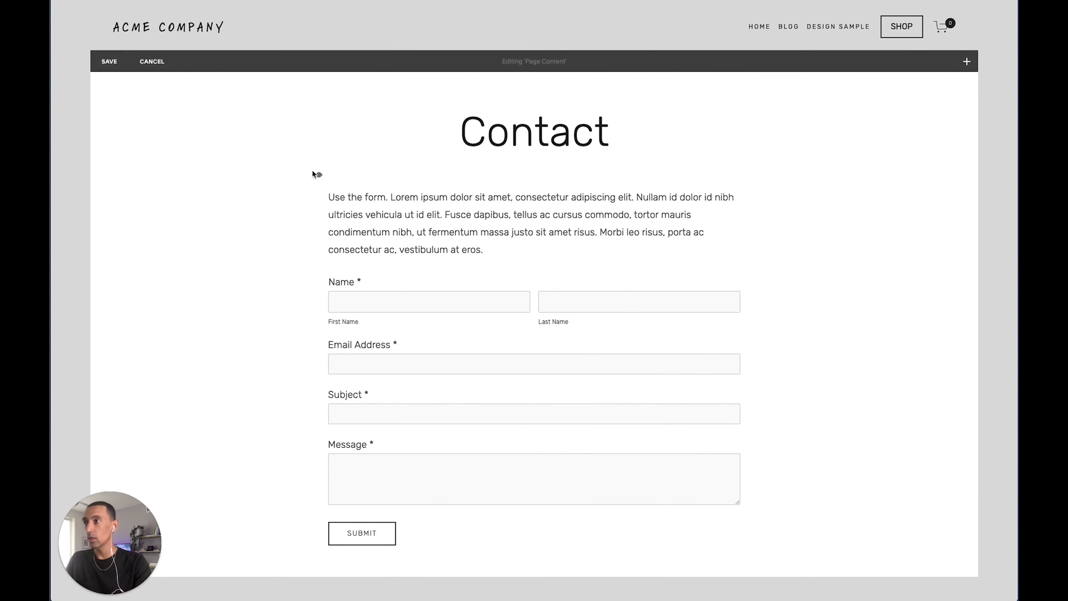
pyautogui.click(319, 176)
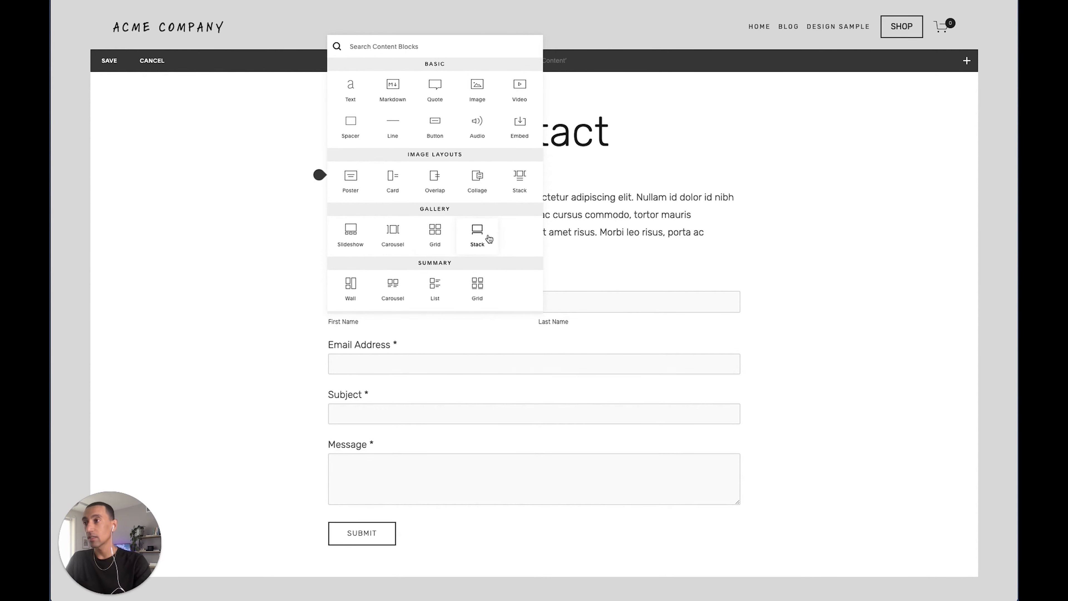
pyautogui.click(200, 235)
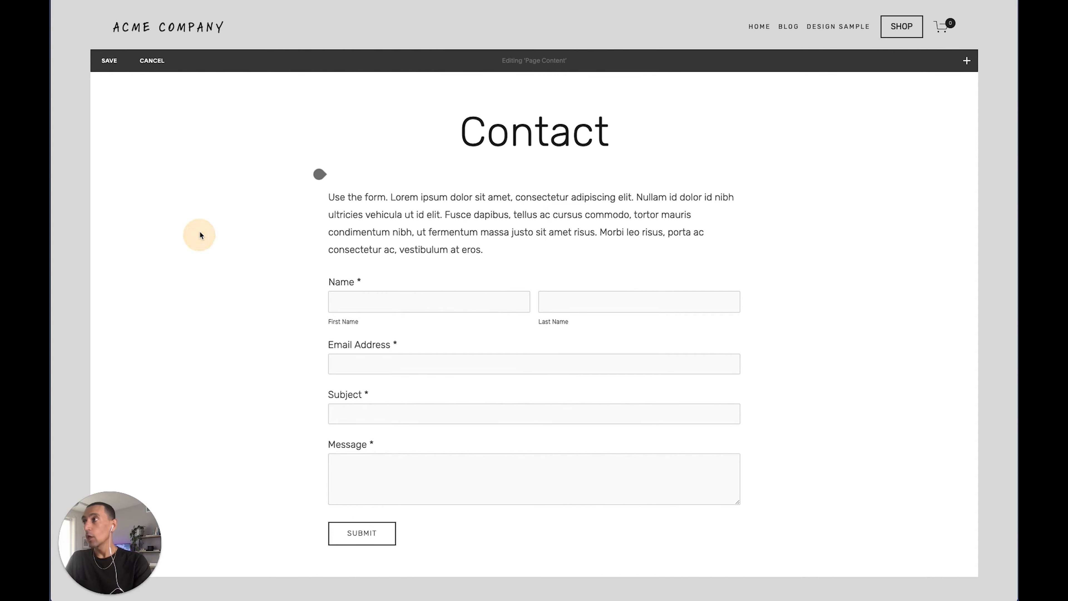
pyautogui.click(158, 59)
pyautogui.click(210, 89)
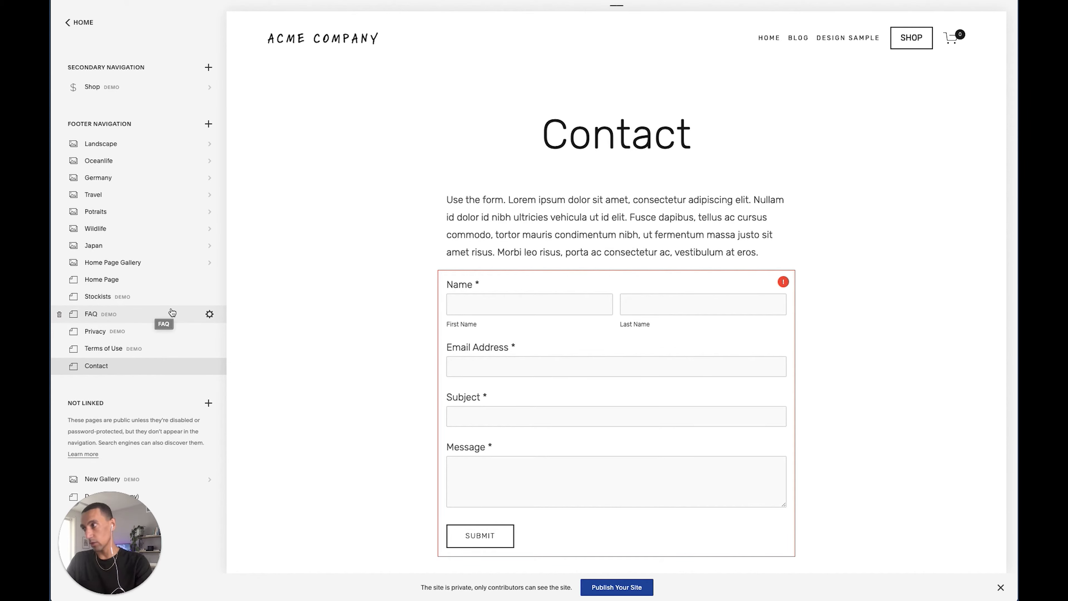
# Edit the Contact page's text block and change its heading to "Gallery Page".
pyautogui.click(590, 209)
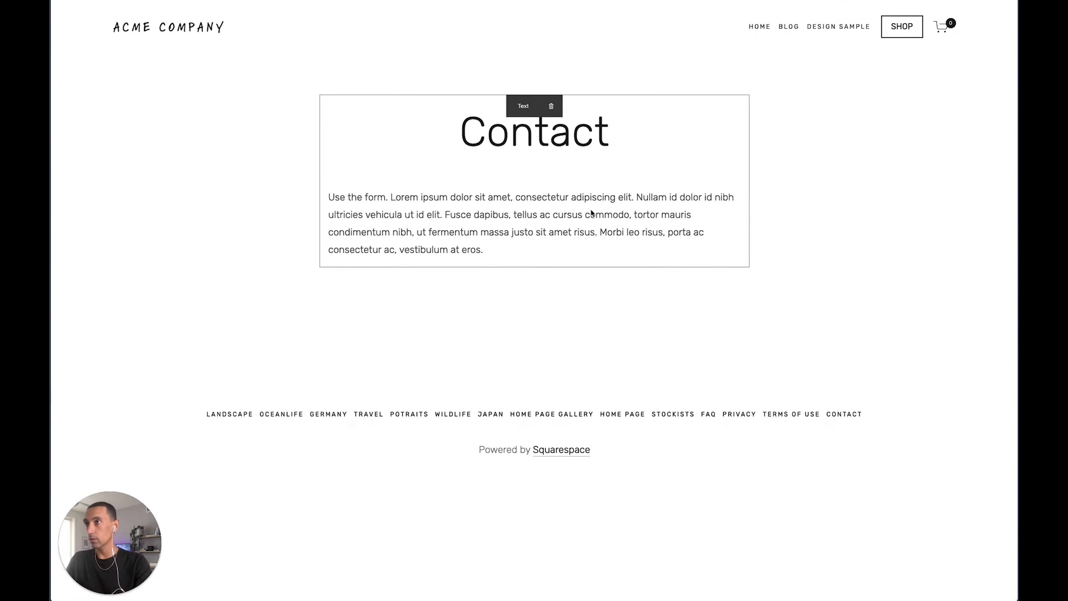
pyautogui.moveTo(319, 174)
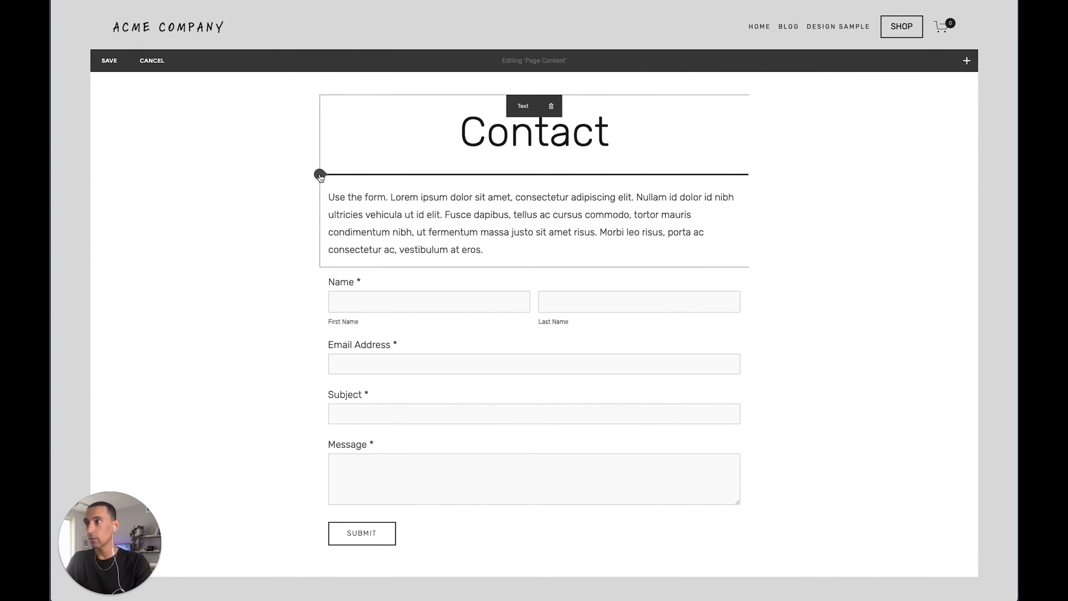
pyautogui.click(553, 131)
pyautogui.doubleClick(553, 131)
pyautogui.write('Gallery Page')
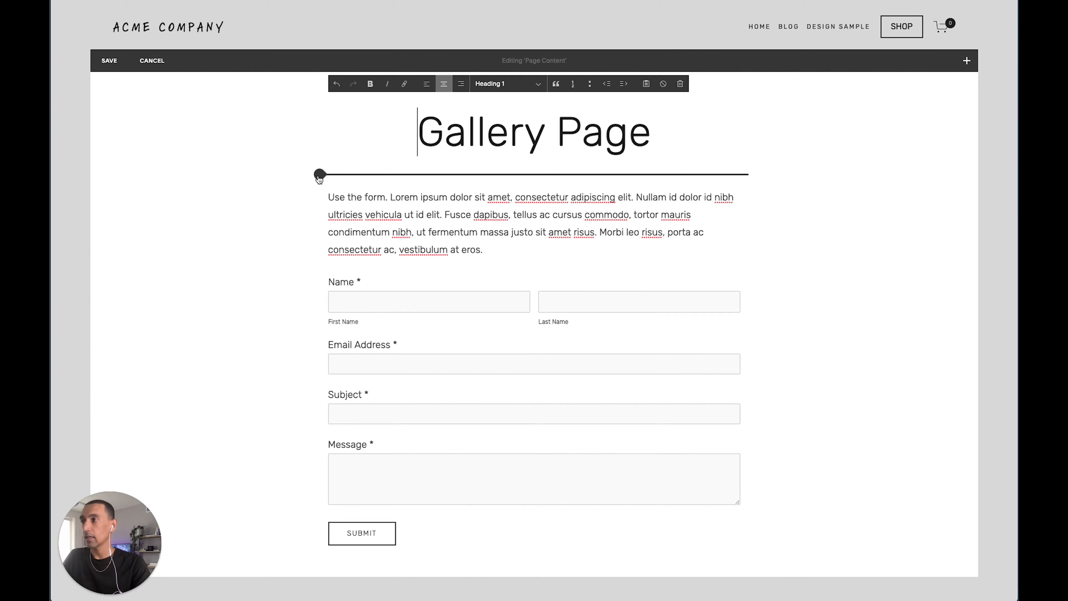
# Insert a Grid summary block below the heading and use the Japan gallery as its content.
pyautogui.click(319, 174)
pyautogui.scroll(-2, 435, 230)
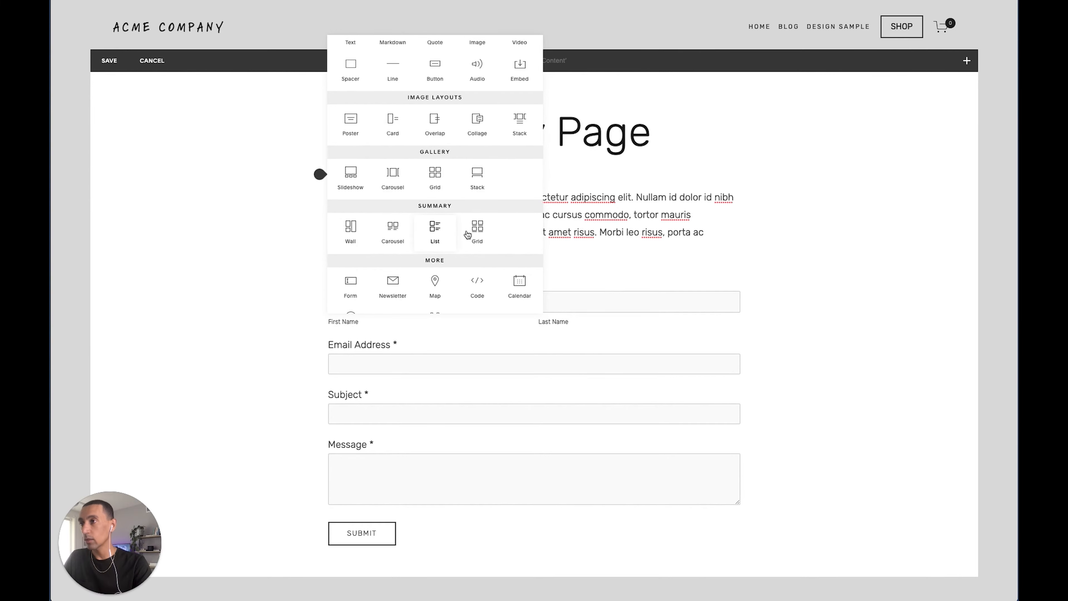
pyautogui.click(477, 231)
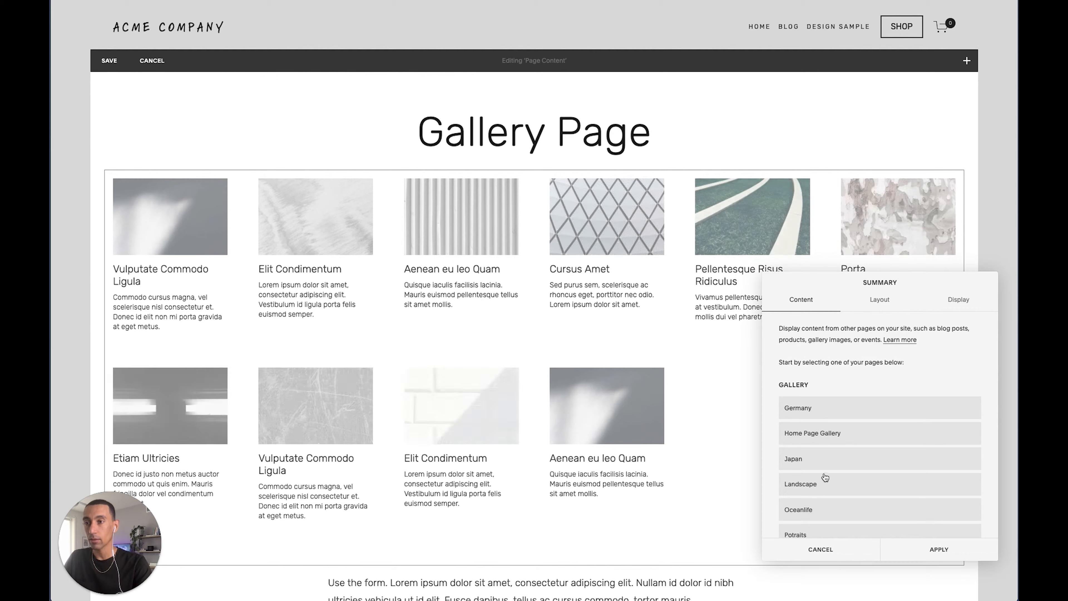
pyautogui.click(803, 460)
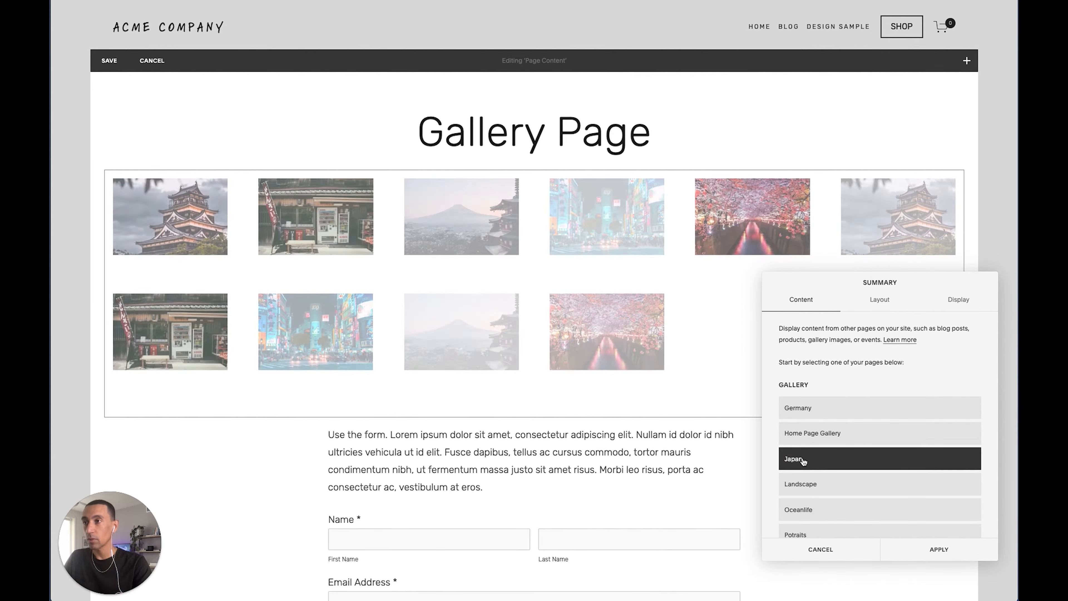
# Set the summary block's primary metadata to None and turn off its excerpt and title.
pyautogui.click(951, 300)
pyautogui.scroll(-2, 892, 382)
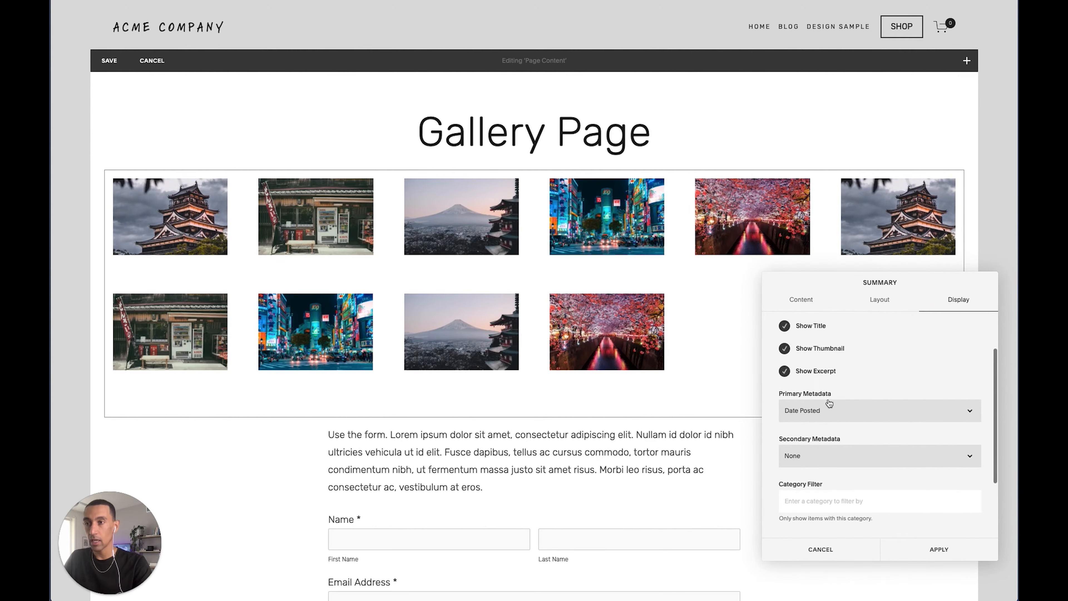
pyautogui.click(818, 412)
pyautogui.click(815, 402)
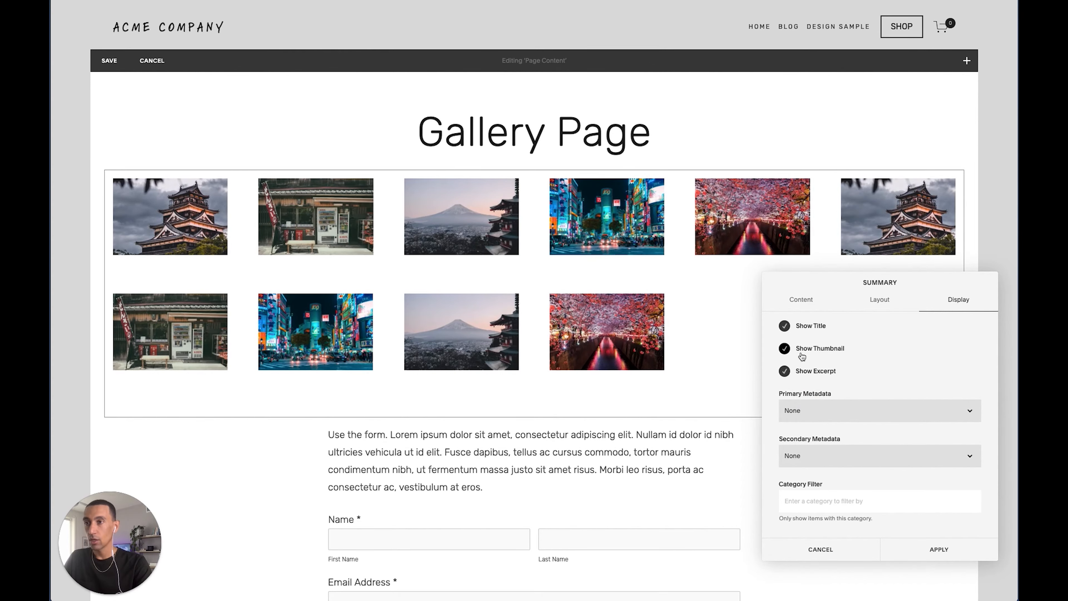
pyautogui.click(805, 371)
pyautogui.click(784, 326)
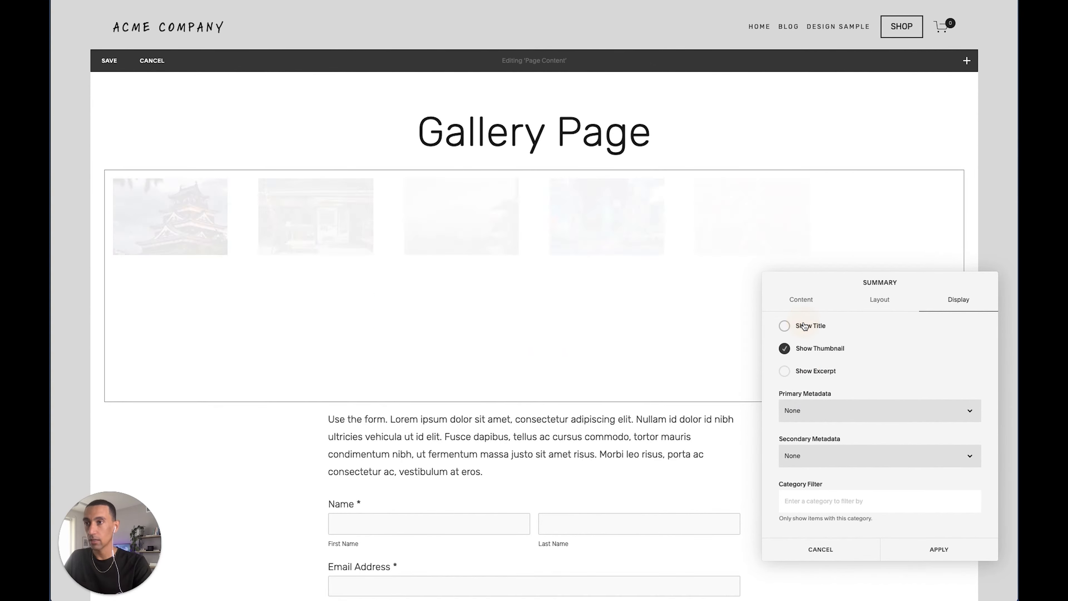
# Check the summary block's layout options and raise its number of displayed items to the maximum.
pyautogui.click(892, 298)
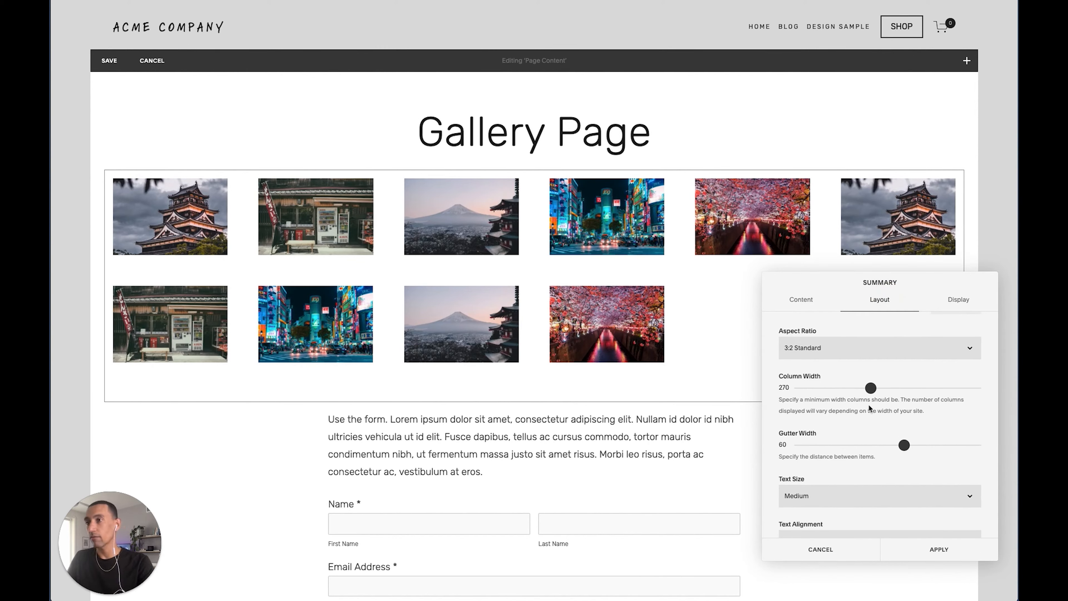
pyautogui.scroll(3, 829, 393)
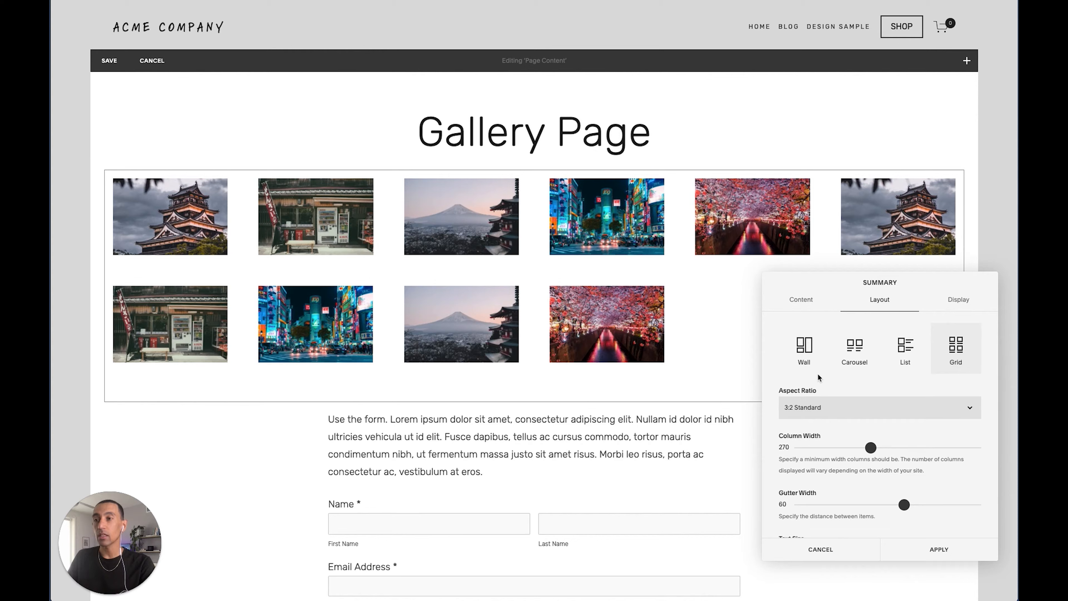
pyautogui.click(959, 300)
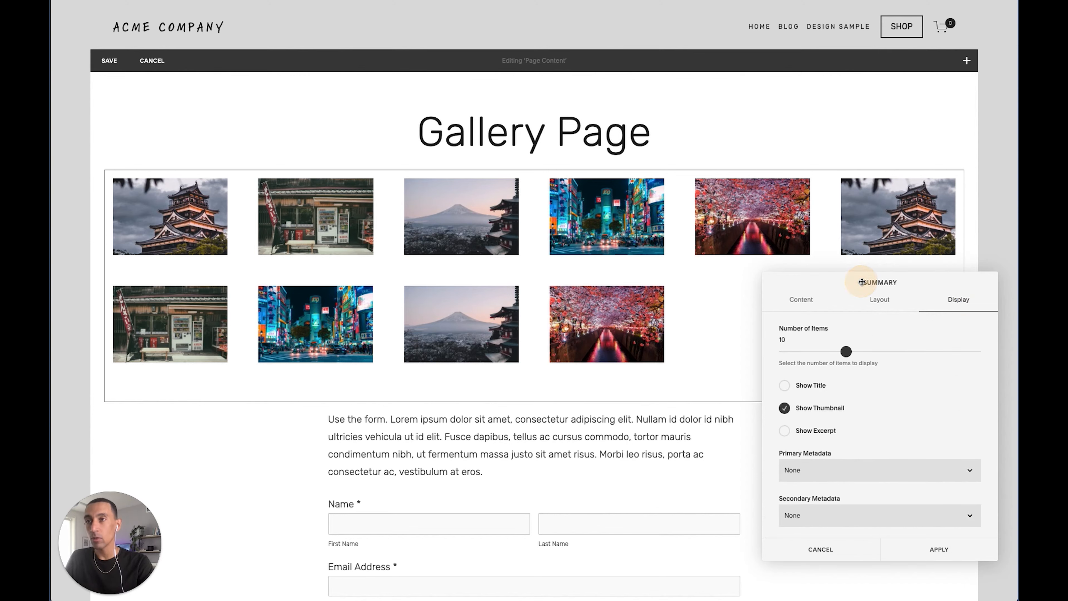
pyautogui.moveTo(846, 351); pyautogui.dragTo(1009, 353)
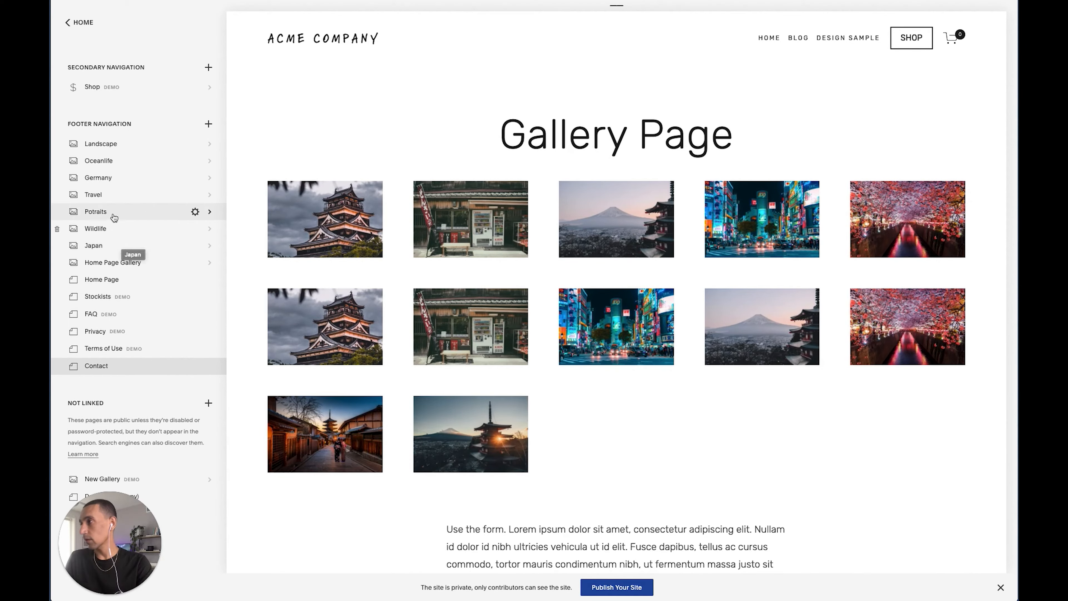
# Open the Travel gallery, move the beach umbrella photo to second place, and check the page's slideshow.
pyautogui.click(105, 198)
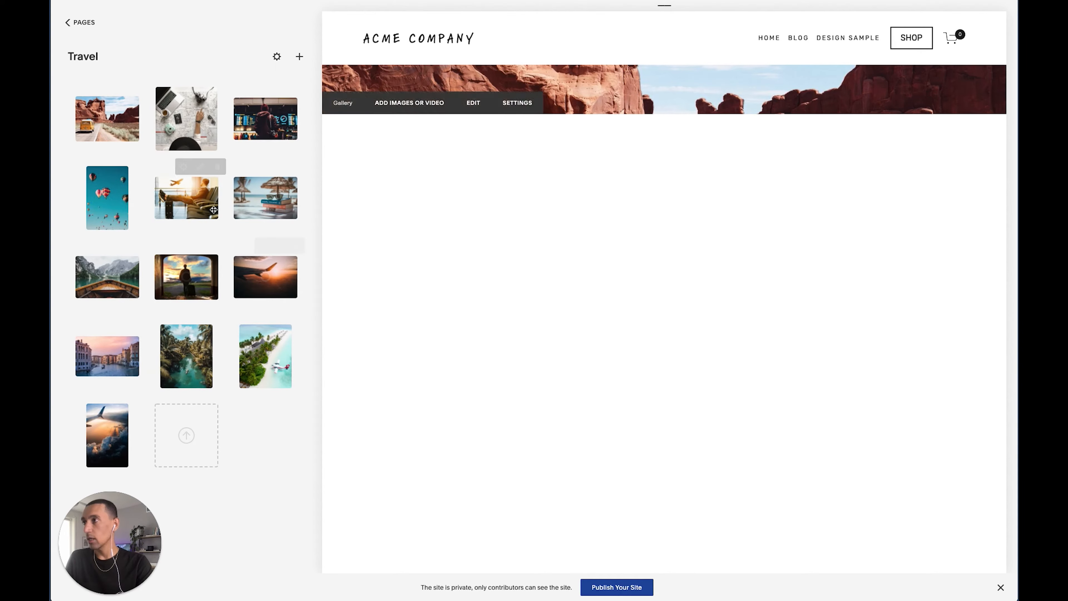
pyautogui.moveTo(245, 189); pyautogui.dragTo(186, 118)
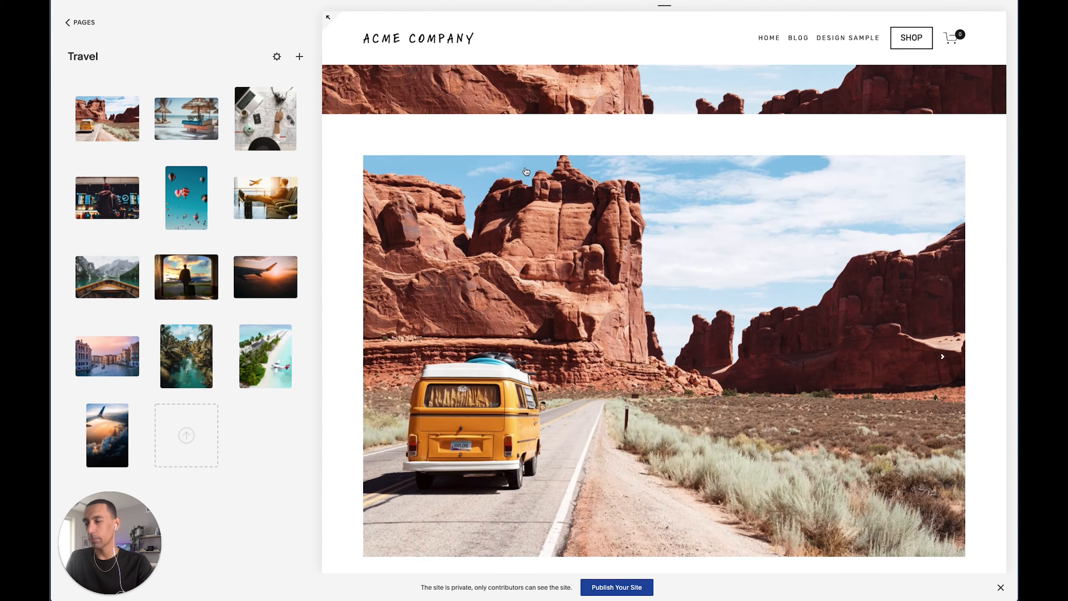
pyautogui.scroll(-3, 526, 171)
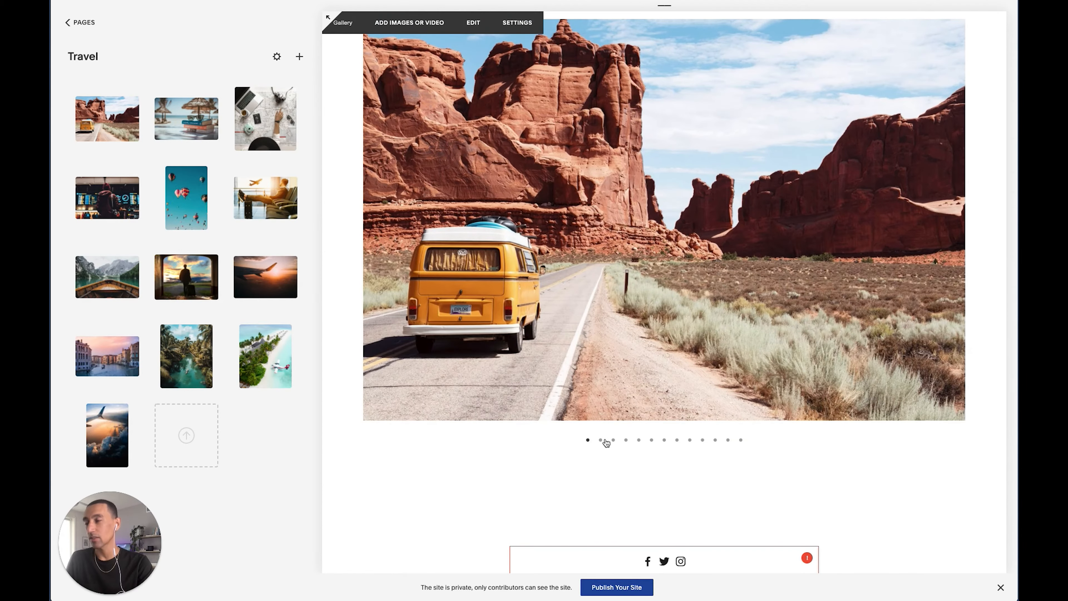
pyautogui.scroll(3, 606, 442)
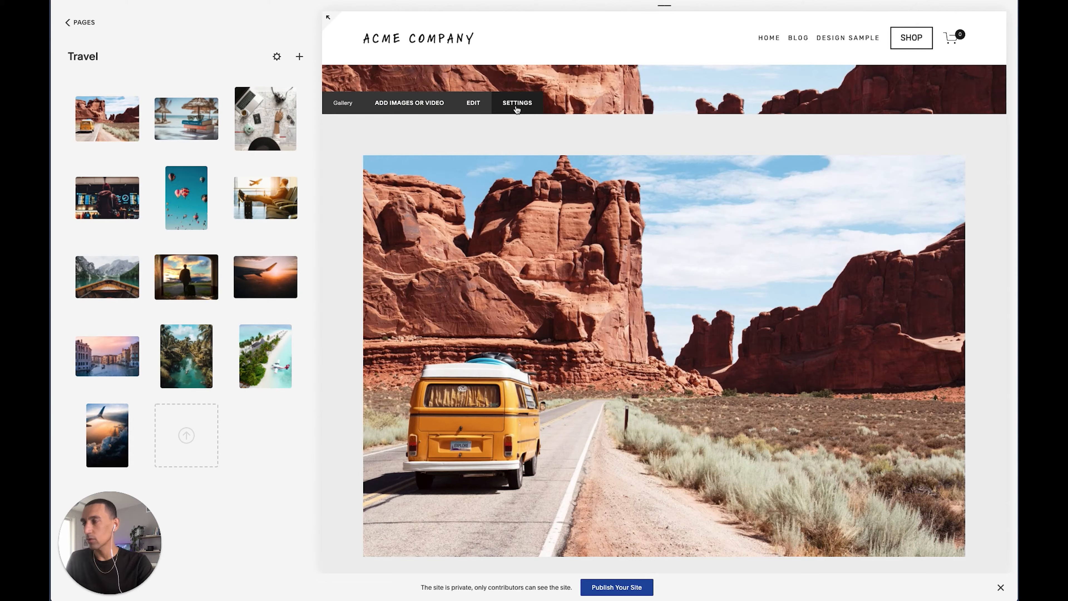
# Remove the banner/thumbnail image in the Travel gallery's media settings.
pyautogui.click(518, 103)
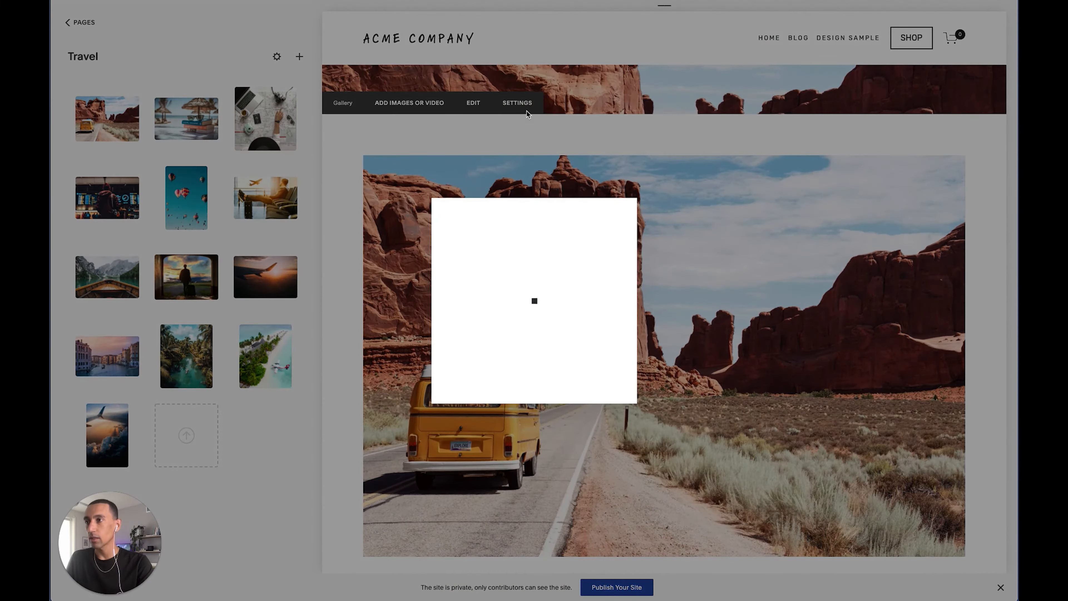
pyautogui.click(339, 261)
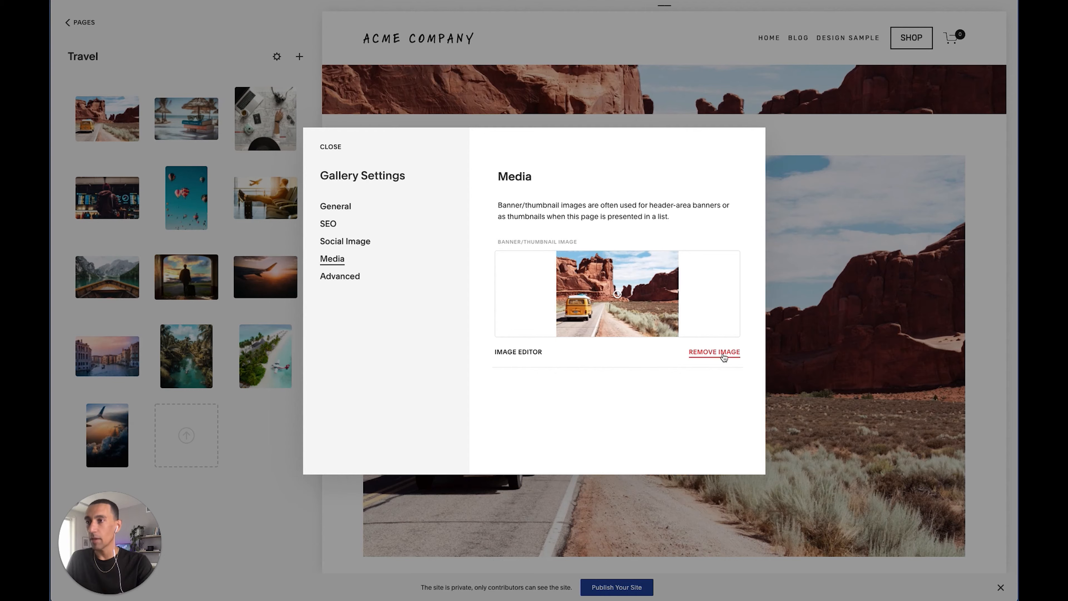
pyautogui.click(723, 357)
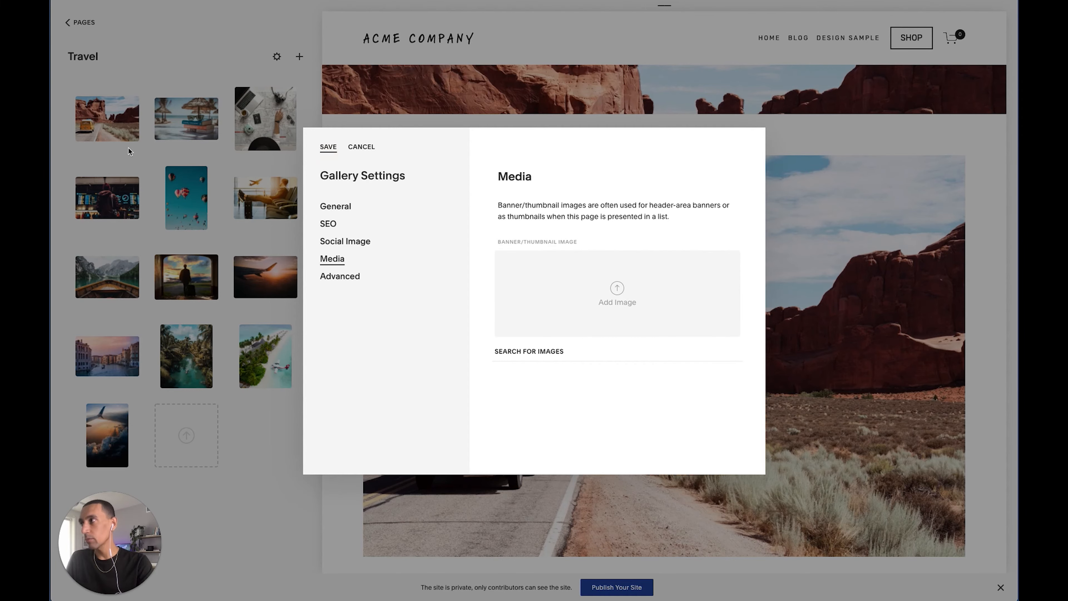
# Move the desert van photo from first to sixth place in the Travel gallery and return to the page list.
pyautogui.moveTo(117, 139)
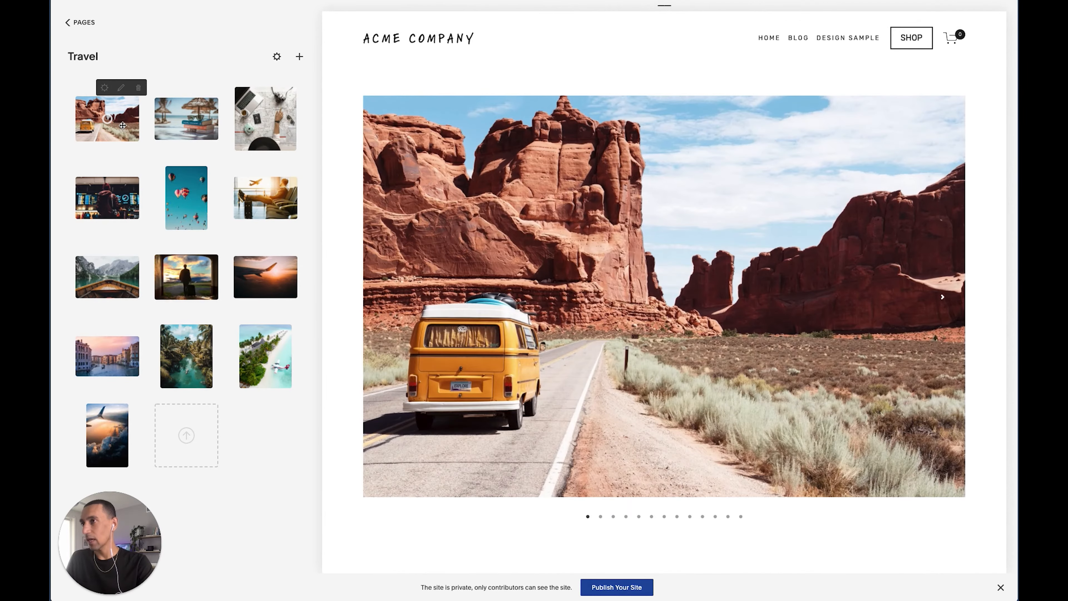
pyautogui.moveTo(122, 125); pyautogui.dragTo(235, 234)
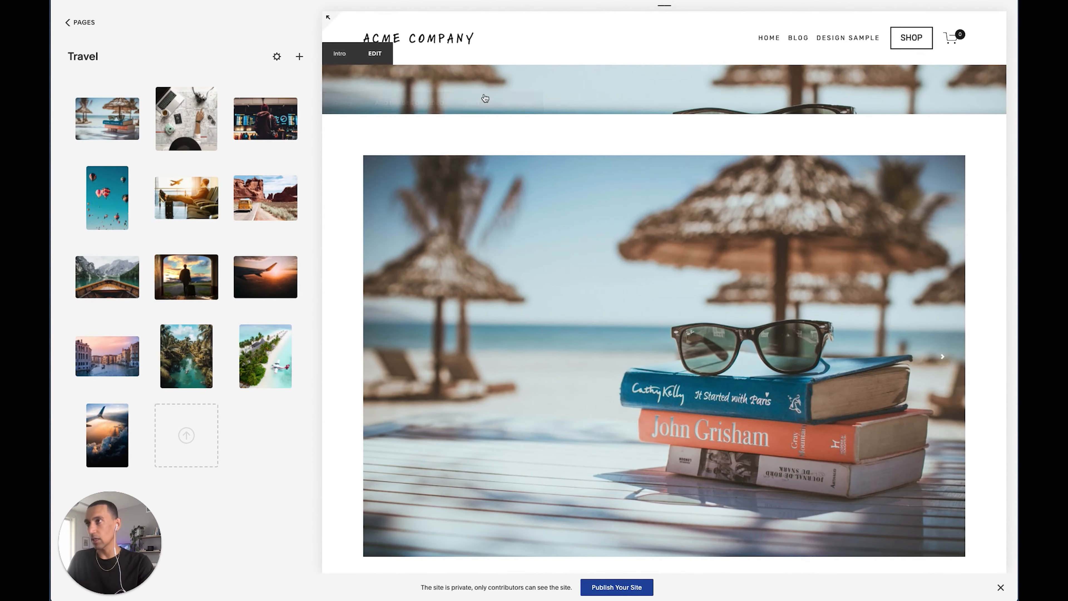
pyautogui.moveTo(517, 98)
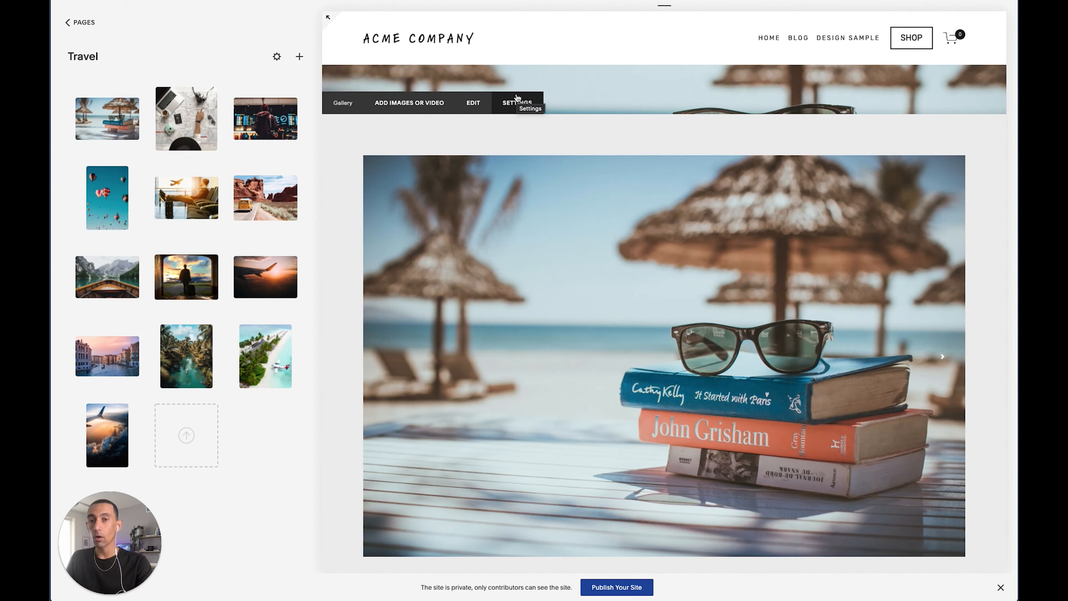
pyautogui.click(84, 23)
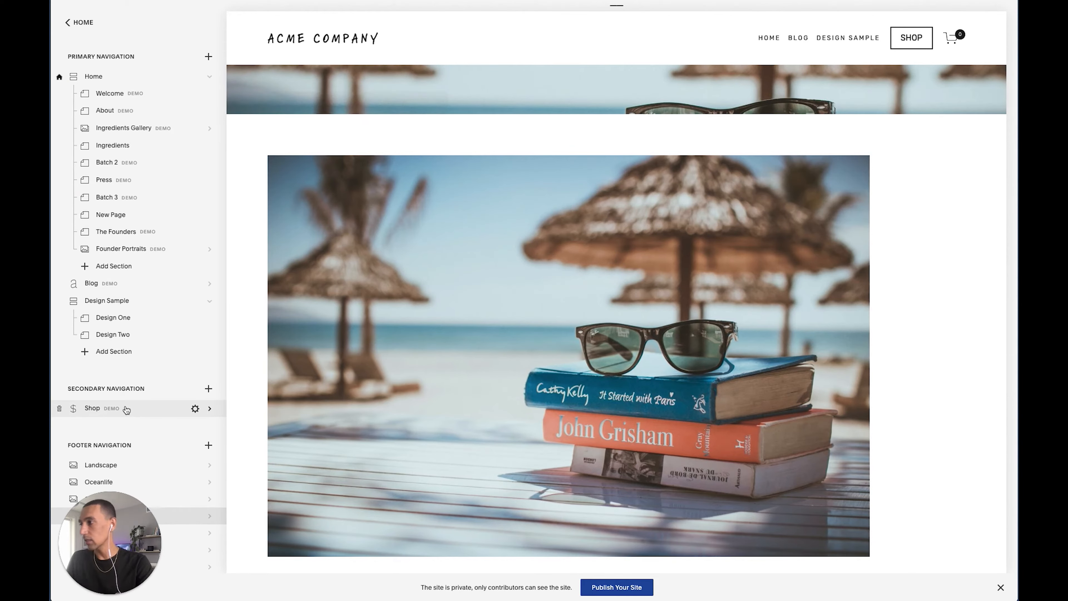
pyautogui.scroll(-2, 124, 408)
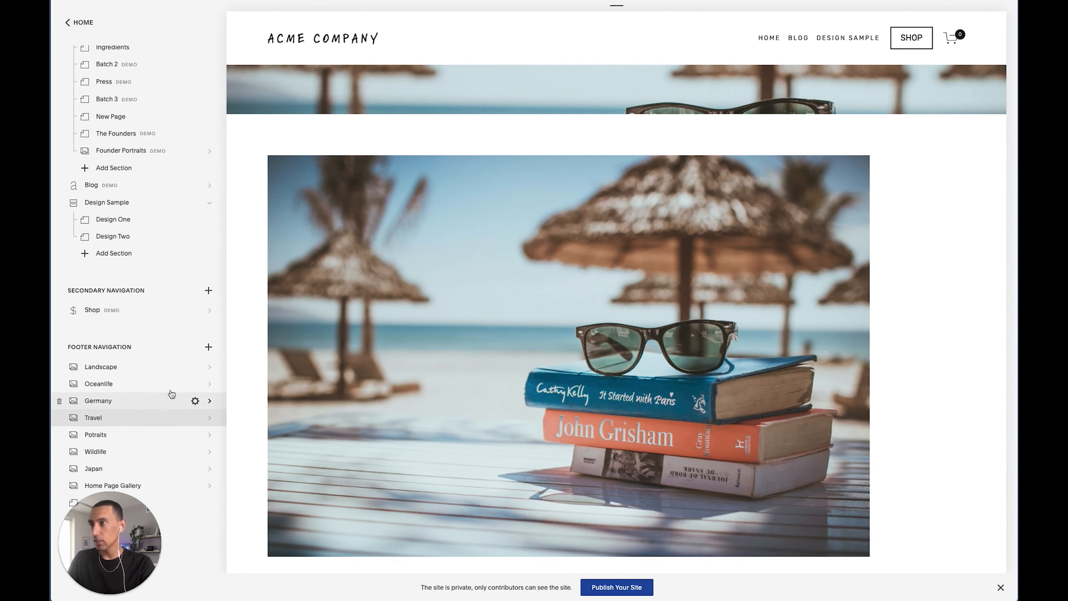
pyautogui.scroll(-2, 178, 386)
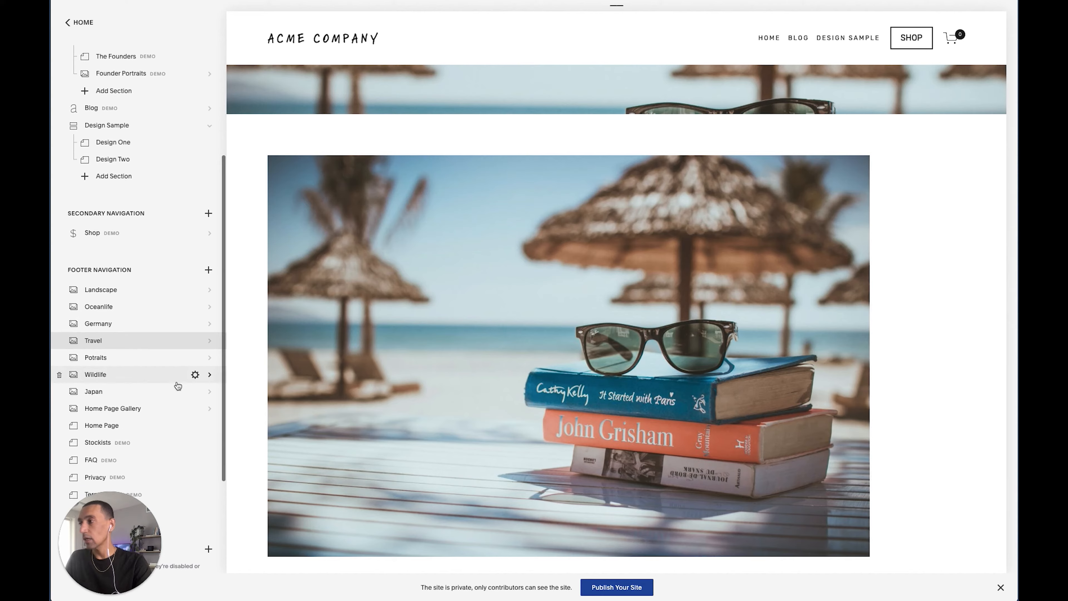
pyautogui.scroll(3, 177, 386)
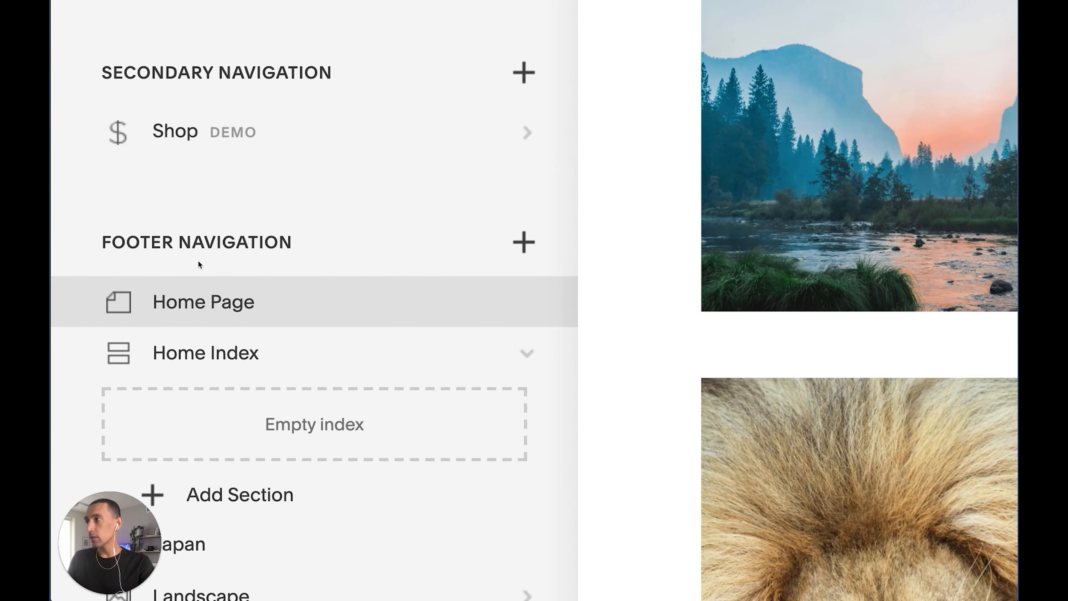
pyautogui.scroll(-1, 212, 348)
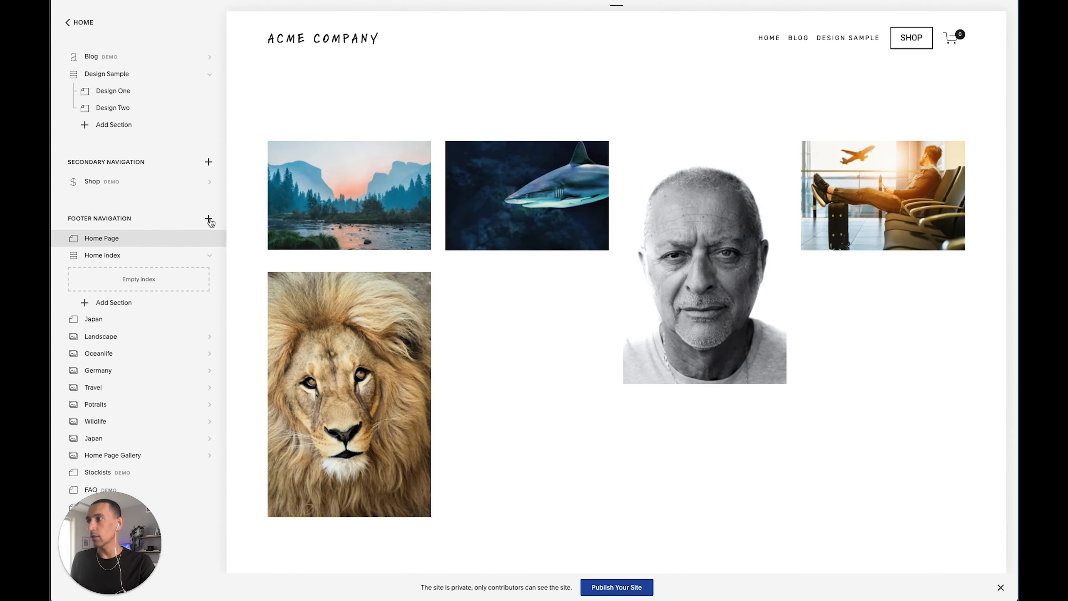
pyautogui.click(208, 219)
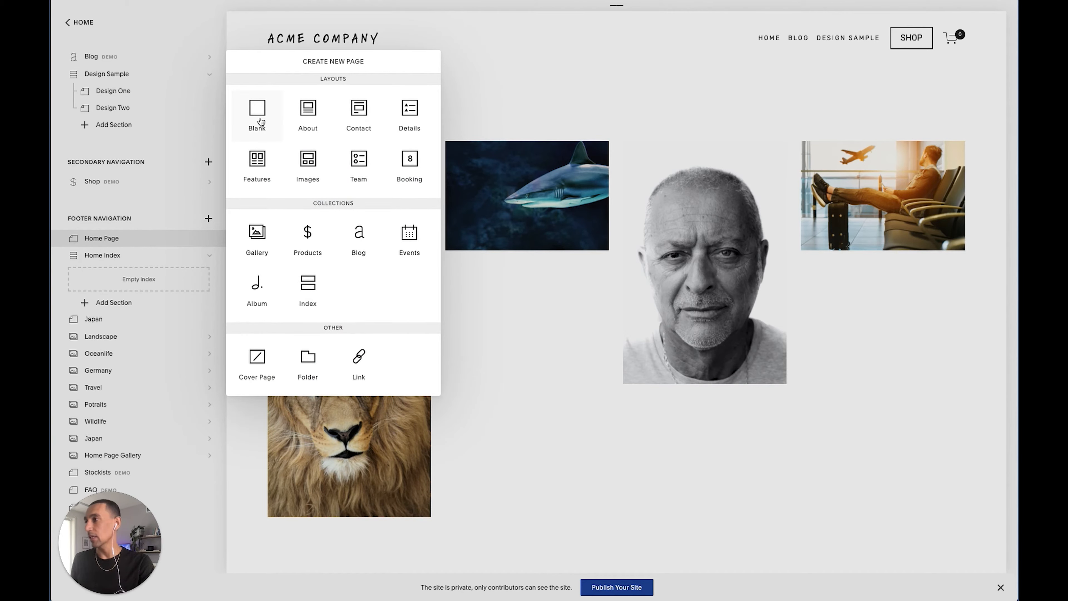
pyautogui.click(135, 201)
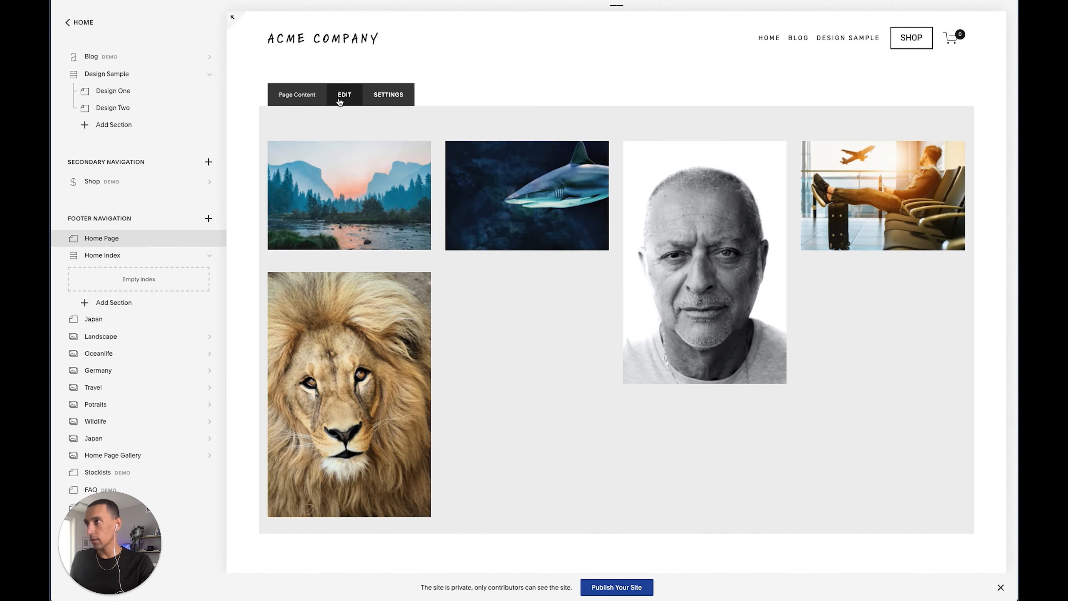
# Add a text block above the Home Page's image summary reading "Acme Company Photo Galleries", formatted as a centred Heading 2.
pyautogui.click(339, 100)
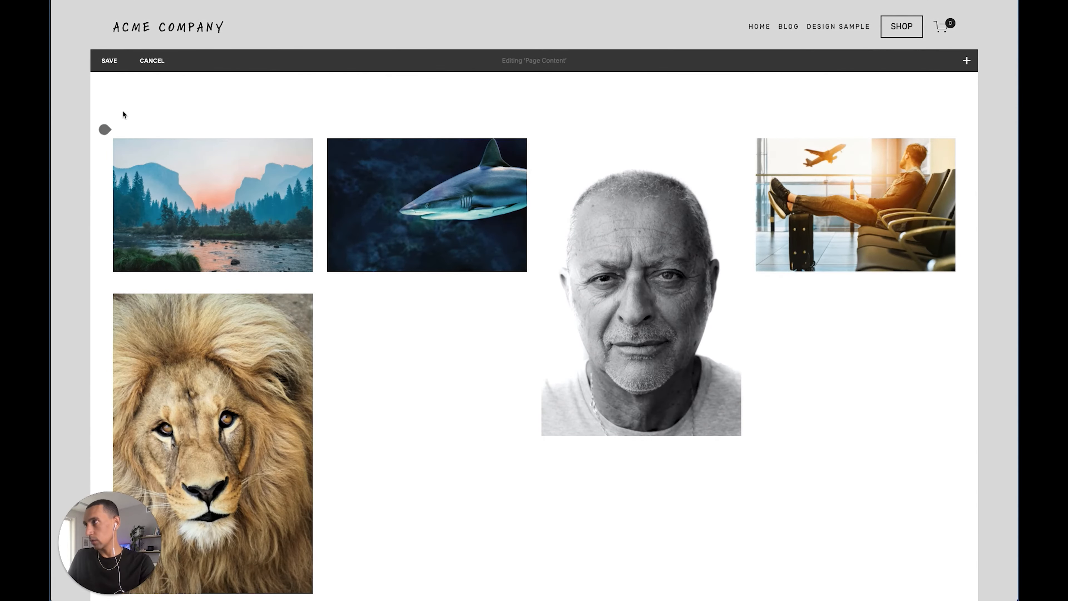
pyautogui.moveTo(104, 130)
pyautogui.click(104, 129)
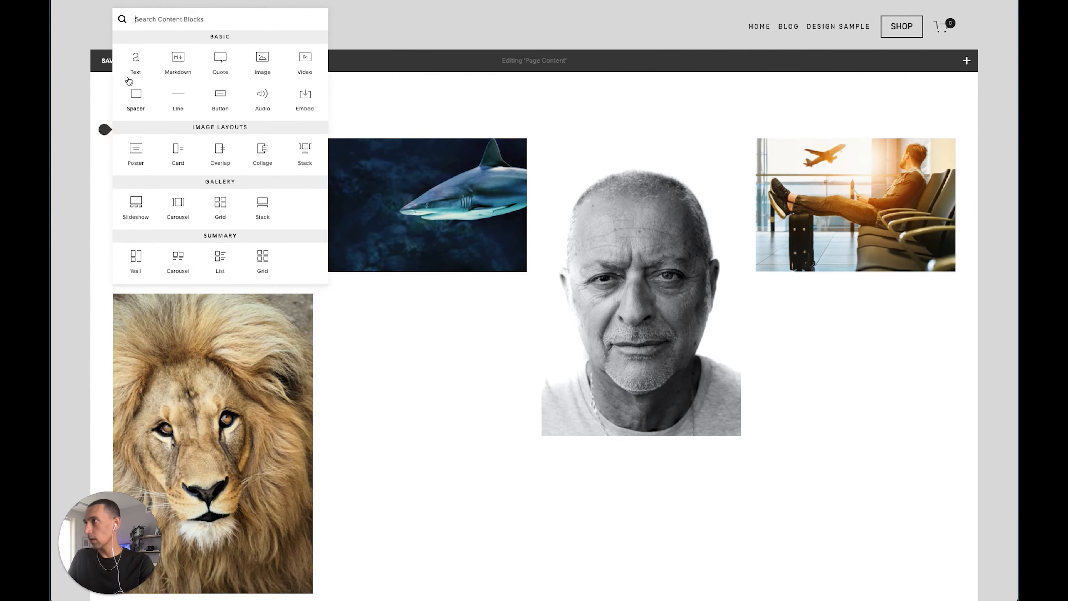
pyautogui.click(133, 62)
pyautogui.click(406, 141)
pyautogui.write('Acme Company')
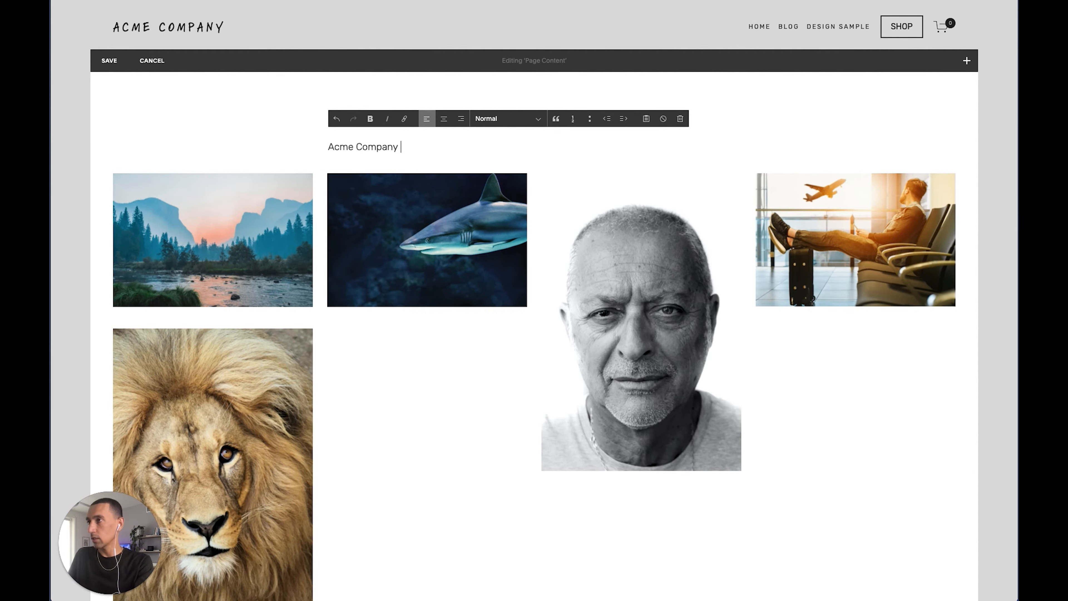
pyautogui.write(' Photo Galleries')
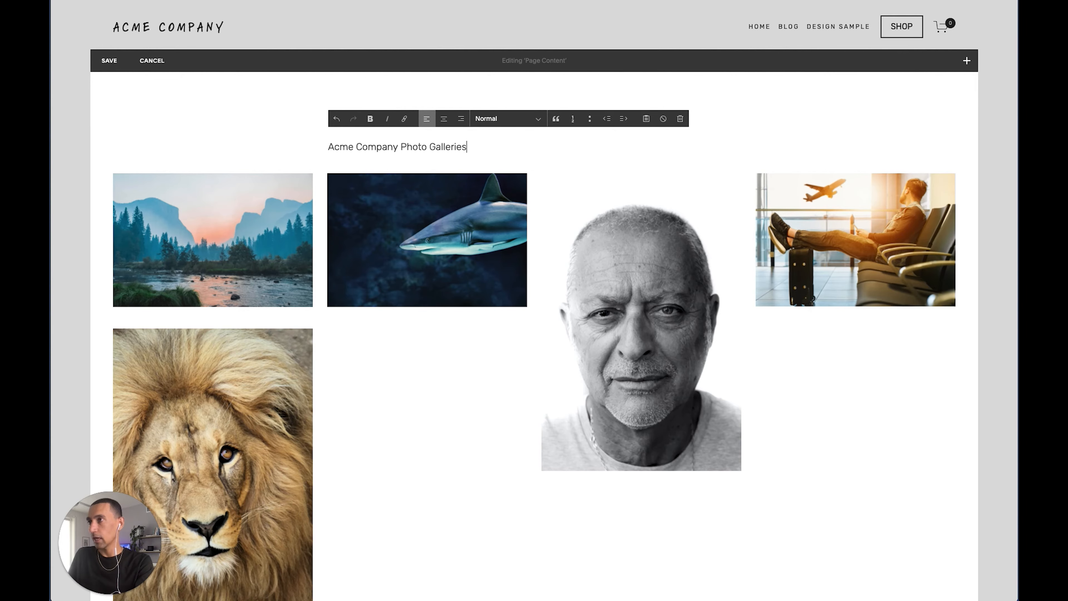
pyautogui.press('alt+super+2')
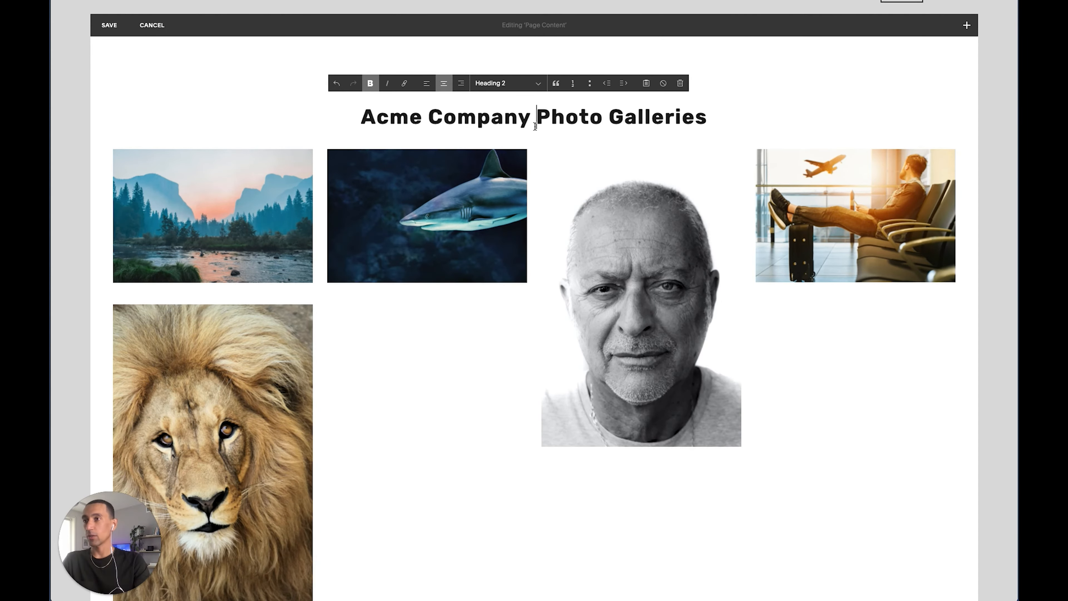
# Insert a Wall summary block directly beneath the heading, with Home Page Gallery as its content source.
pyautogui.moveTo(444, 209)
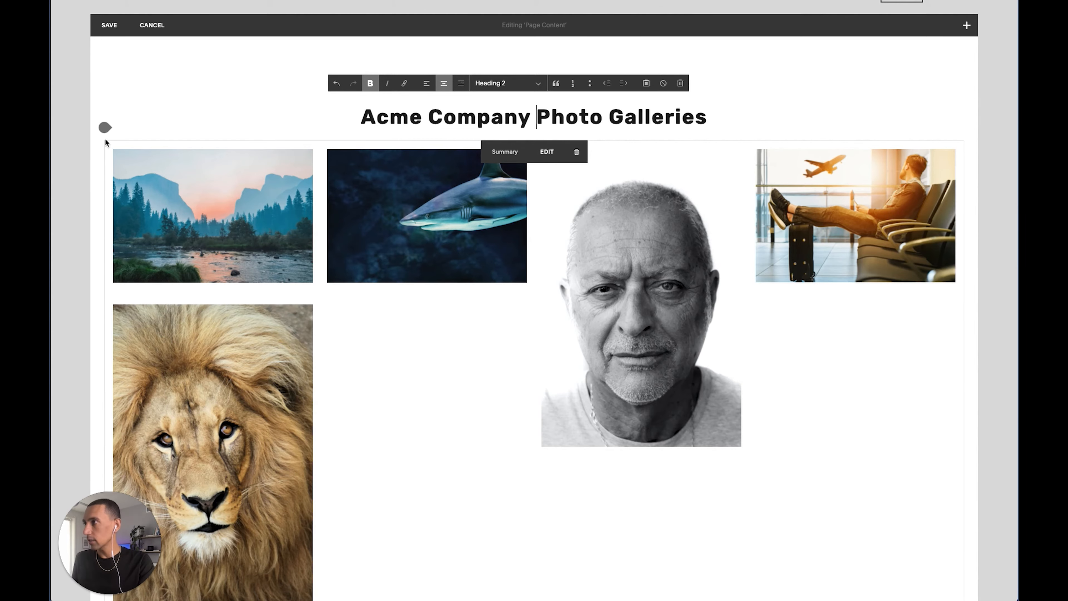
pyautogui.click(104, 128)
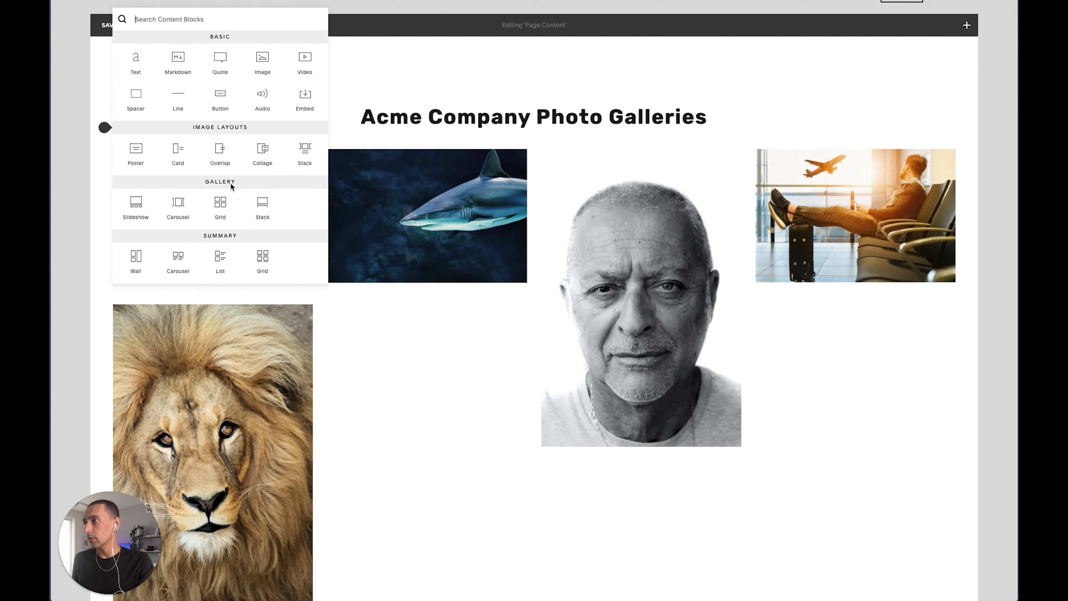
pyautogui.click(136, 259)
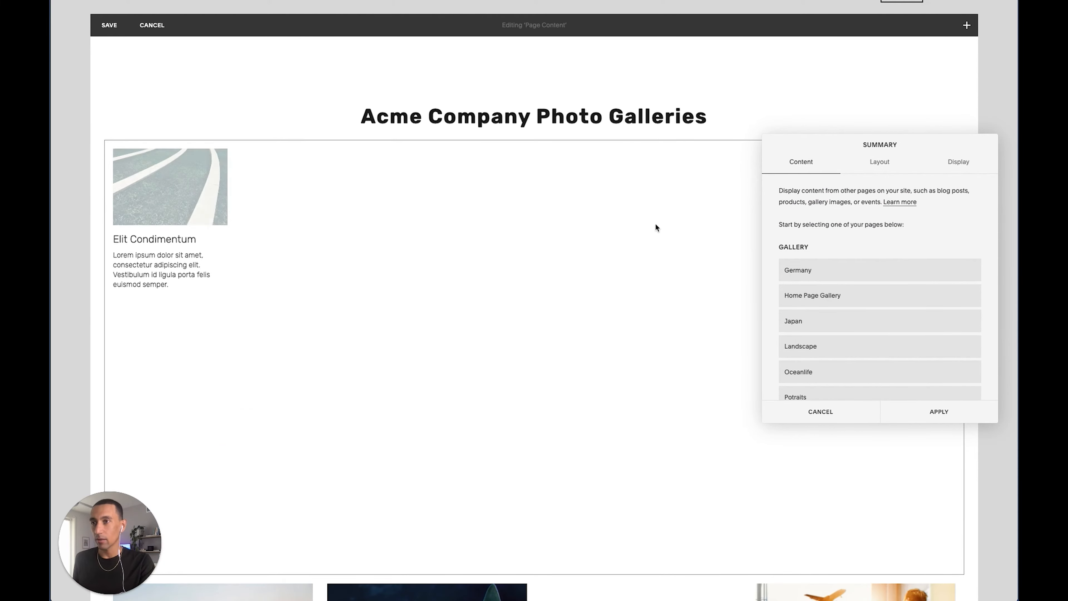
pyautogui.click(827, 299)
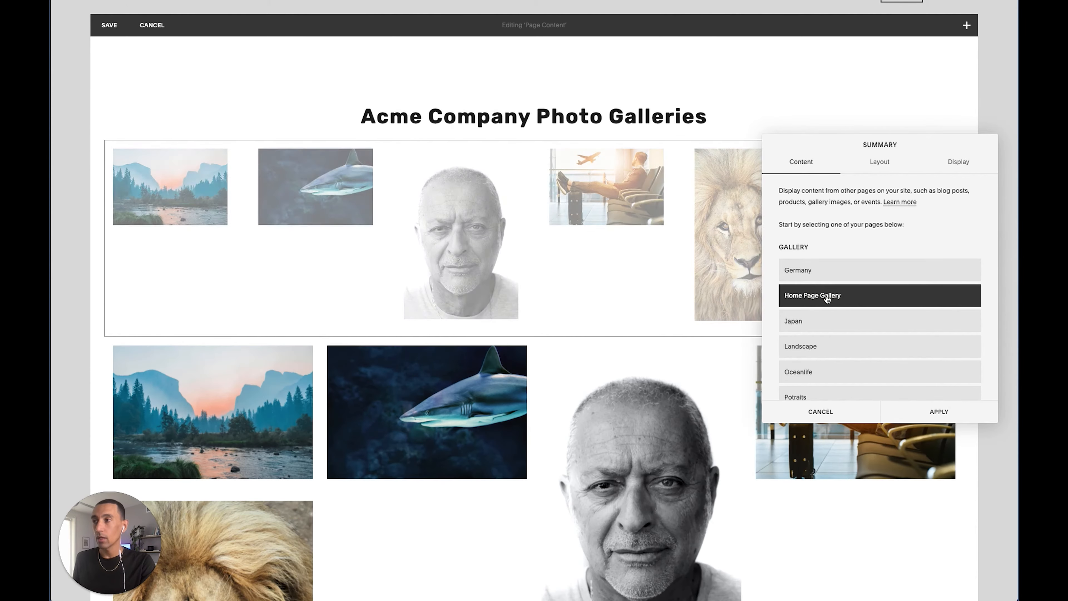
# Set the wall summary's column width to 330 and its gutter width to 24.
pyautogui.click(880, 164)
pyautogui.moveTo(870, 264); pyautogui.dragTo(889, 264)
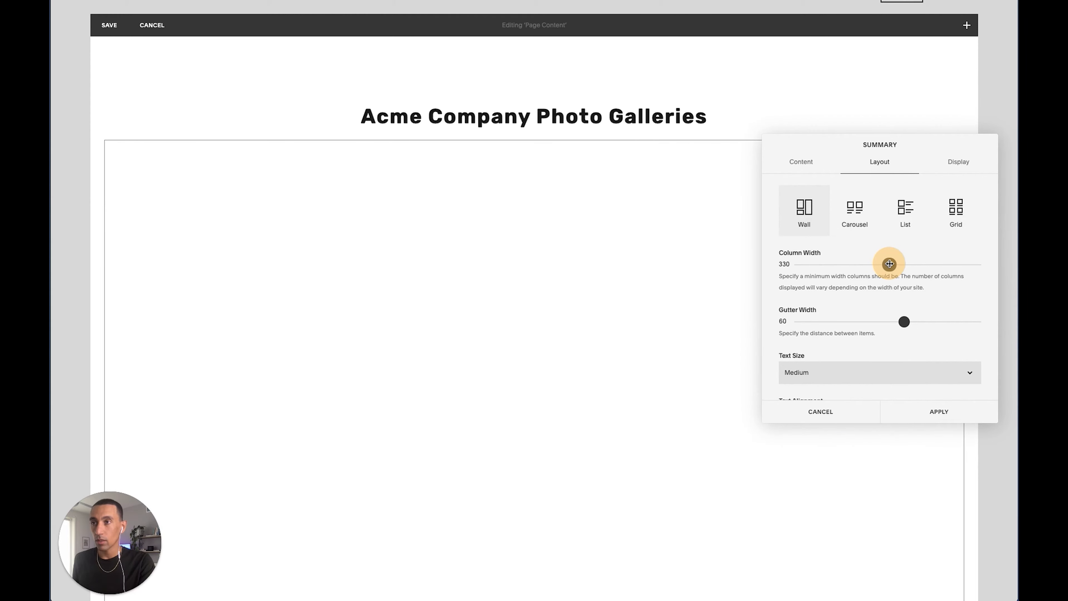
pyautogui.moveTo(906, 323); pyautogui.dragTo(849, 324)
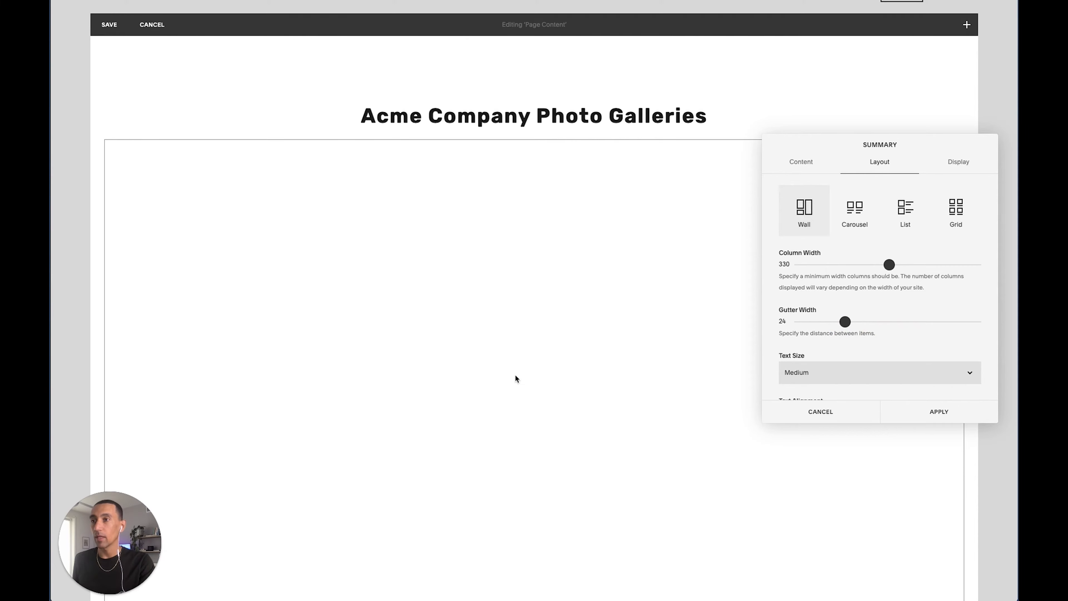
pyautogui.scroll(-3, 820, 330)
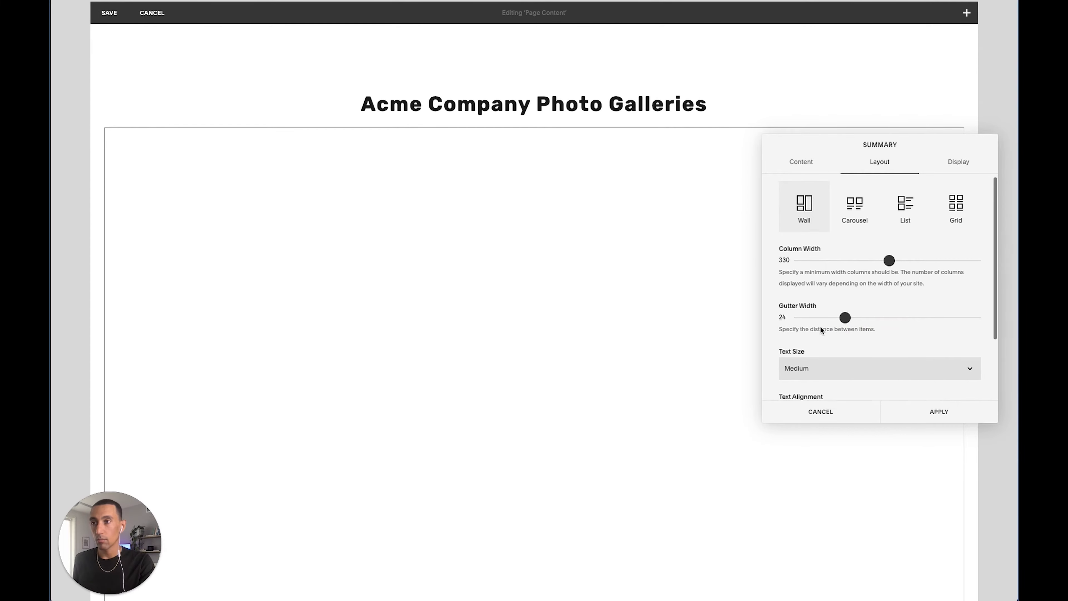
pyautogui.scroll(3, 823, 328)
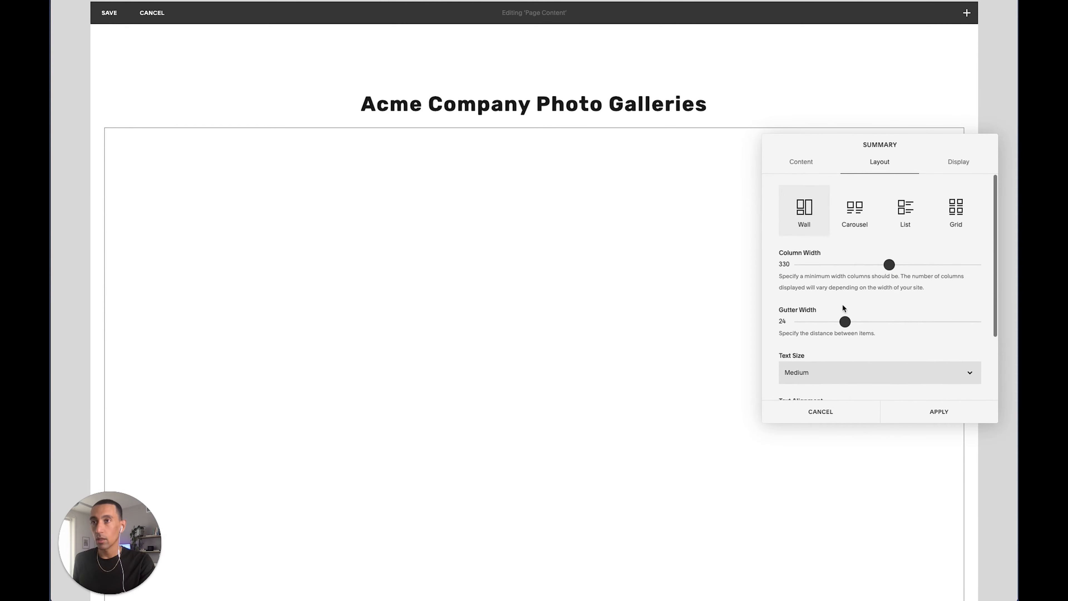
# Set the summary to display 30 items without excerpts and with primary metadata None, and save the page.
pyautogui.click(958, 165)
pyautogui.click(801, 298)
pyautogui.moveTo(845, 214); pyautogui.dragTo(993, 212)
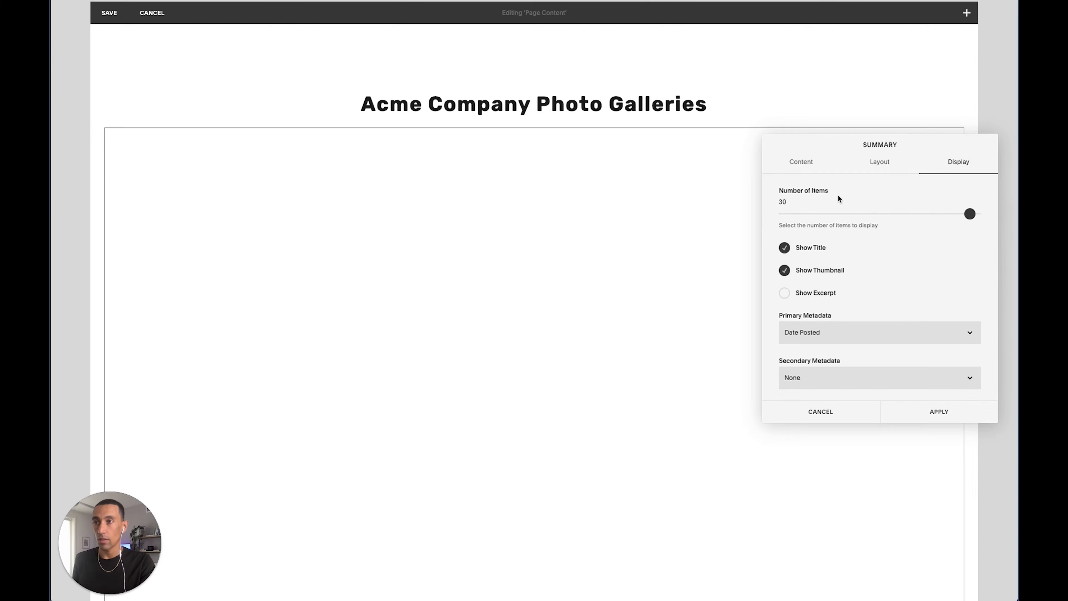
pyautogui.scroll(-1, 831, 301)
pyautogui.click(795, 290)
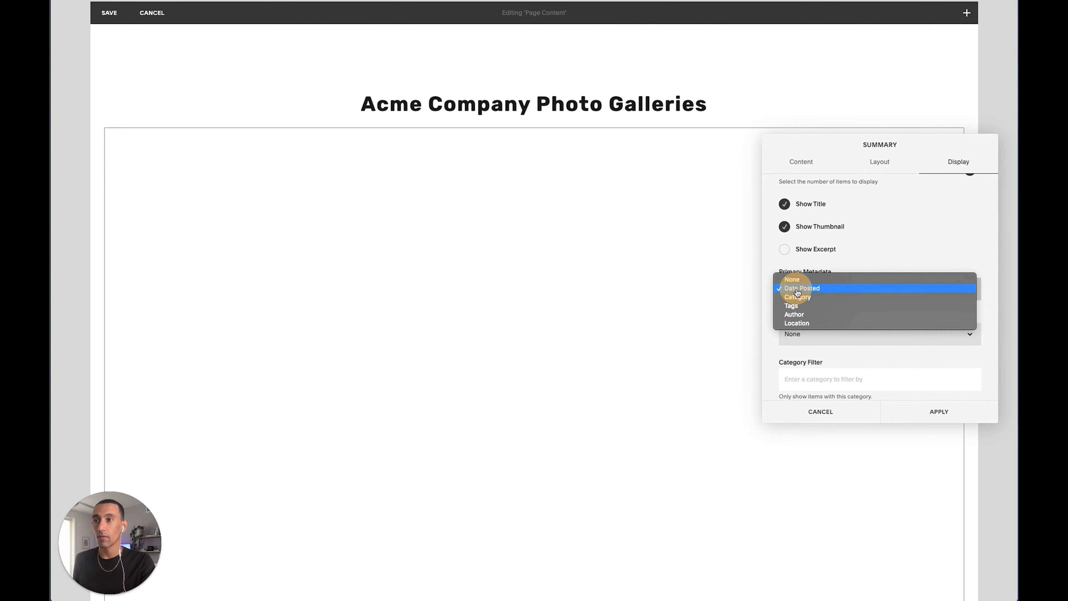
pyautogui.click(796, 280)
pyautogui.click(971, 487)
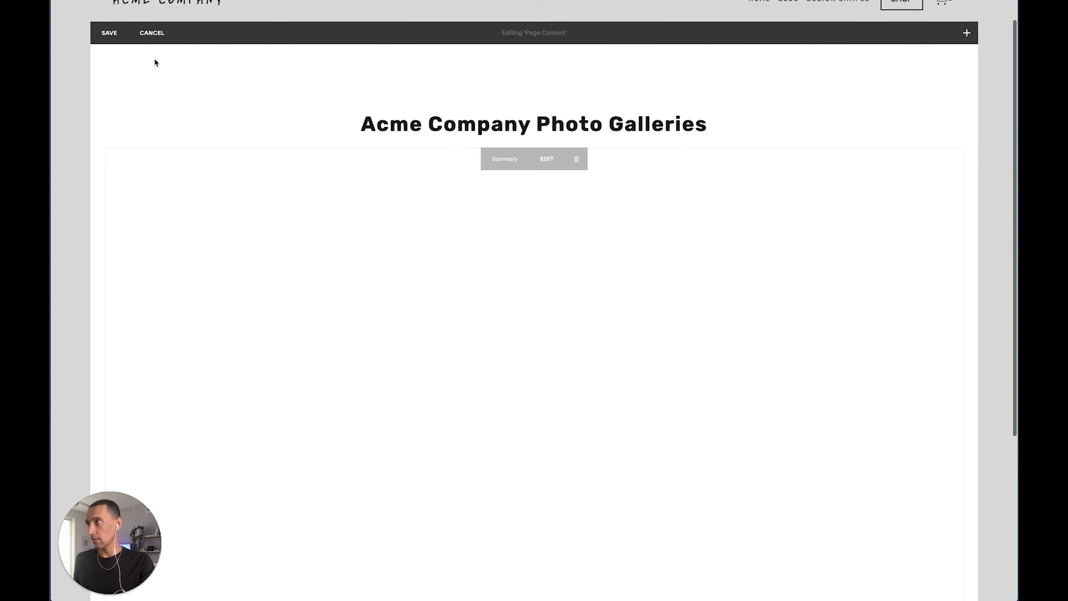
pyautogui.click(108, 34)
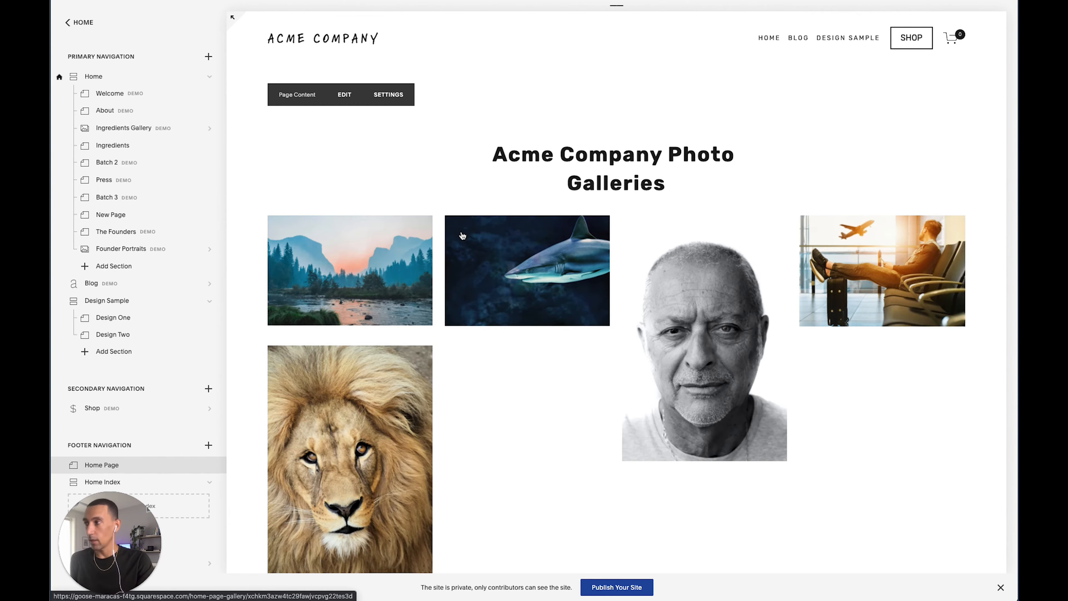
# Create a gallery collection named "Sample Gallery New" in the footer navigation.
pyautogui.scroll(-1, 121, 387)
pyautogui.scroll(1, 122, 235)
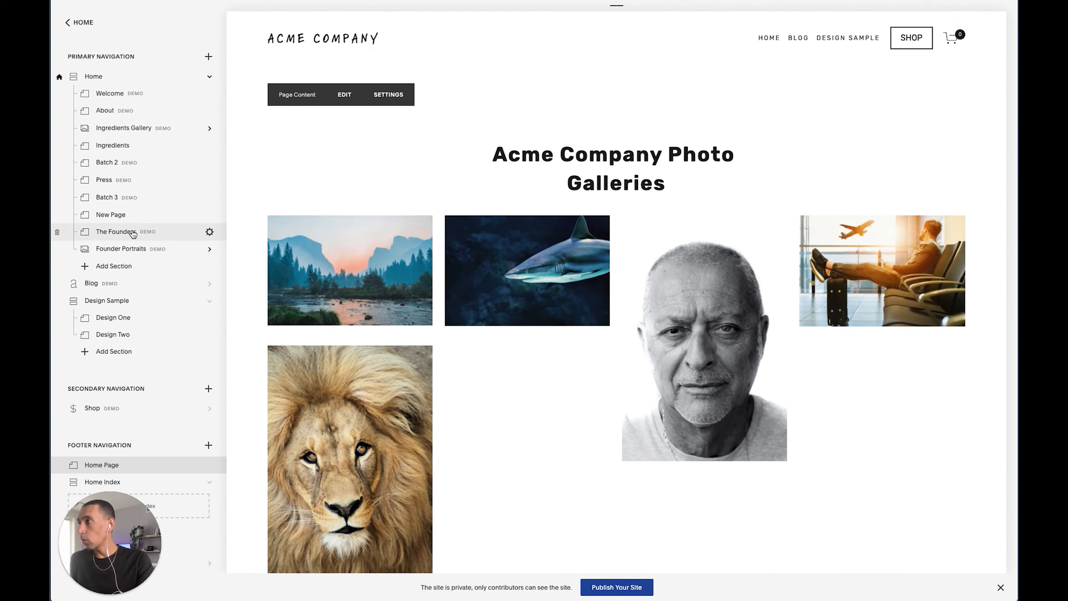
pyautogui.scroll(-2, 101, 281)
pyautogui.scroll(-12, 101, 282)
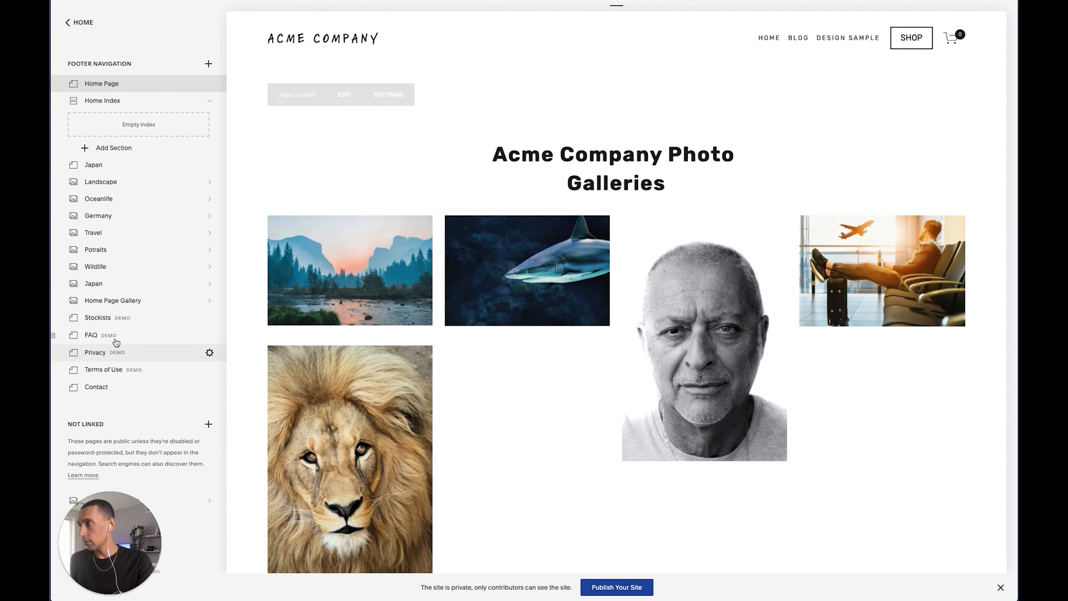
pyautogui.scroll(2, 117, 303)
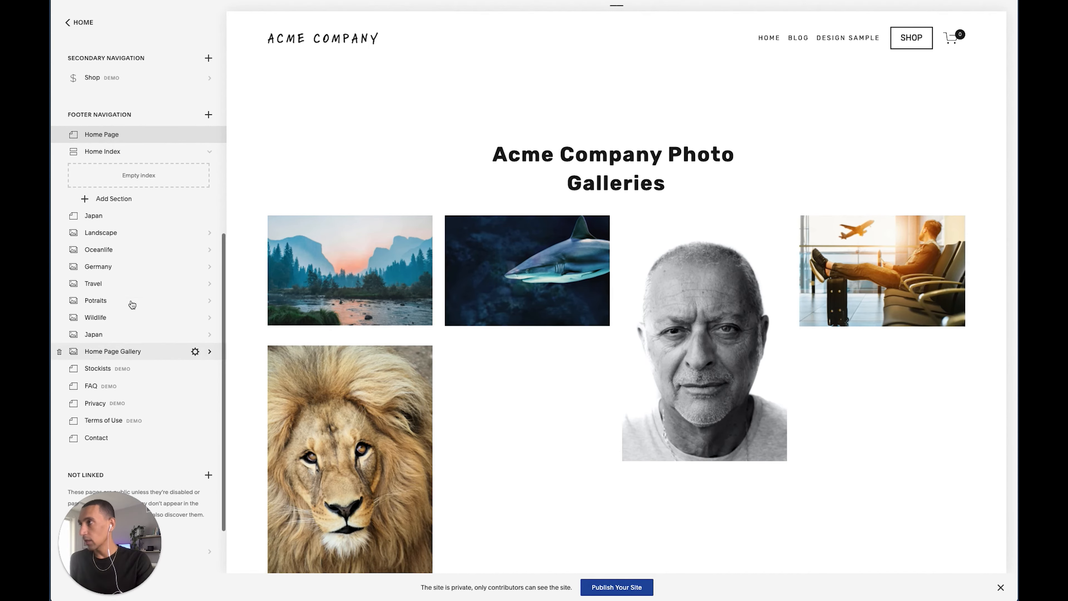
pyautogui.click(209, 129)
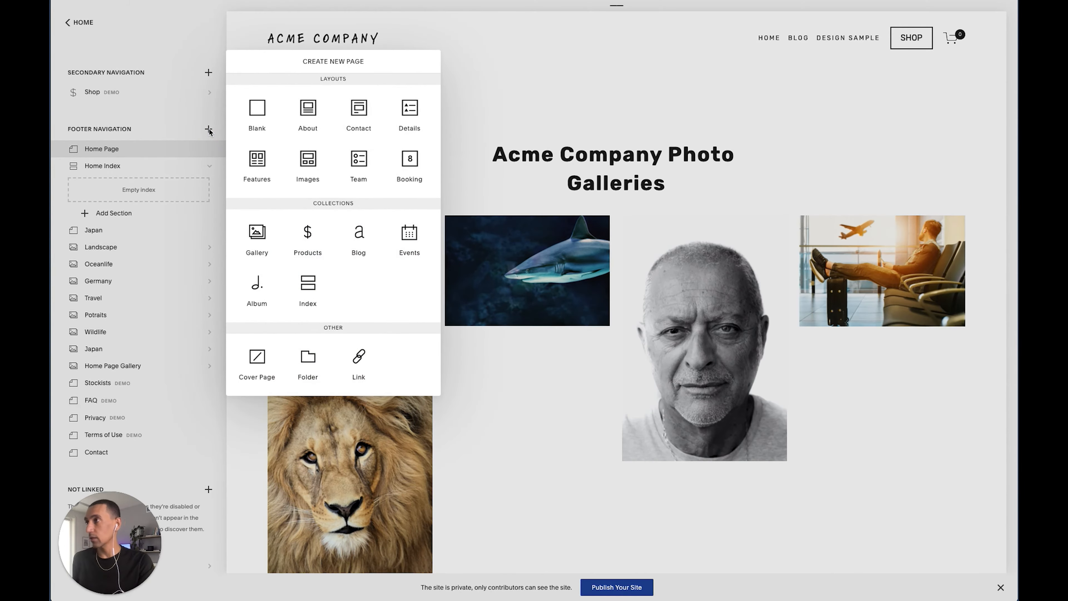
pyautogui.click(257, 235)
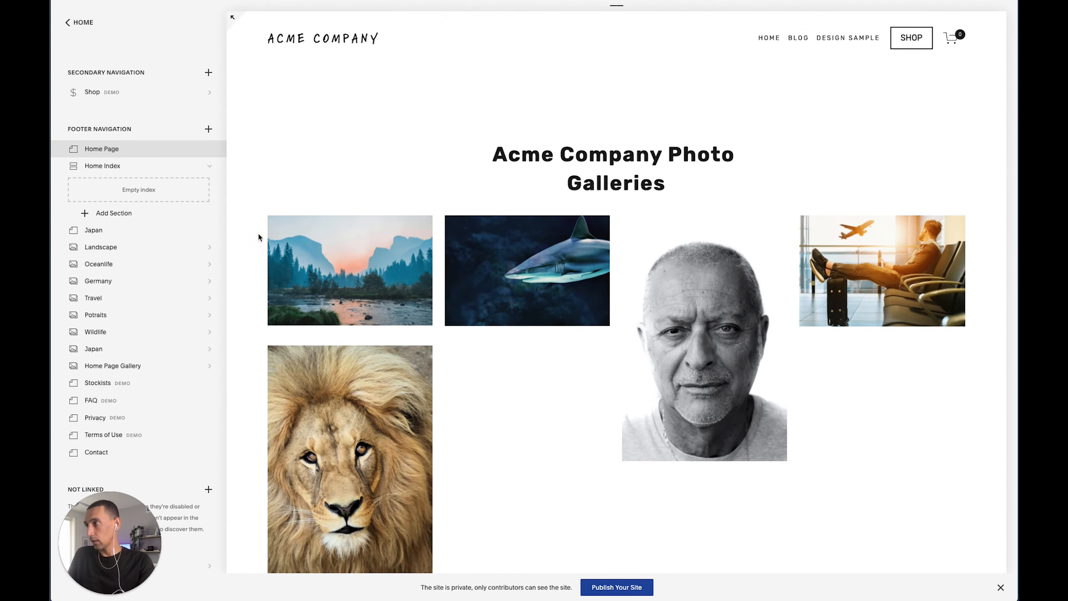
pyautogui.write('Sample Gallery New')
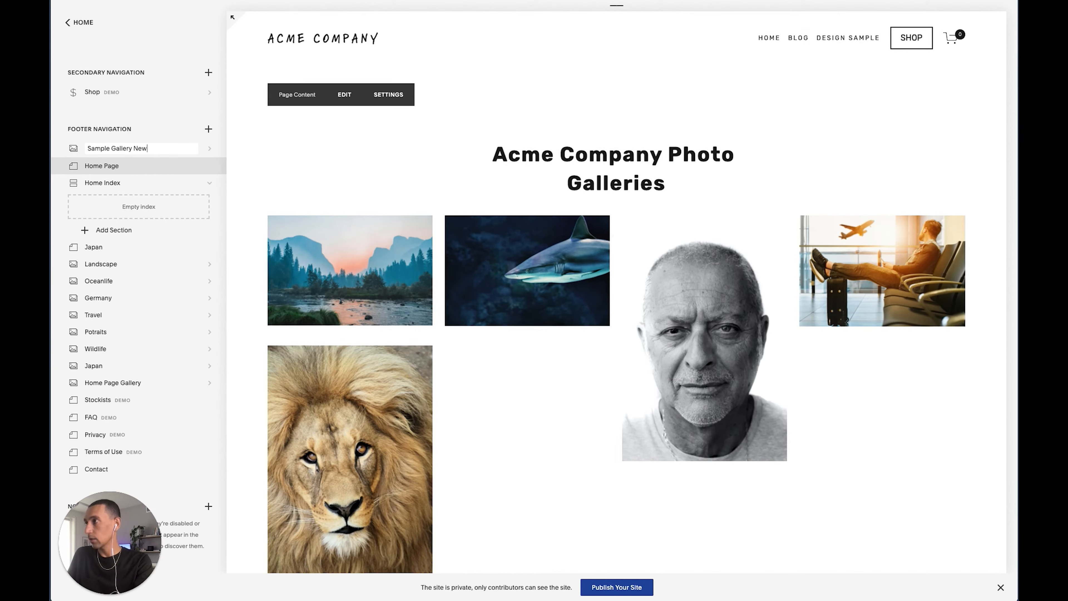
pyautogui.press('Return')
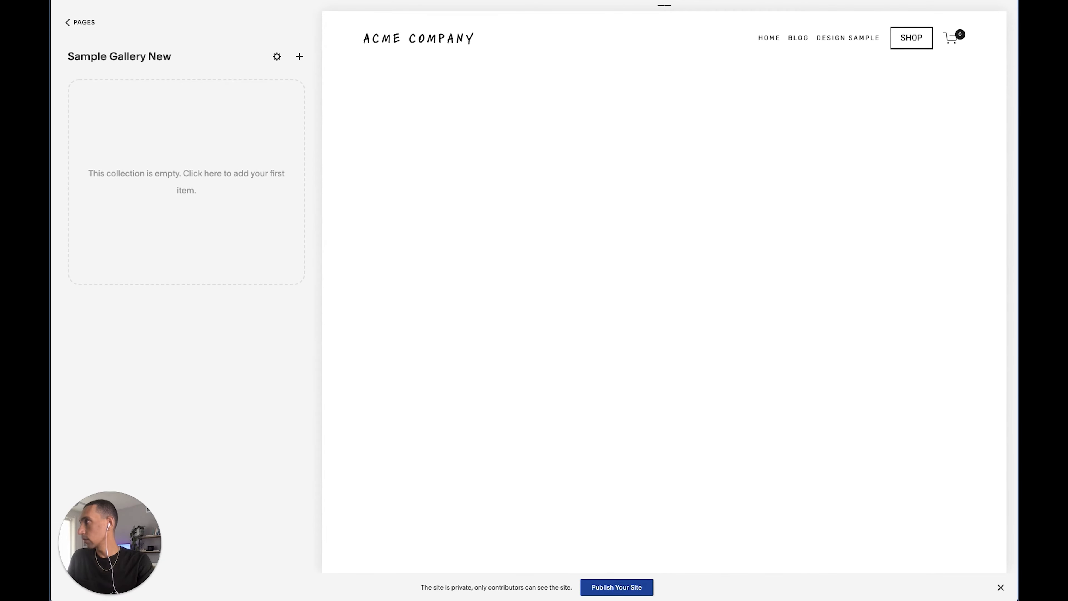
pyautogui.moveTo(51, 210); pyautogui.dragTo(189, 207)
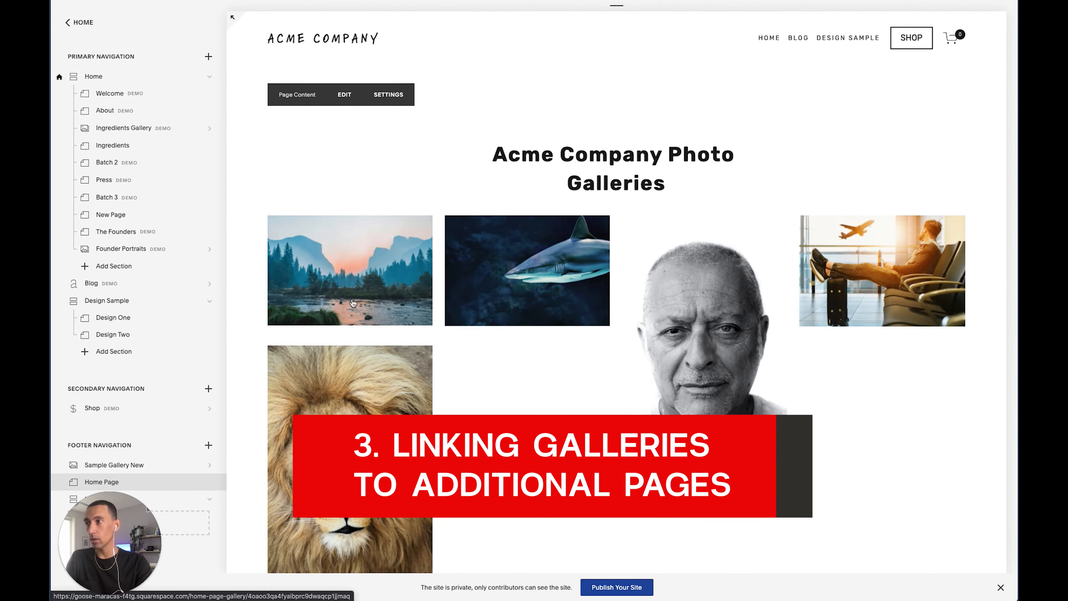
# Preview the mountain river photo on the Home Page, and title it "Landscape" in the Home Page Gallery's image settings.
pyautogui.click(353, 303)
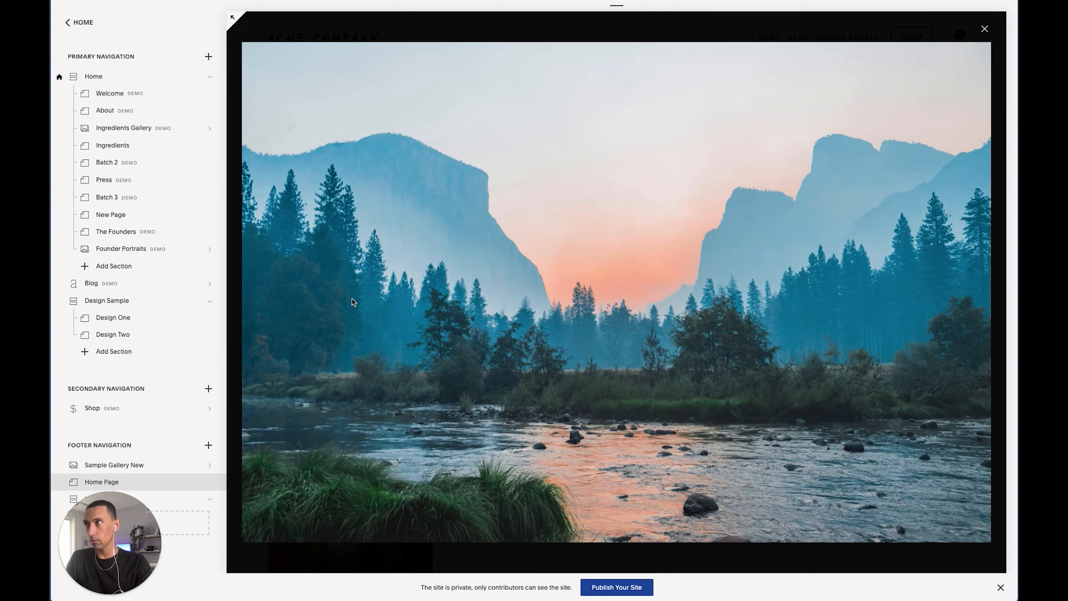
pyautogui.click(984, 29)
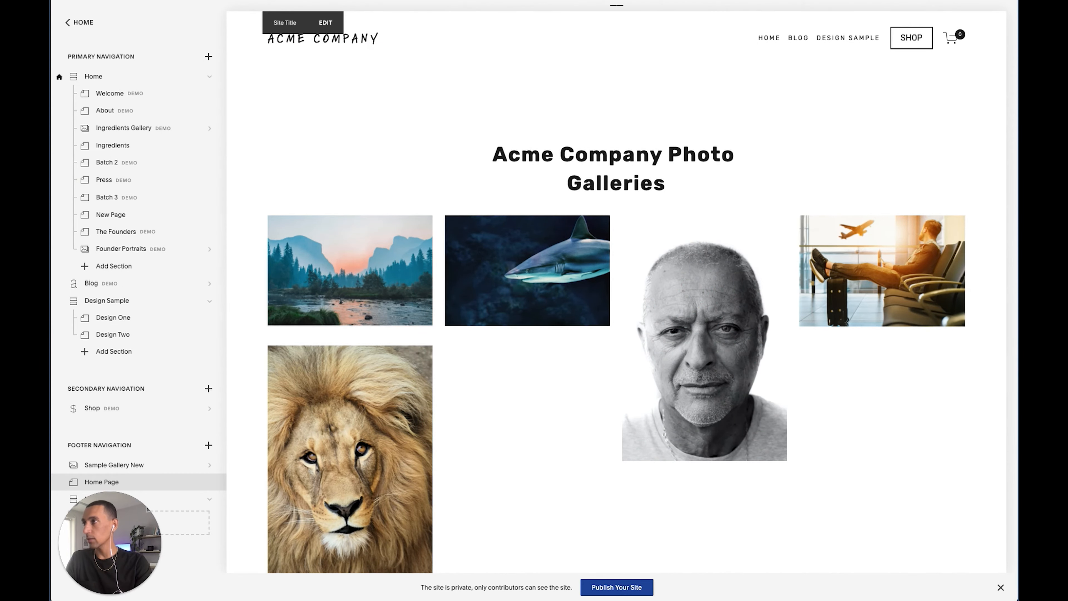
pyautogui.click(260, 1)
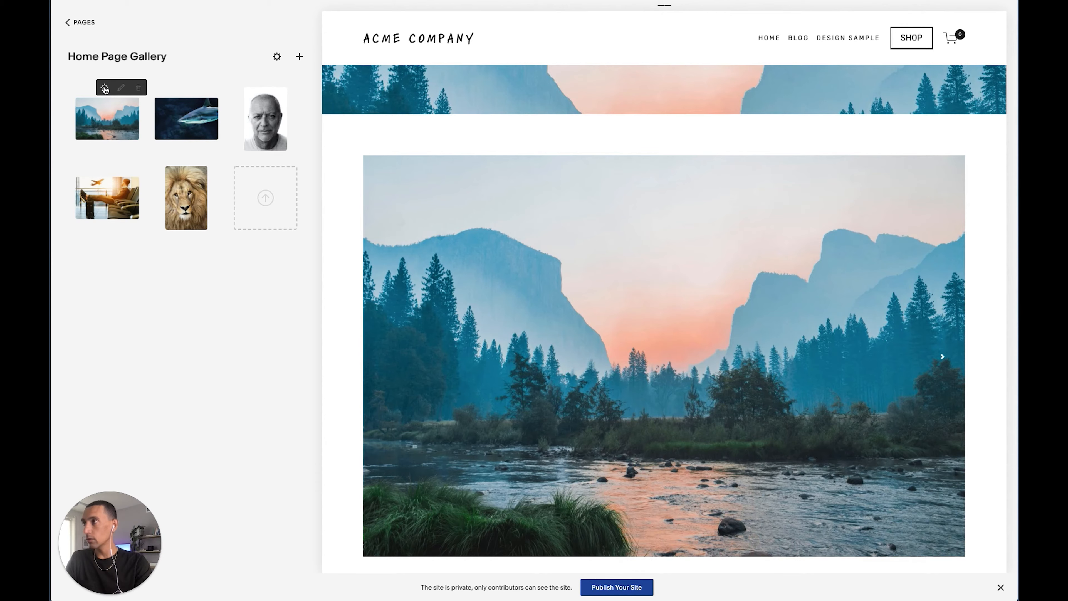
pyautogui.click(105, 89)
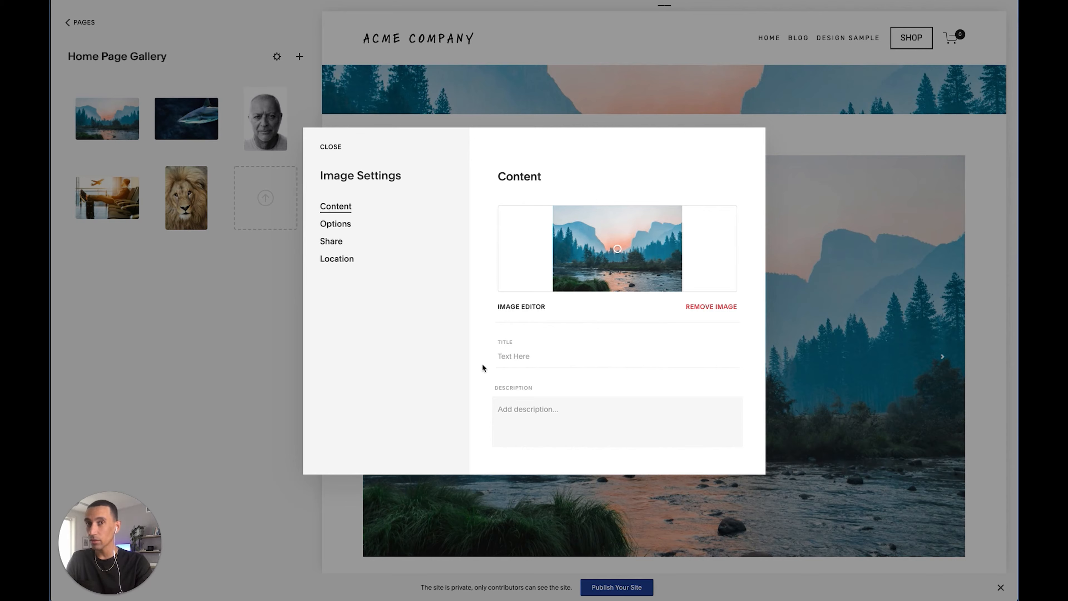
pyautogui.click(522, 357)
pyautogui.write('Landscape')
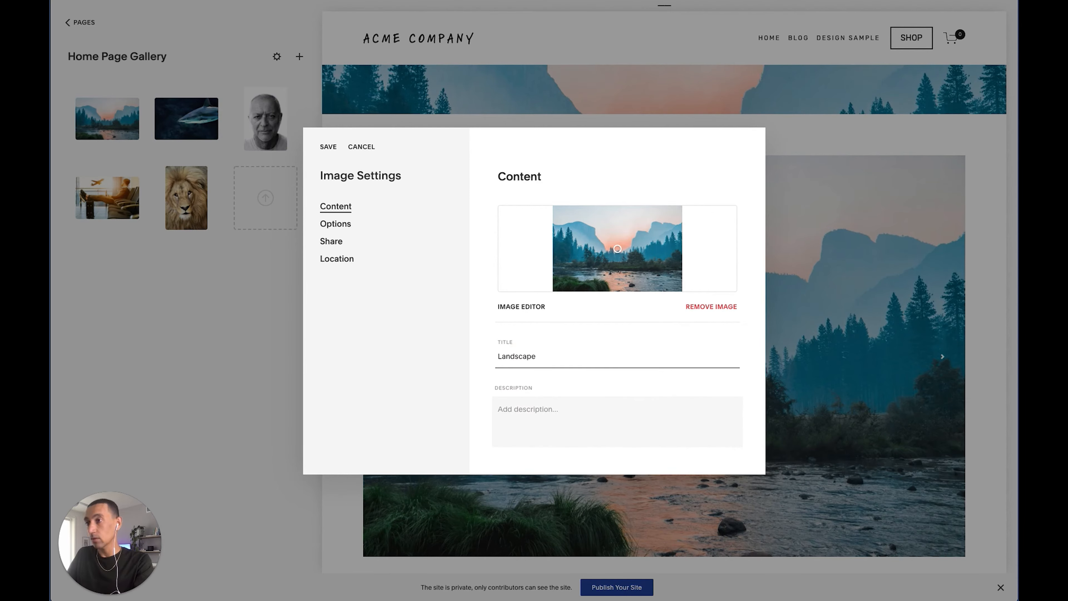
# Enter "Description goes here" as the description of the Landscape image.
pyautogui.click(543, 415)
pyautogui.write('Description')
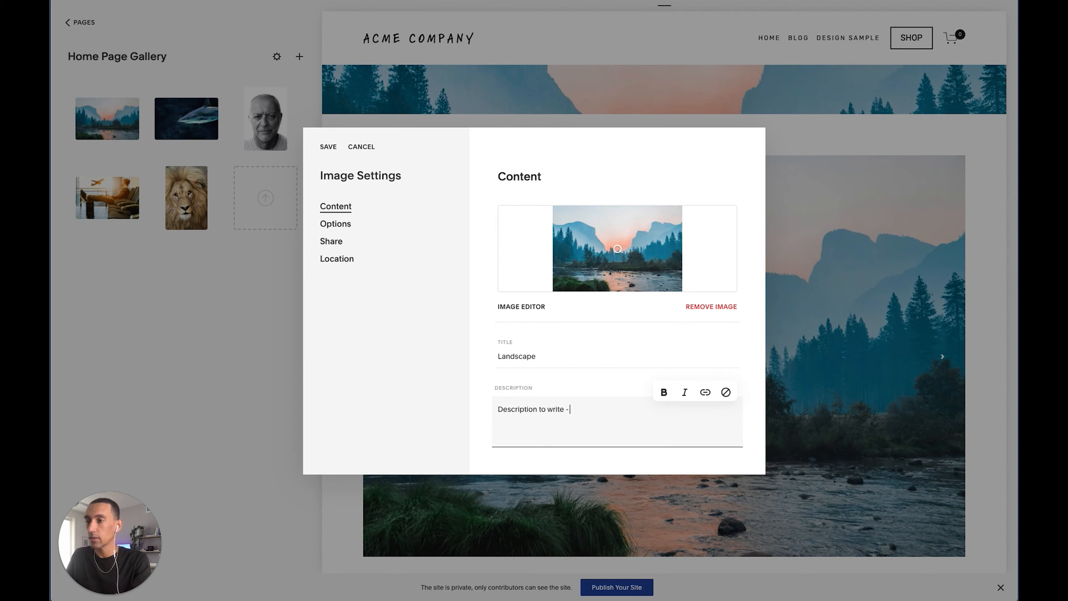
pyautogui.write('goes here')
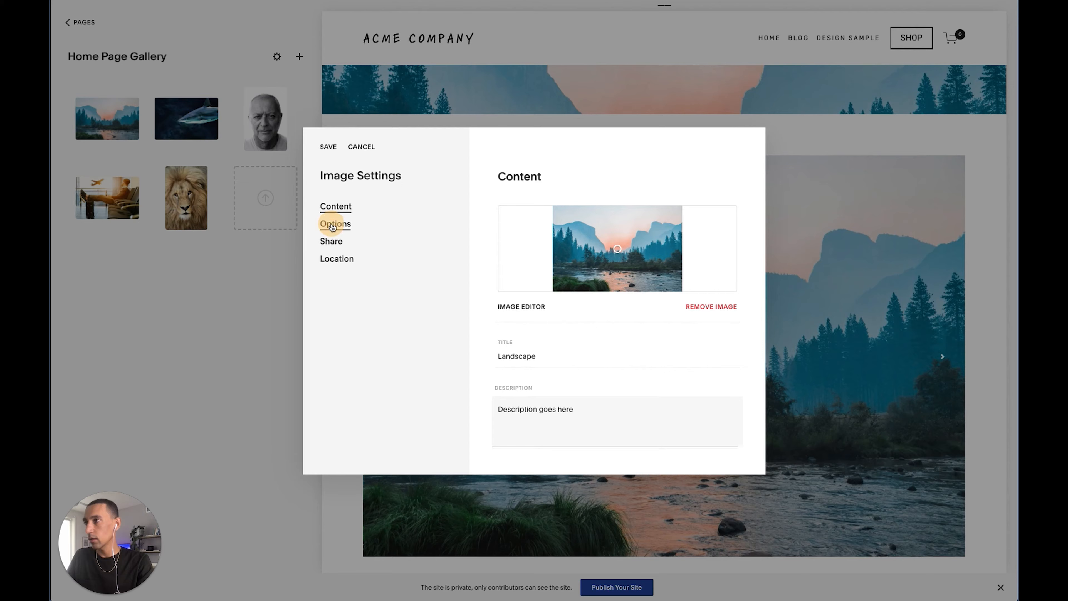
# Set the Landscape image's clickthrough URL to /landscape-galleries in its options.
pyautogui.click(336, 223)
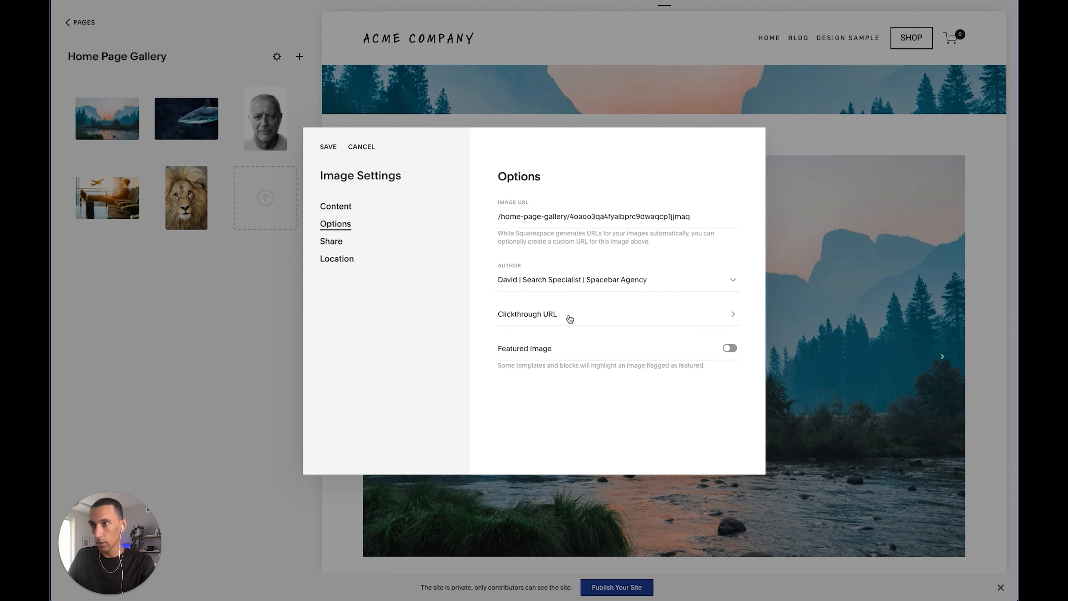
pyautogui.click(531, 316)
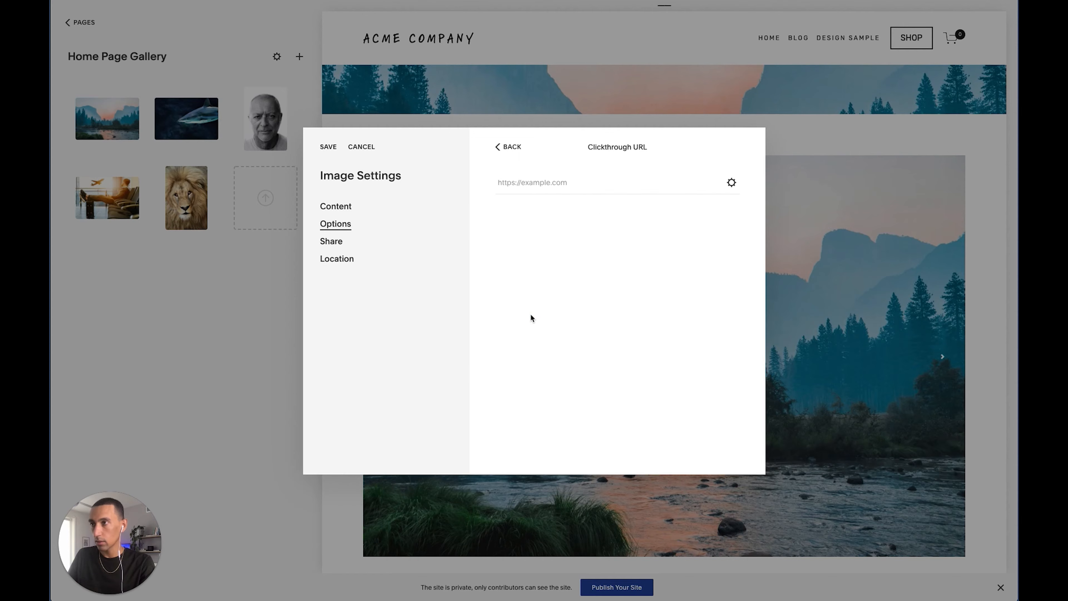
pyautogui.click(544, 182)
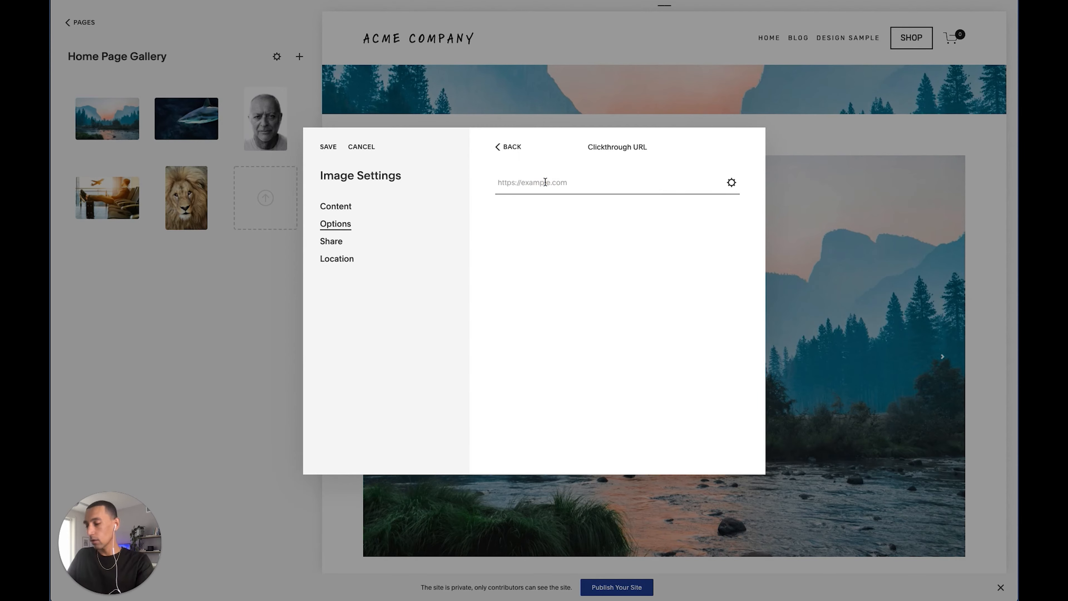
pyautogui.write('/')
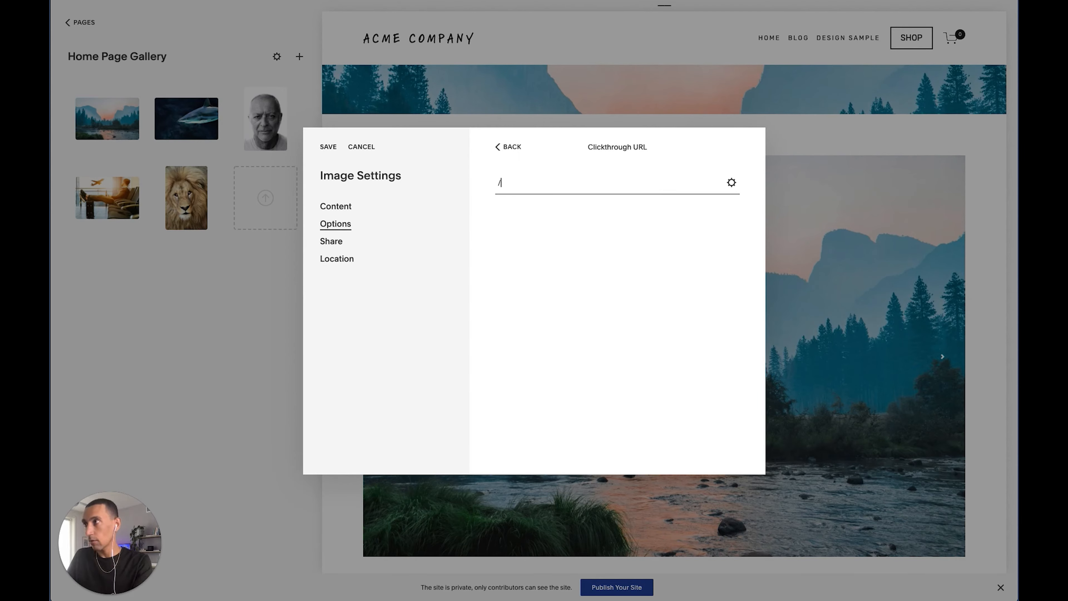
pyautogui.write('landscape-galleries')
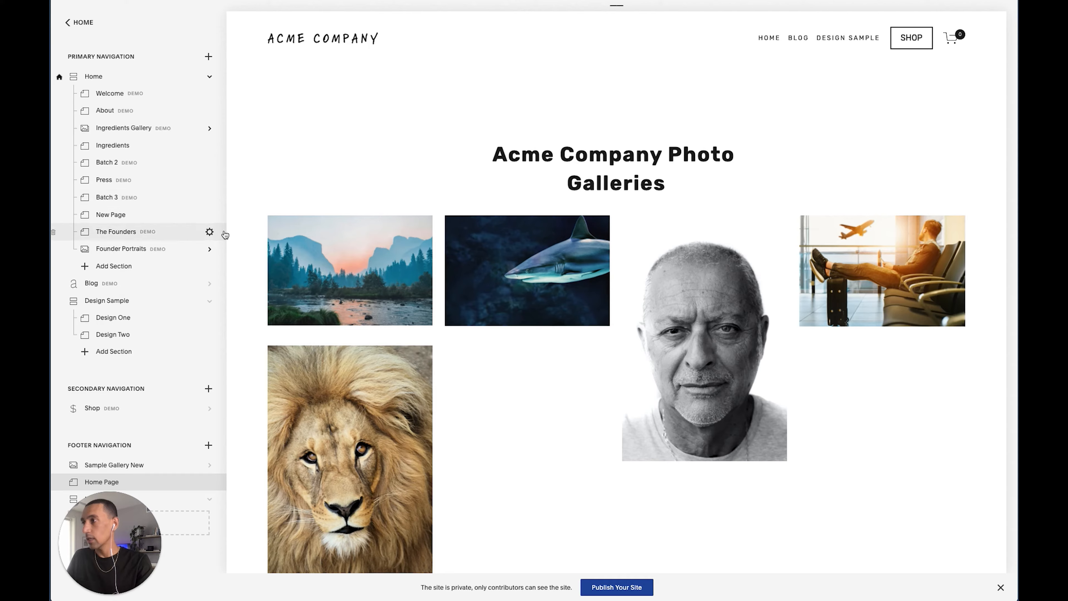
# Create a page named "Landscape Galleries" in the footer navigation.
pyautogui.scroll(-4, 157, 374)
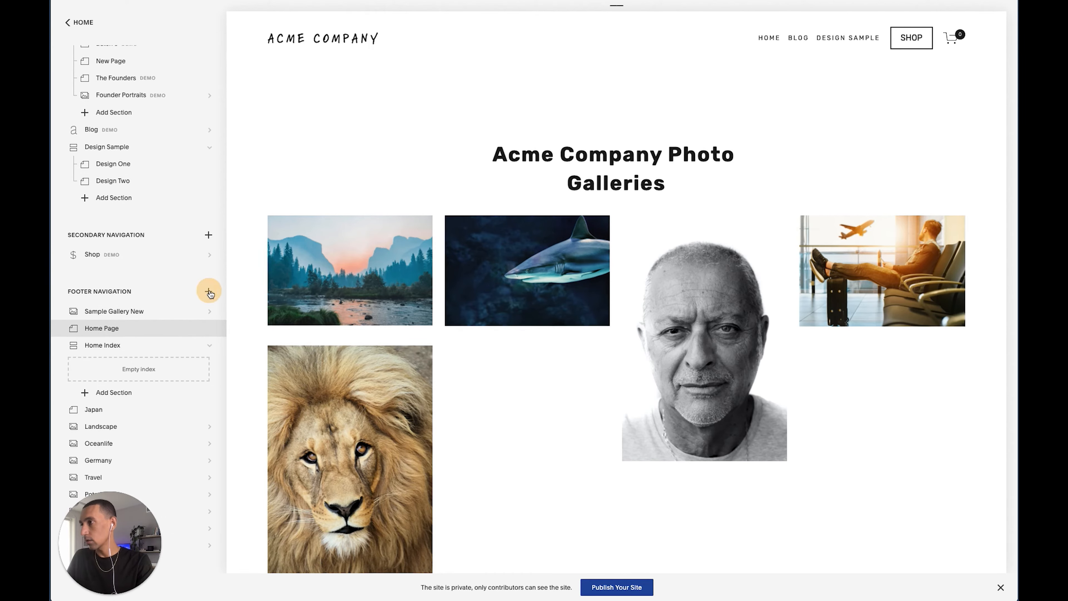
pyautogui.click(208, 292)
pyautogui.click(255, 115)
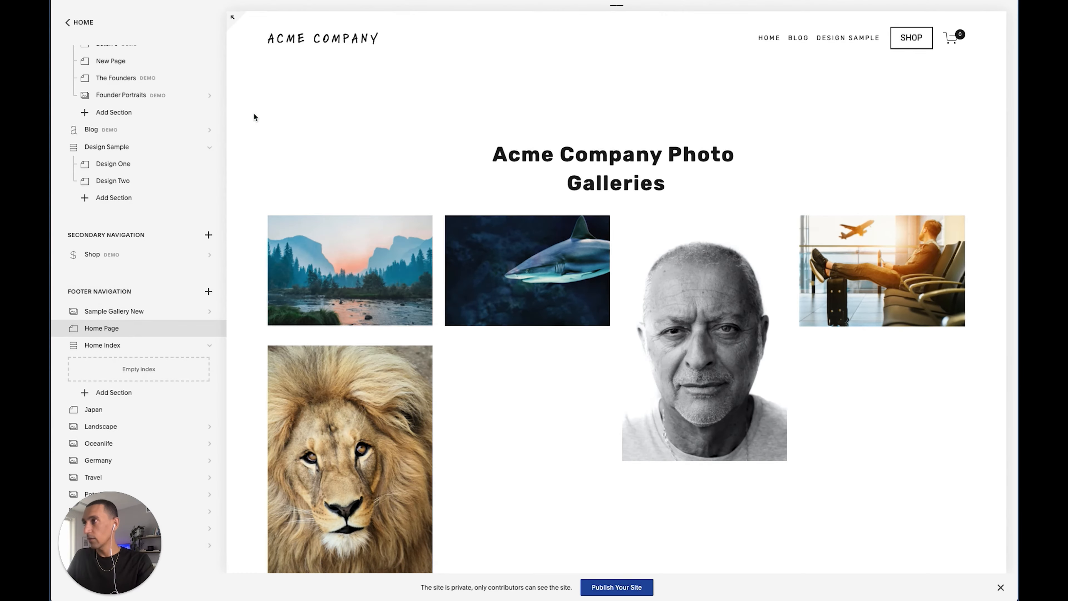
pyautogui.write('Landscape Galleri')
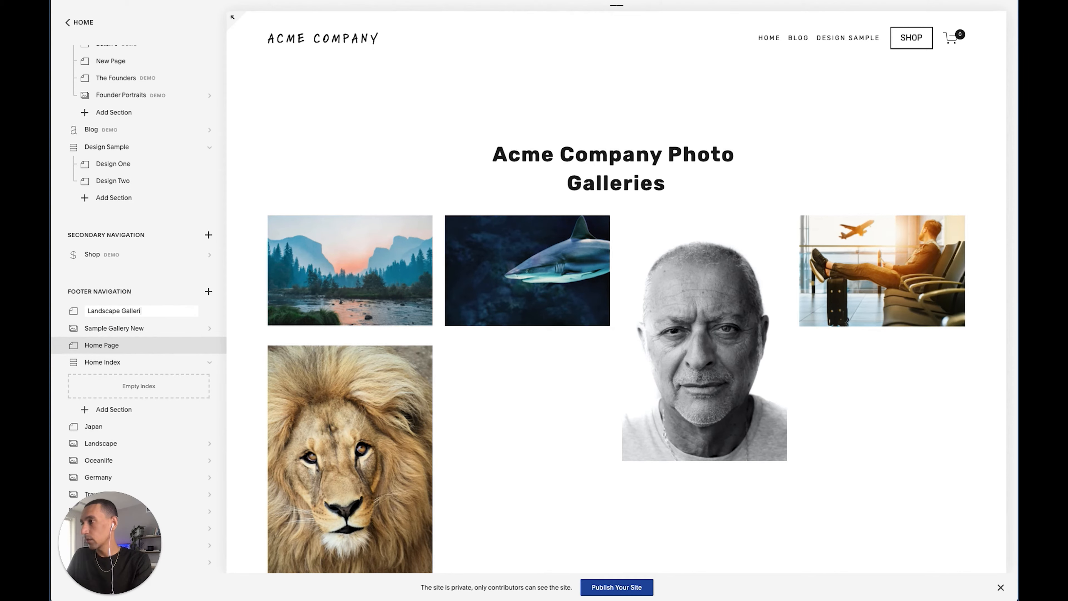
pyautogui.write('es')
pyautogui.press('Return')
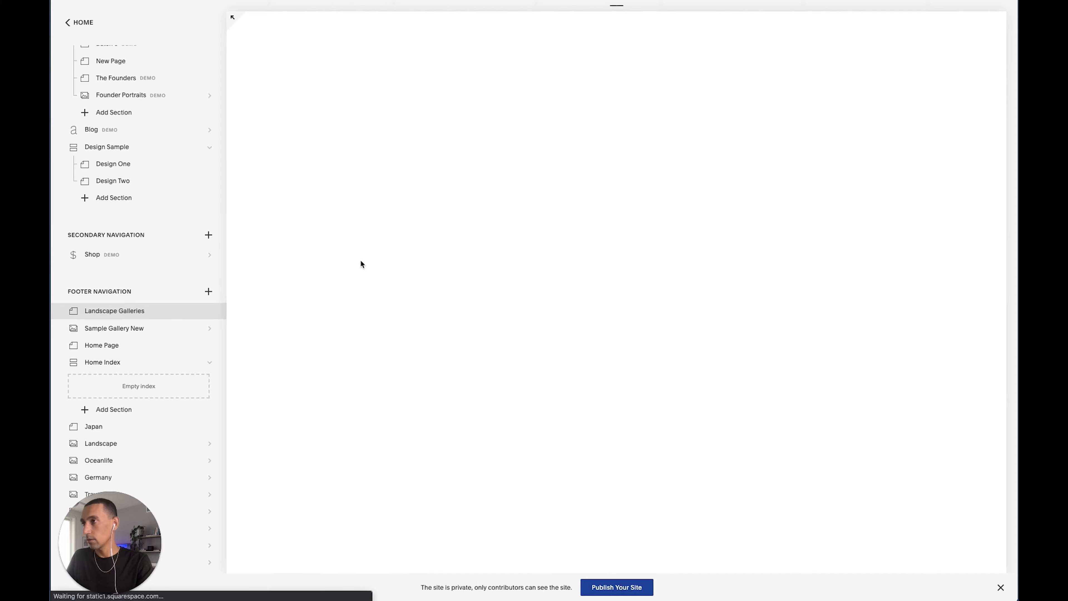
# Add the text "Landscape Galleries" to the new page's content and format it as Heading 2.
pyautogui.click(351, 90)
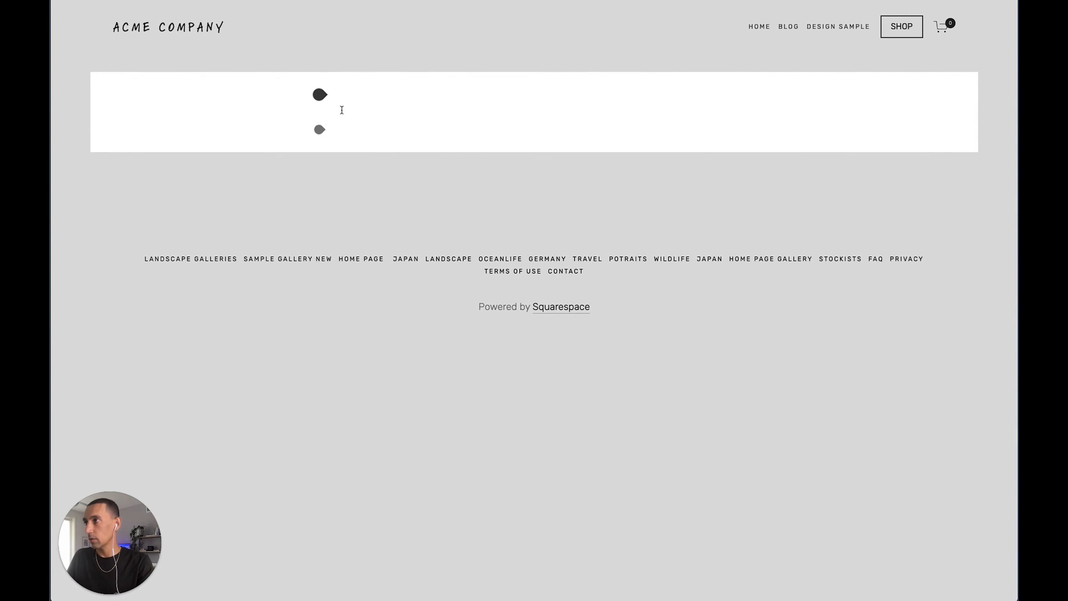
pyautogui.click(341, 110)
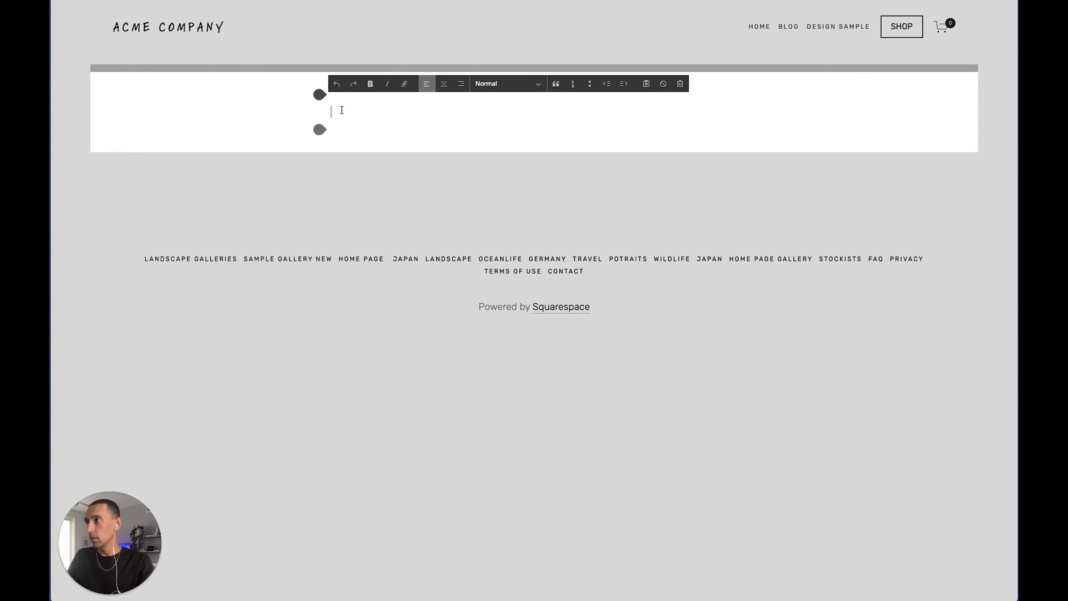
pyautogui.write('Landscape Galleries')
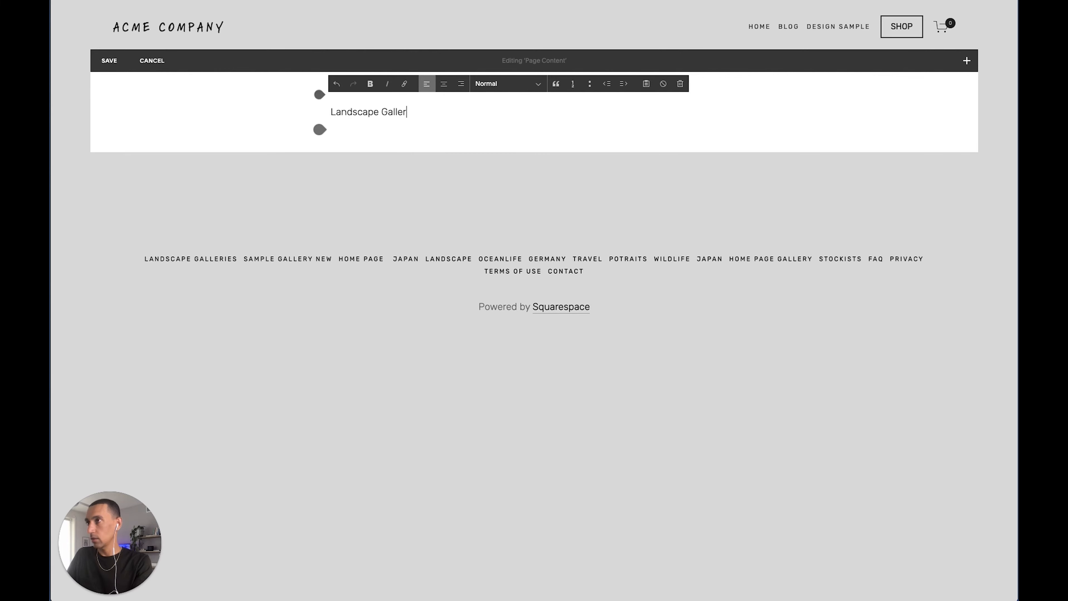
pyautogui.press('alt+super+3')
pyautogui.press('alt+super+2')
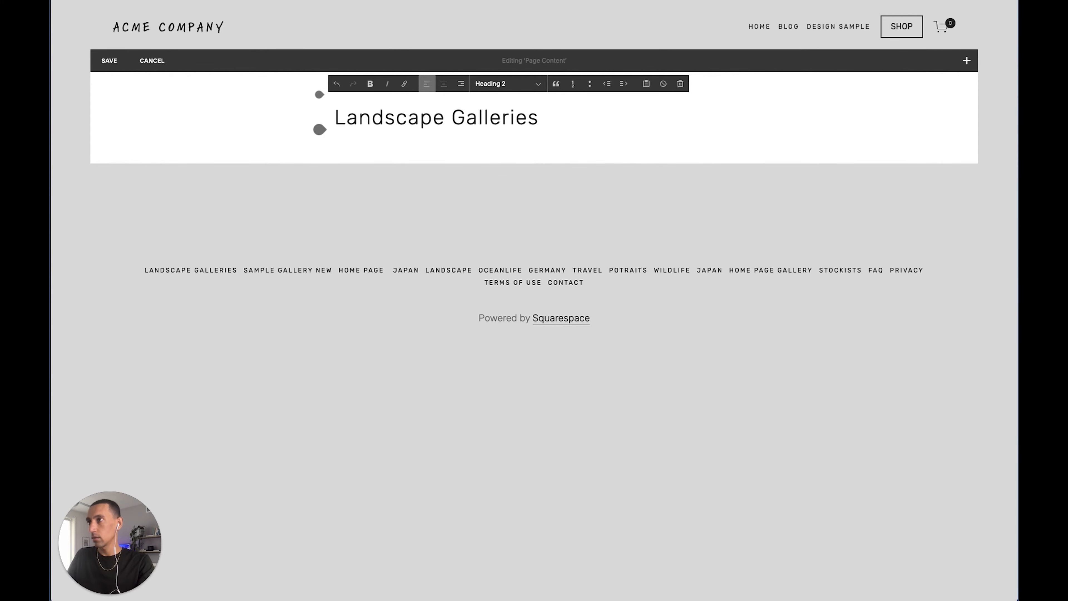
# Center the Landscape Galleries heading, make it bold, and save the page.
pyautogui.press('super+a')
pyautogui.write('https://goose-maracas-f4tg.squarespace.com/config/pages/5f3ff70475f81c1b4effb766')
pyautogui.press('super+z')
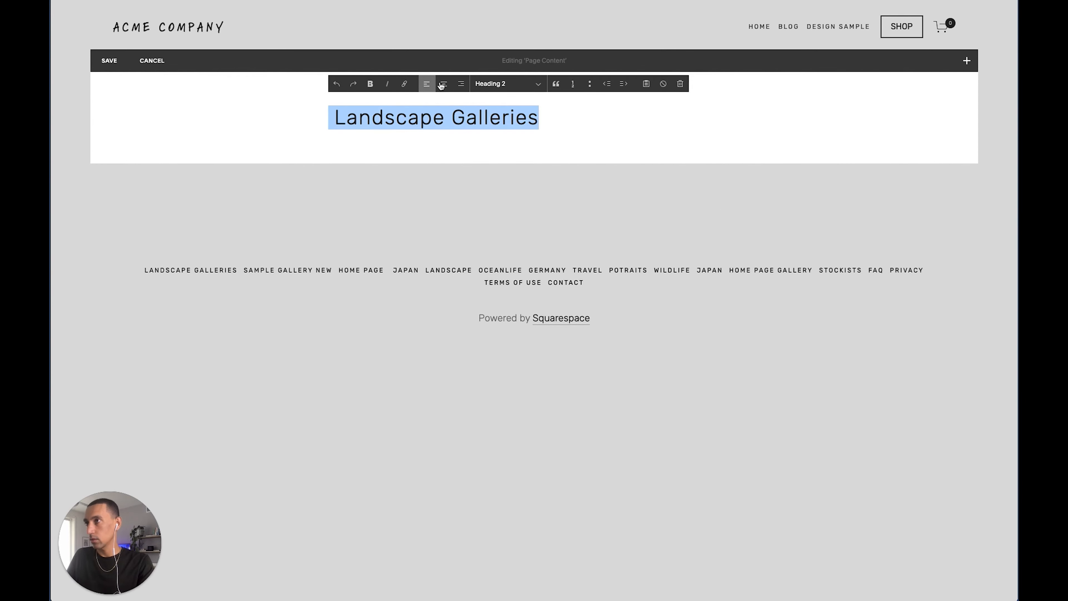
pyautogui.click(441, 86)
pyautogui.click(260, 127)
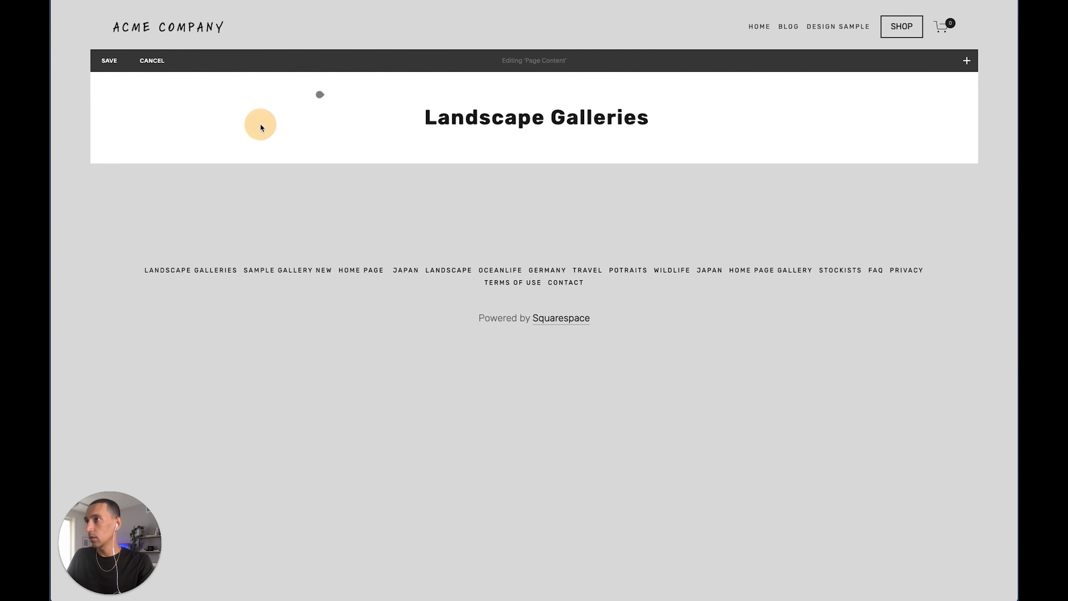
pyautogui.click(99, 60)
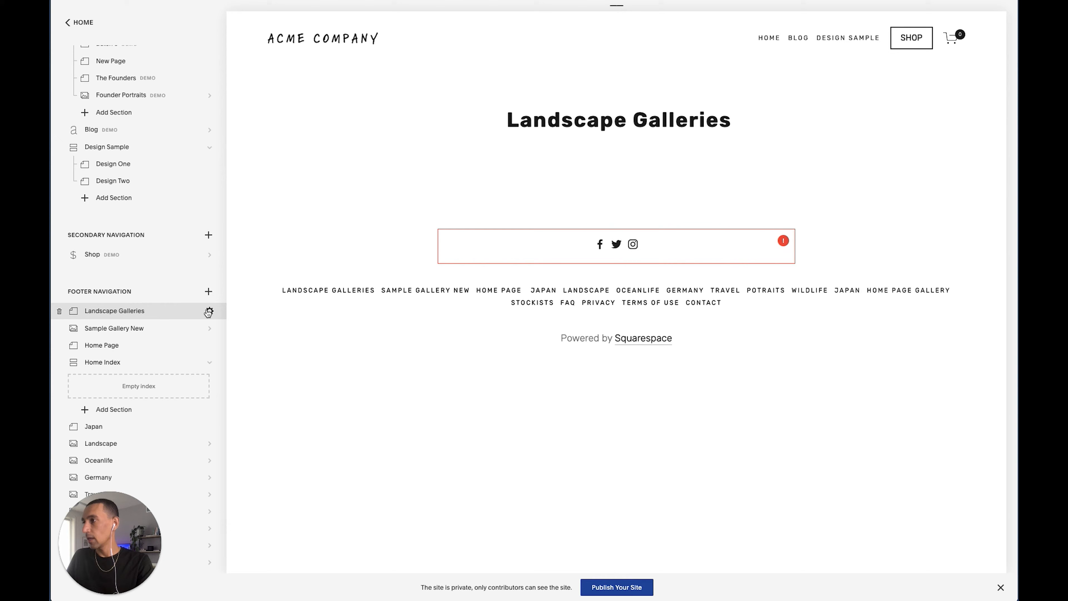
# Check the page title and URL slug in the Landscape Galleries page settings, and select the slug for copying.
pyautogui.click(209, 311)
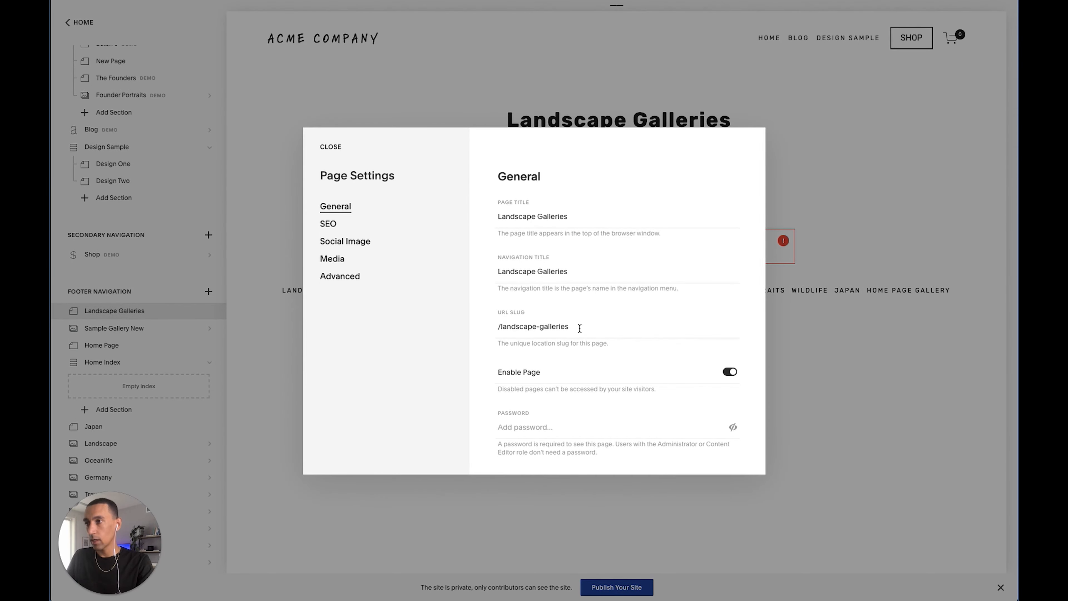
pyautogui.moveTo(579, 328); pyautogui.dragTo(492, 327)
pyautogui.click(564, 216)
pyautogui.moveTo(564, 216); pyautogui.dragTo(517, 218)
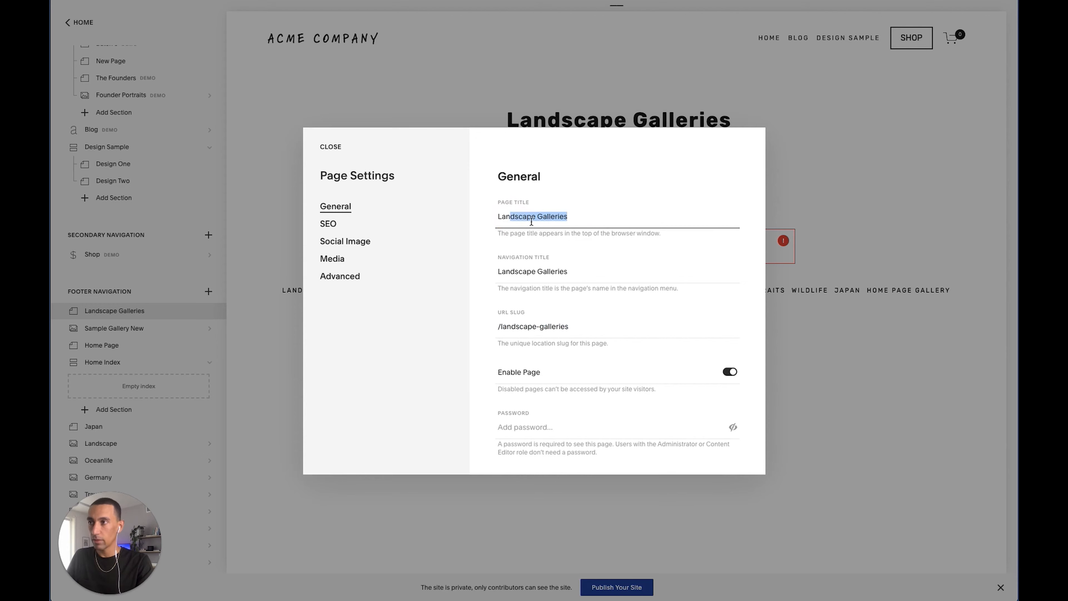
pyautogui.tripleClick(570, 328)
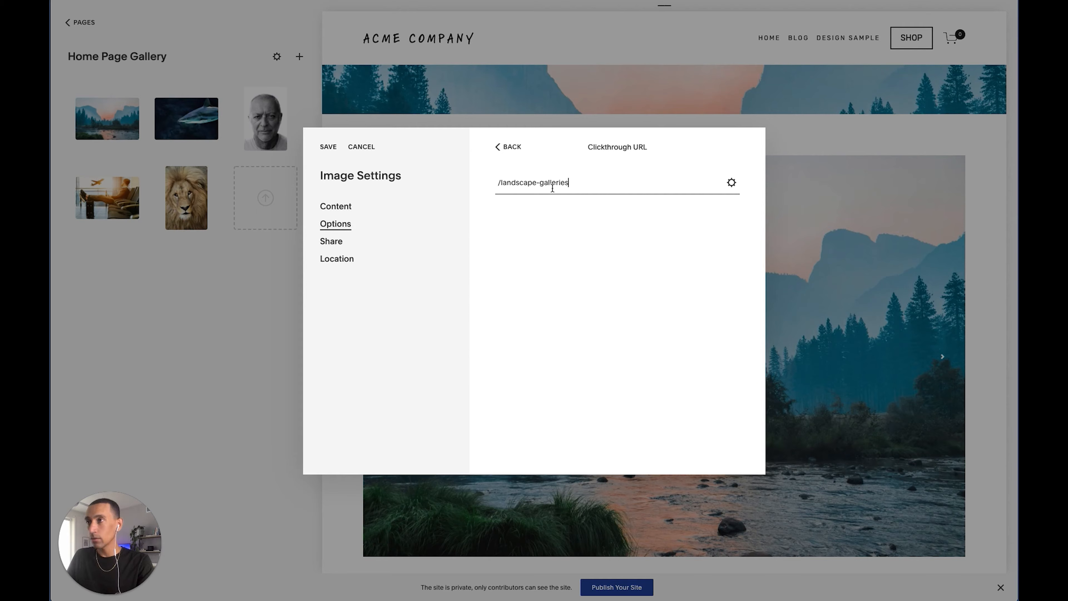
# Re-enter the Landscape image's clickthrough URL as /landscape-galleries and save the image settings.
pyautogui.tripleClick(553, 185)
pyautogui.hotkey('ctrl', 'c')
pyautogui.press('BackSpace')
pyautogui.write('/')
pyautogui.hotkey('ctrl', 'v')
pyautogui.click(505, 147)
pyautogui.click(330, 147)
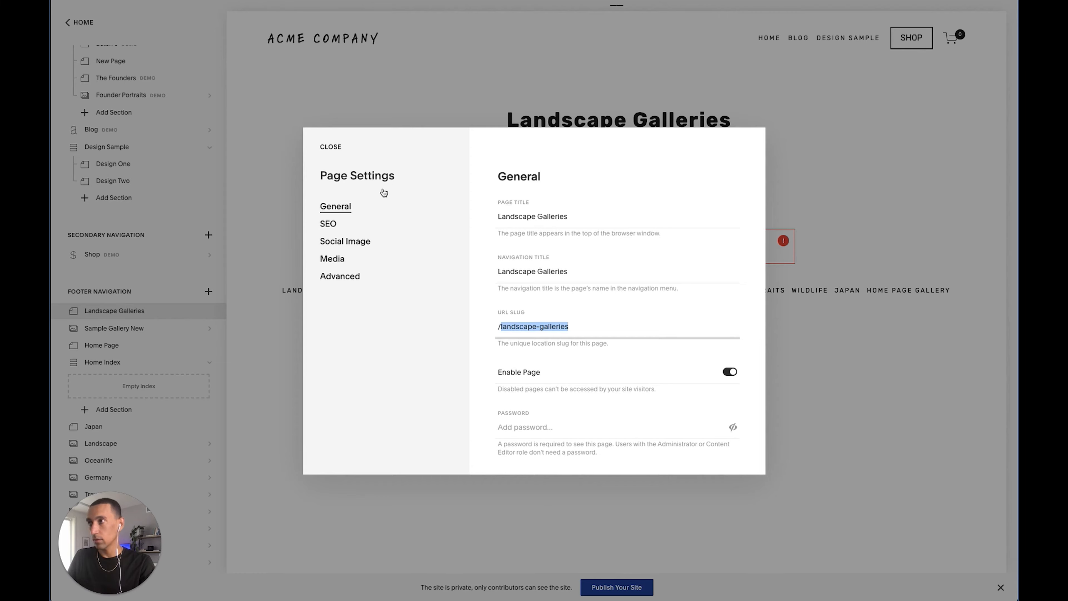
# Close the page settings, test the Landscape image's link from the Home Page, and return to the Home Page.
pyautogui.click(330, 147)
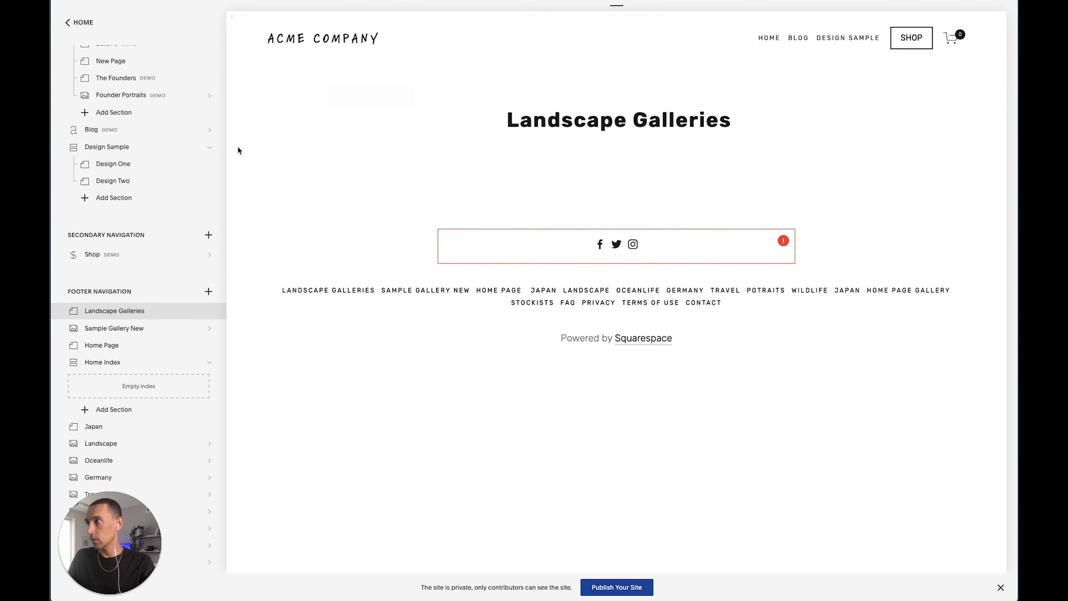
pyautogui.click(111, 345)
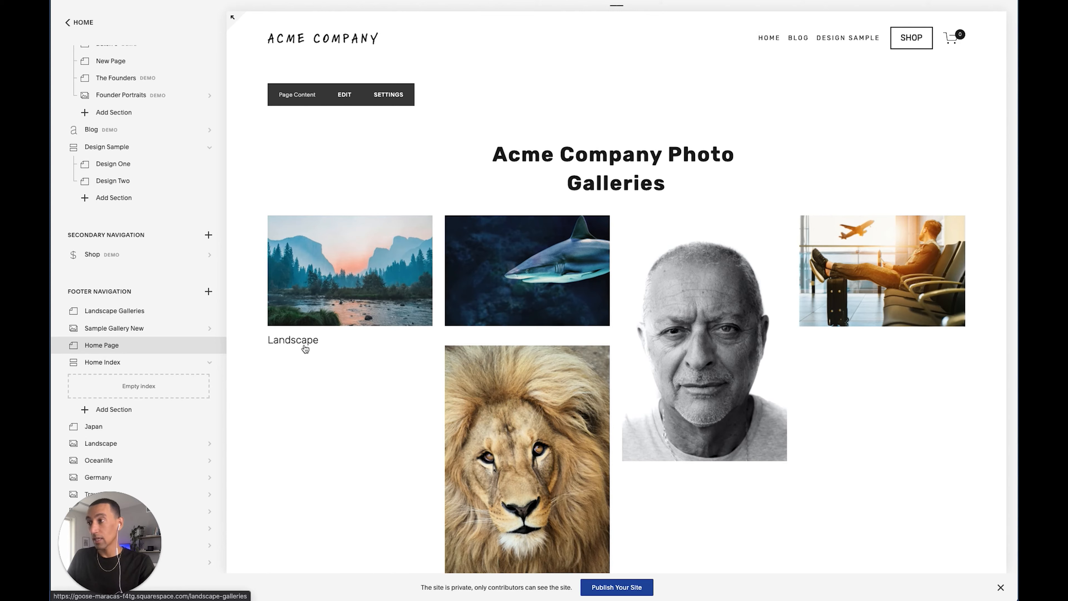
pyautogui.click(344, 295)
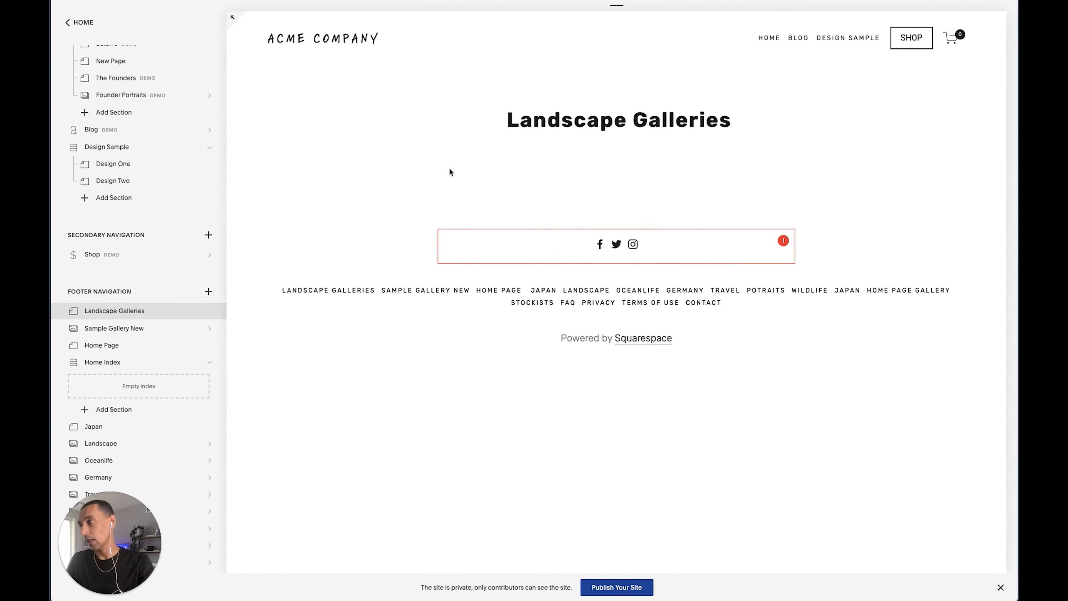
pyautogui.hscroll(-10, 361, 173)
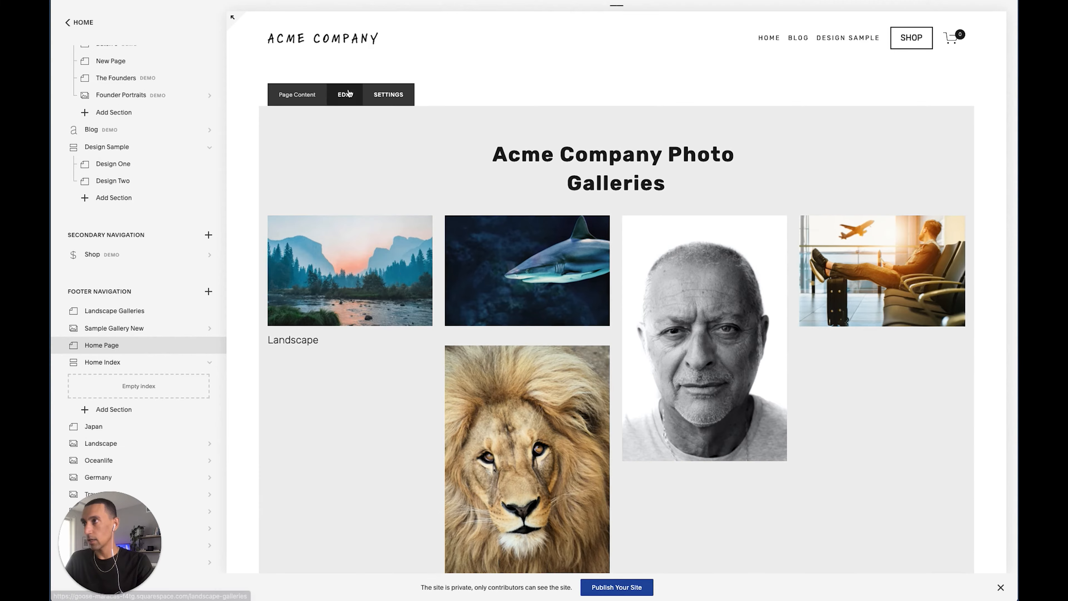
# Turn on excerpts in the display settings of the Home Page's summary block.
pyautogui.click(344, 95)
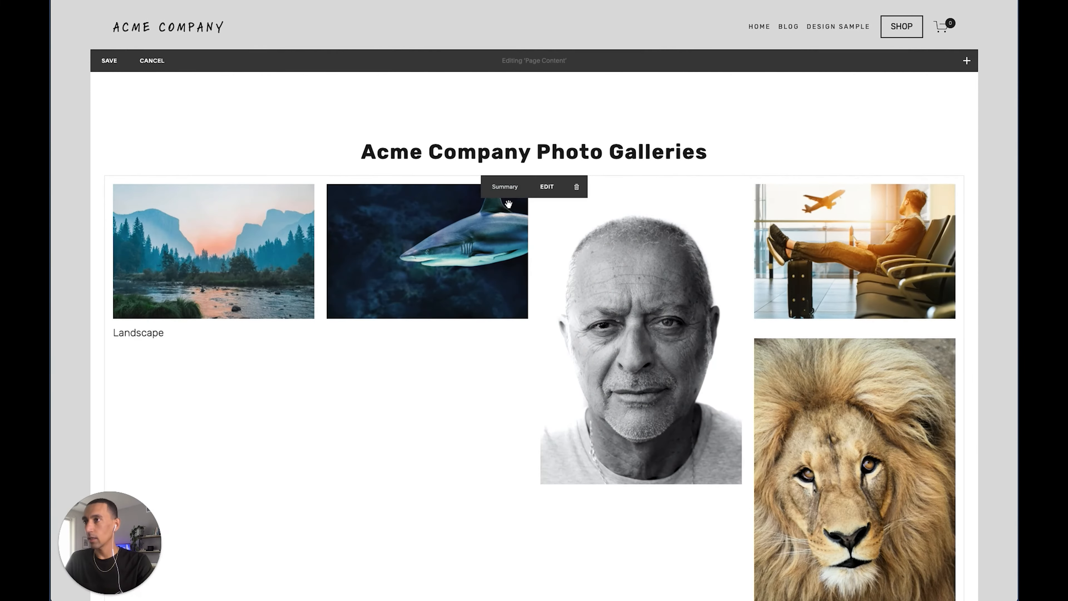
pyautogui.click(546, 185)
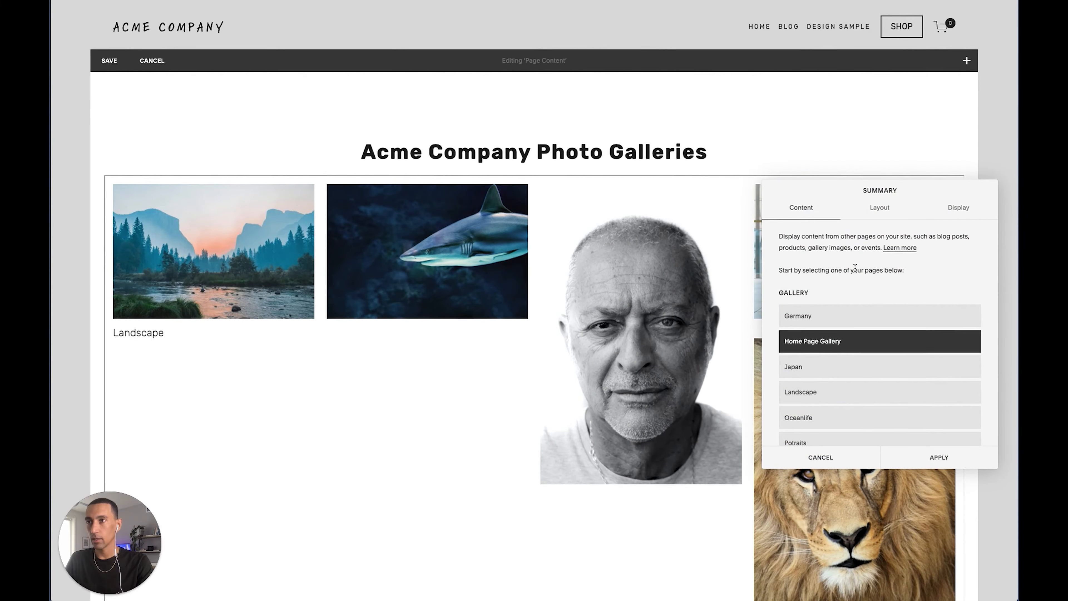
pyautogui.click(971, 209)
pyautogui.click(809, 341)
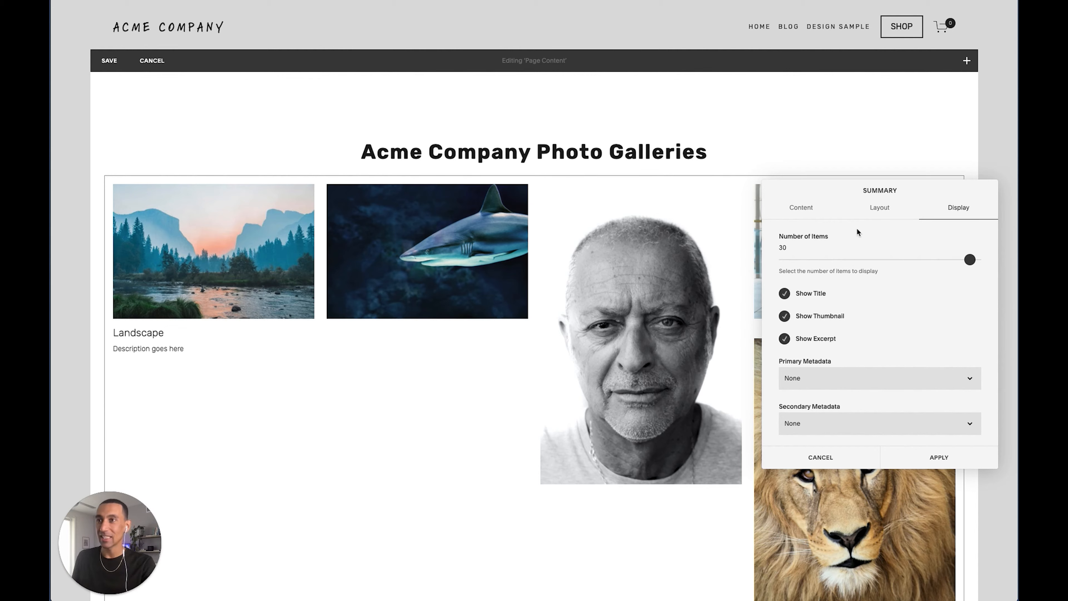
# Try the summary's Carousel layout with its header text cleared, and the List layout.
pyautogui.click(881, 207)
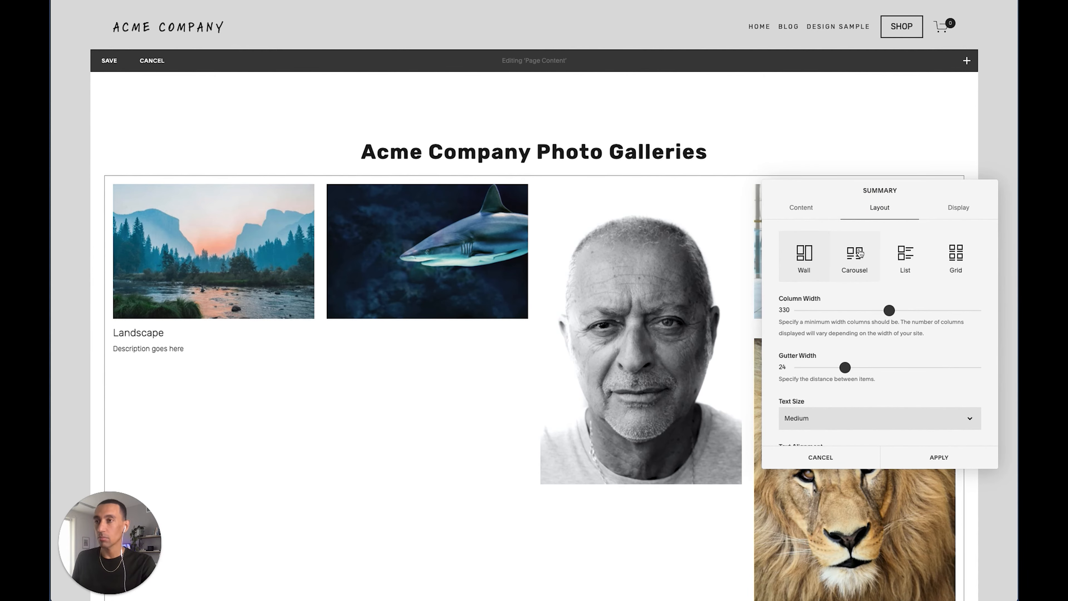
pyautogui.click(860, 252)
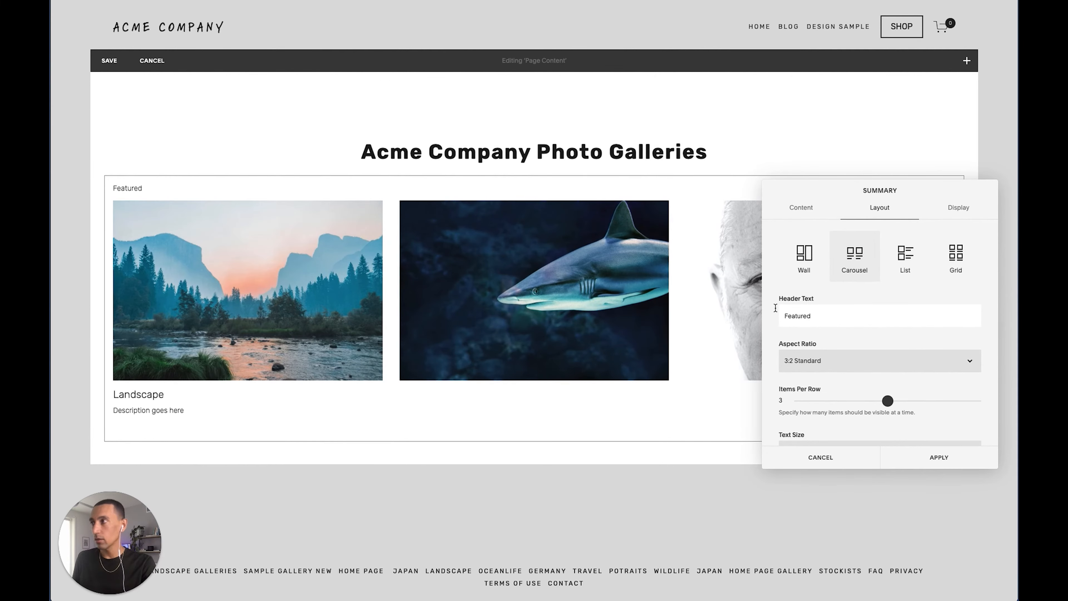
pyautogui.doubleClick(816, 317)
pyautogui.press('BackSpace')
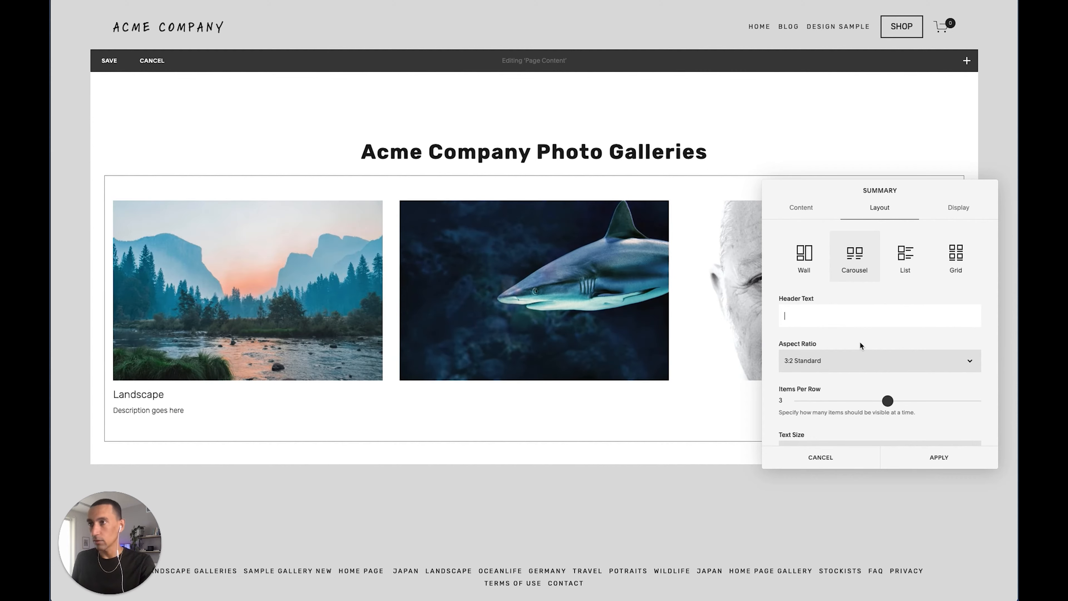
pyautogui.click(906, 267)
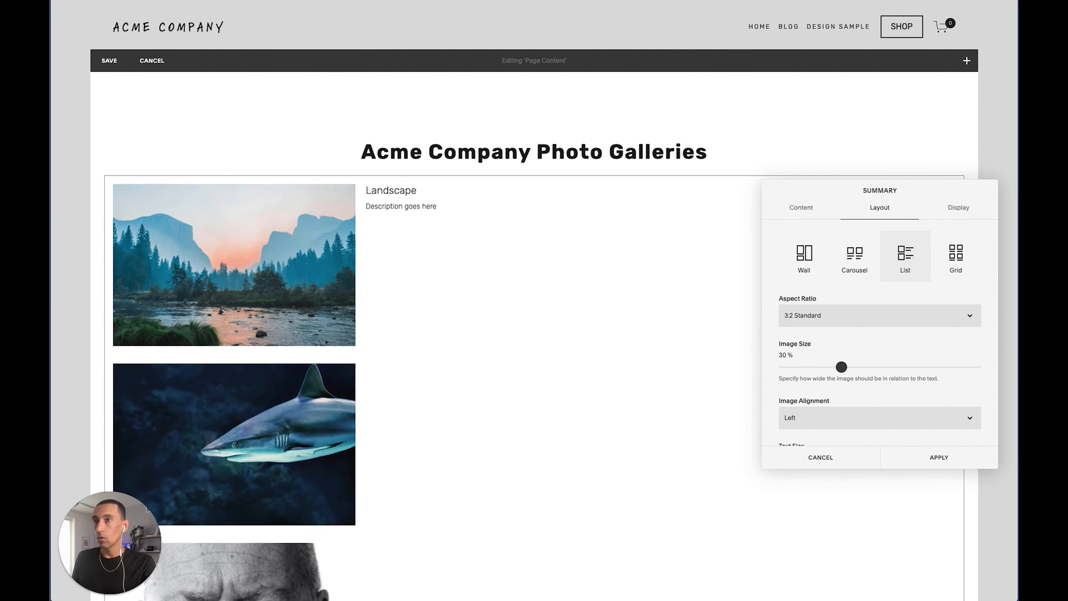
# Switch the summary to the Grid layout and set its aspect ratio to Auto.
pyautogui.click(955, 255)
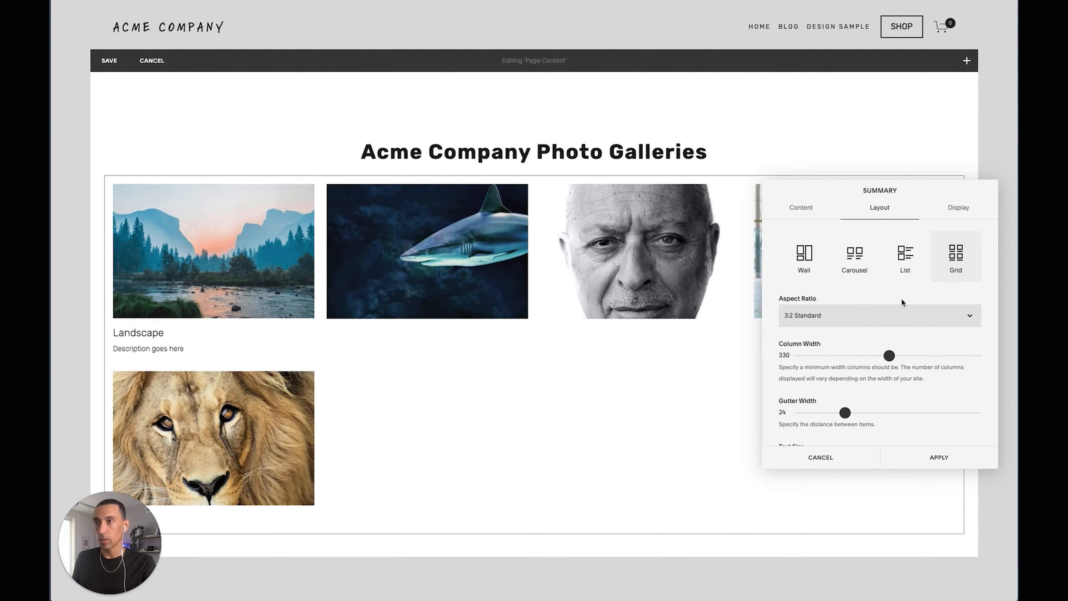
pyautogui.click(870, 316)
pyautogui.click(842, 300)
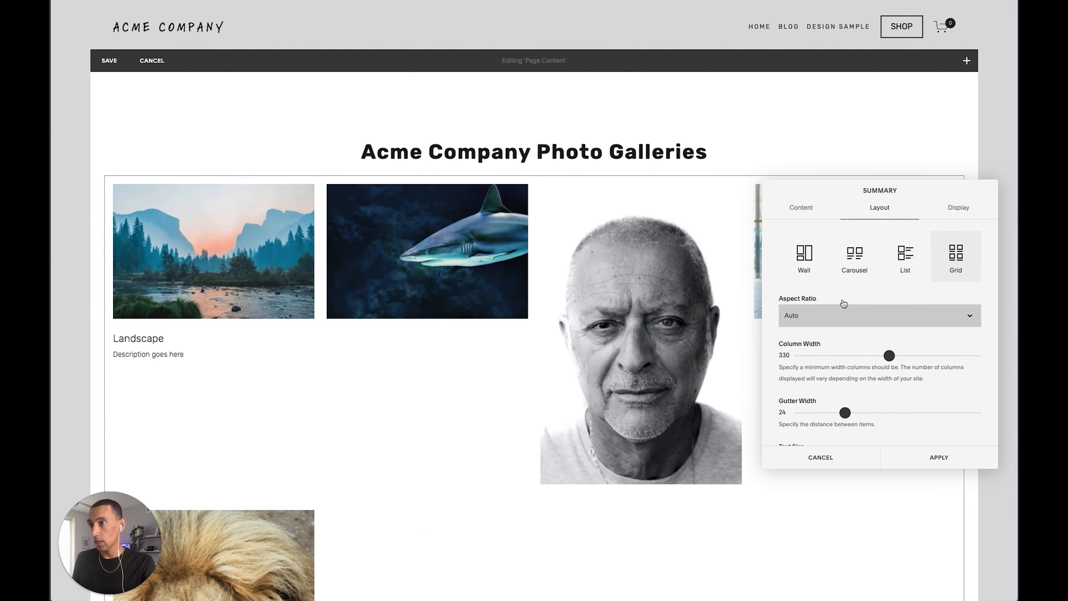
# Leave the Grid aspect ratio at Auto and switch the Home Page's summary block to the Wall layout.
pyautogui.scroll(-3, 183, 418)
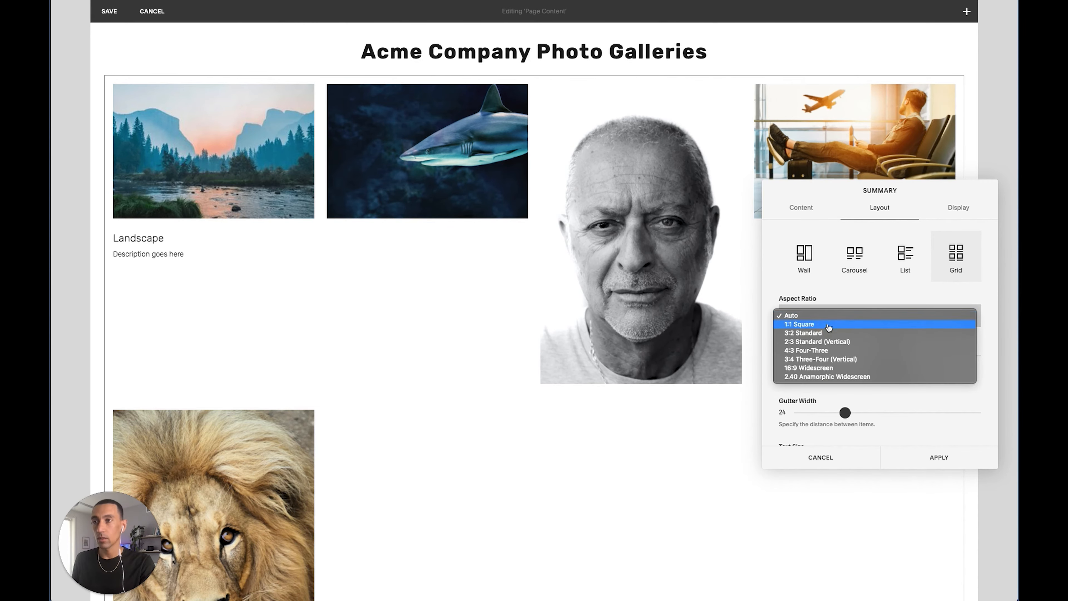
pyautogui.click(837, 275)
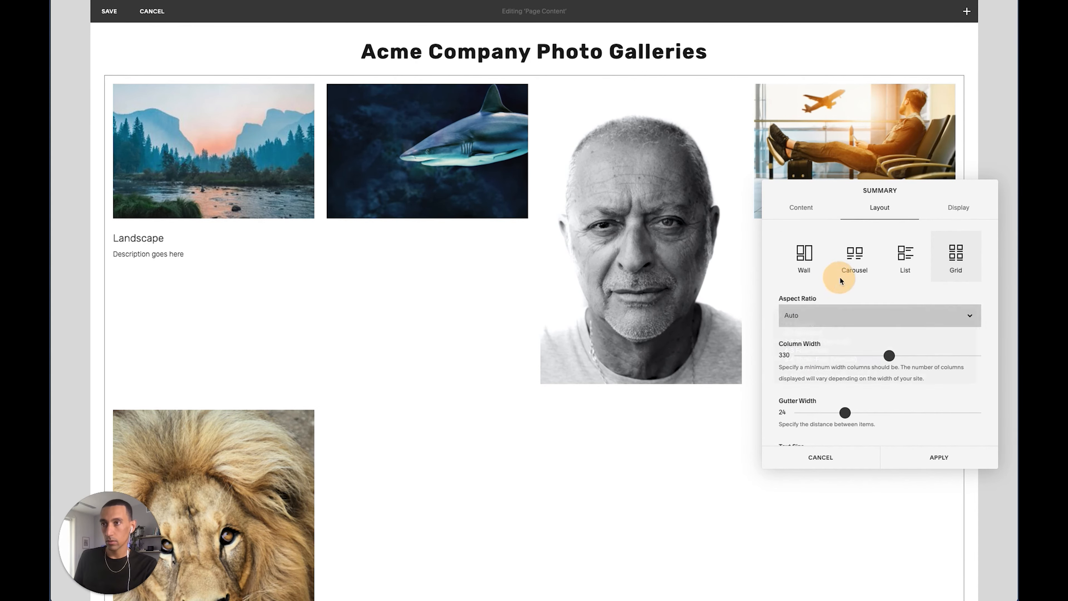
pyautogui.click(804, 254)
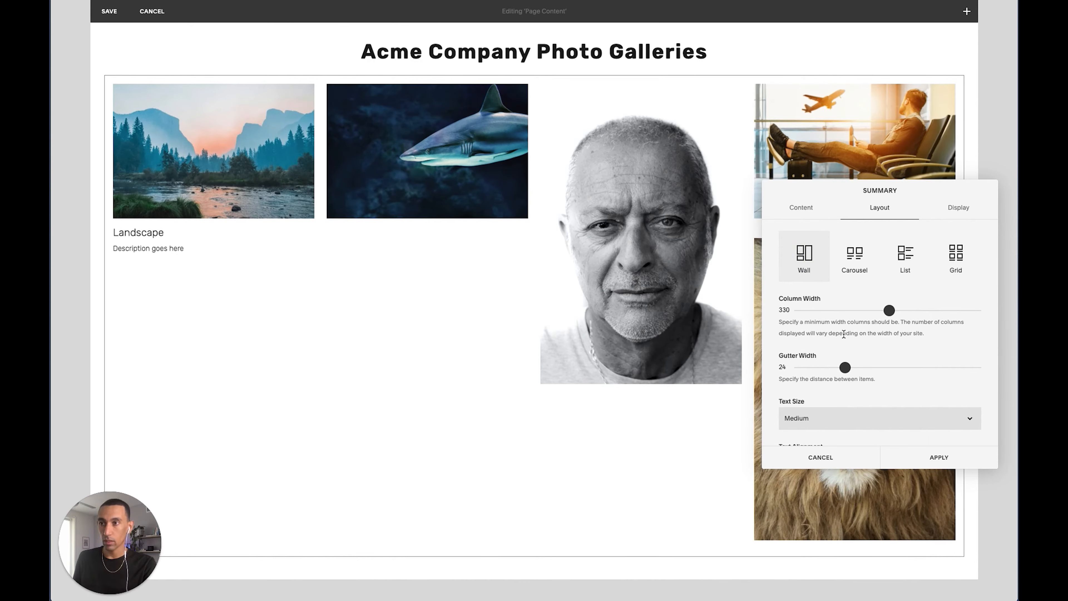
# Try the Large text size on the wall summary and set it back to Medium.
pyautogui.scroll(-3, 812, 366)
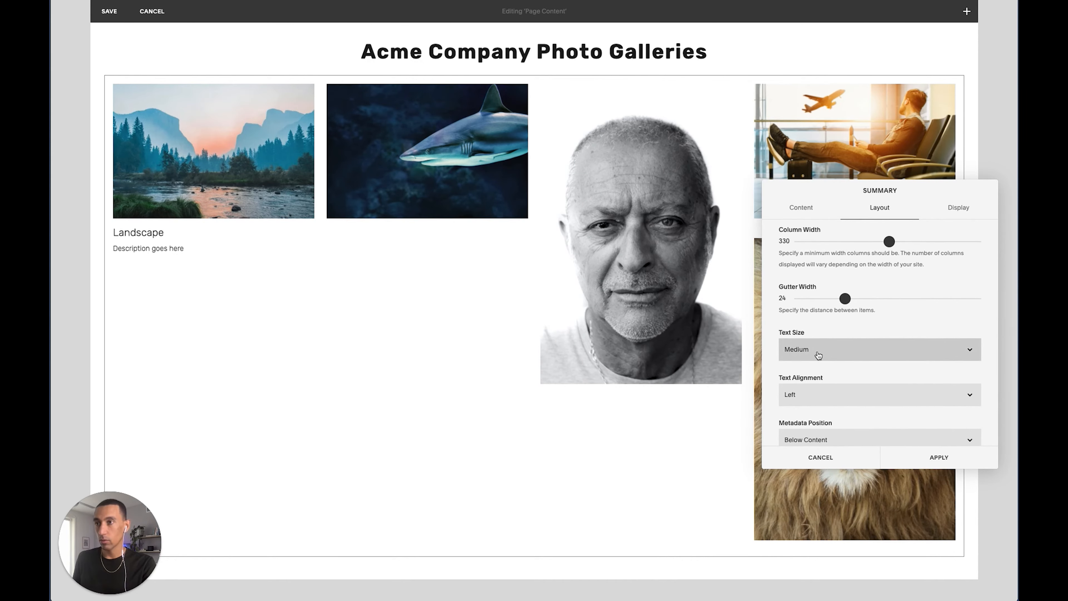
pyautogui.click(818, 355)
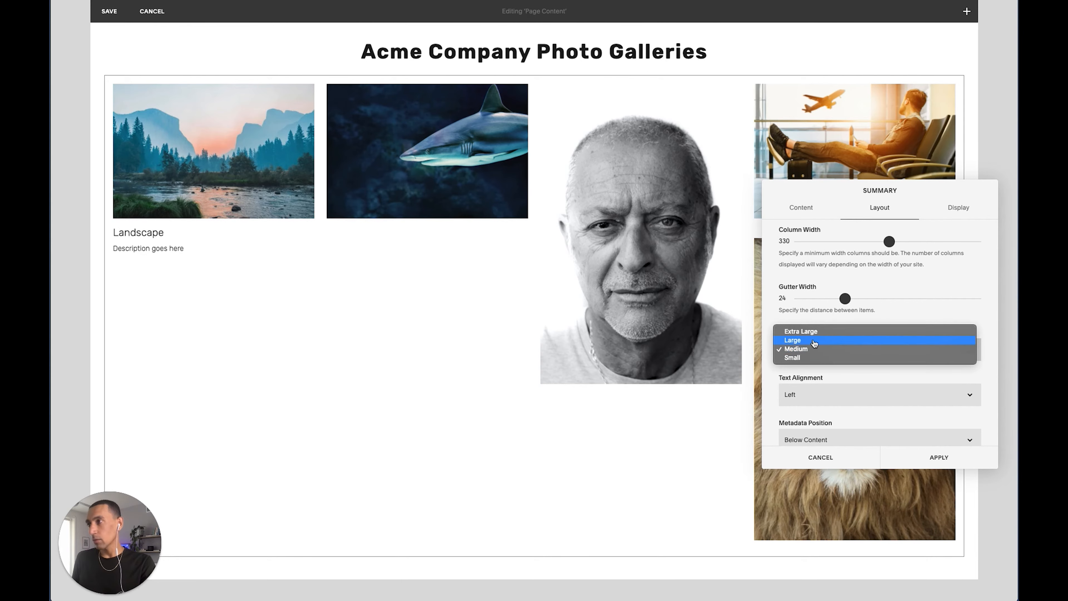
pyautogui.click(814, 341)
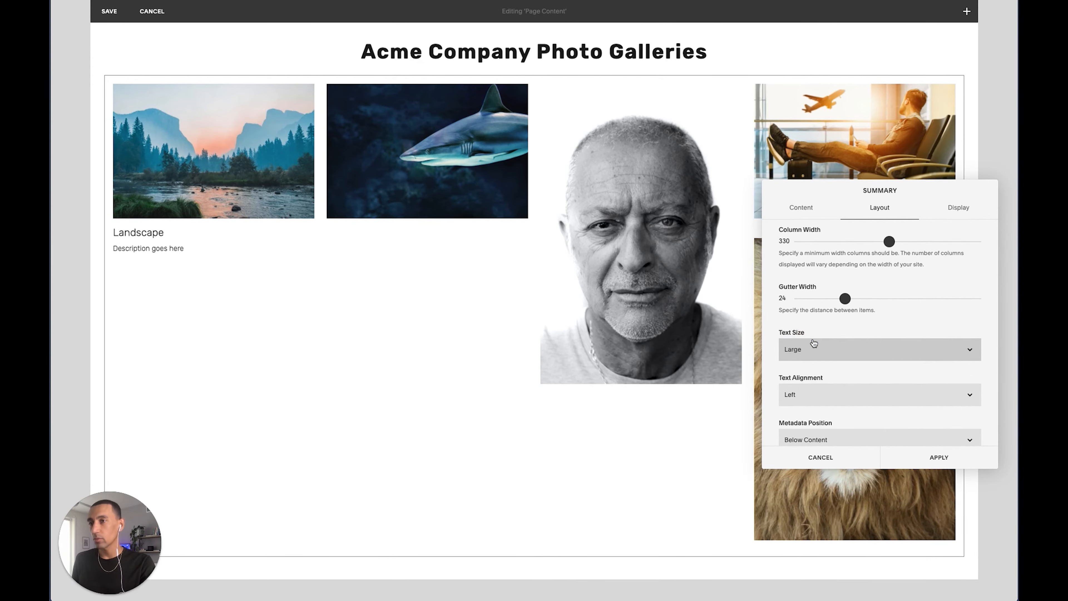
pyautogui.click(818, 351)
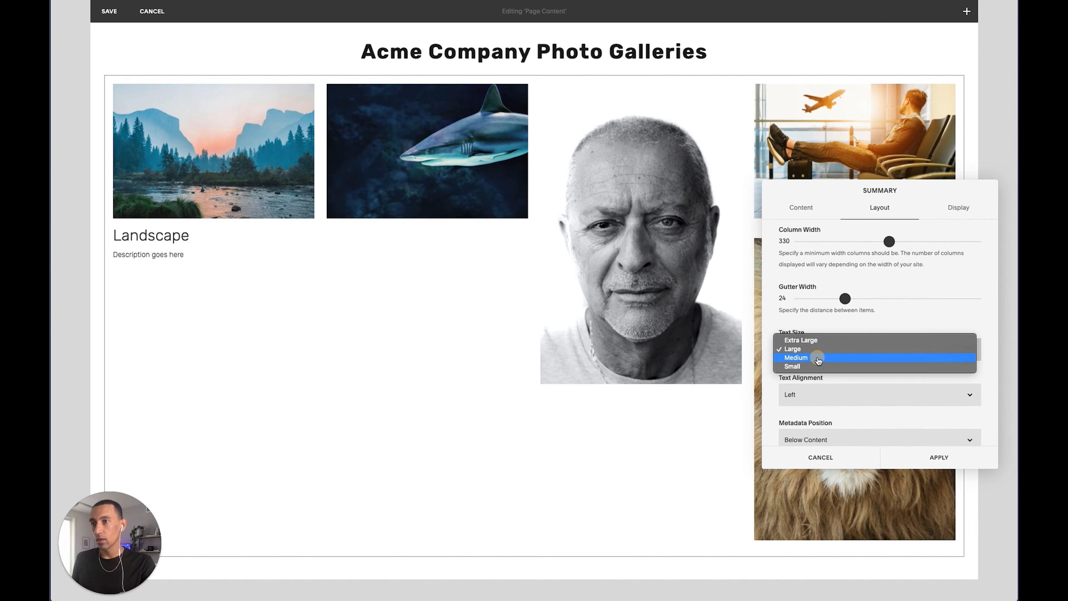
pyautogui.click(818, 357)
# Set the summary's text alignment to Center, apply the block settings, and save the page.
pyautogui.scroll(-1, 815, 382)
pyautogui.click(815, 382)
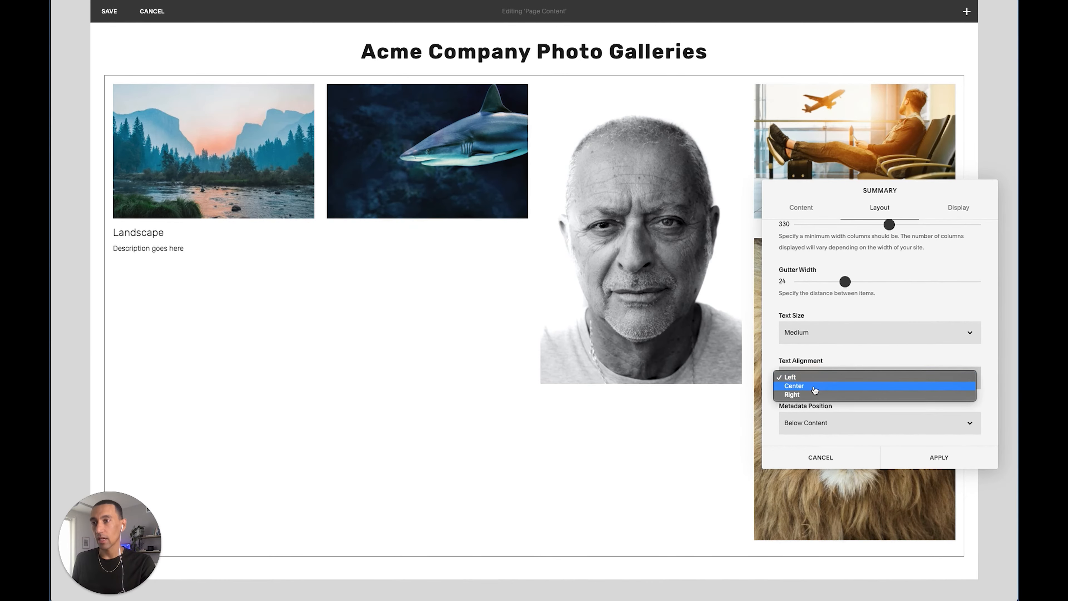
pyautogui.click(814, 388)
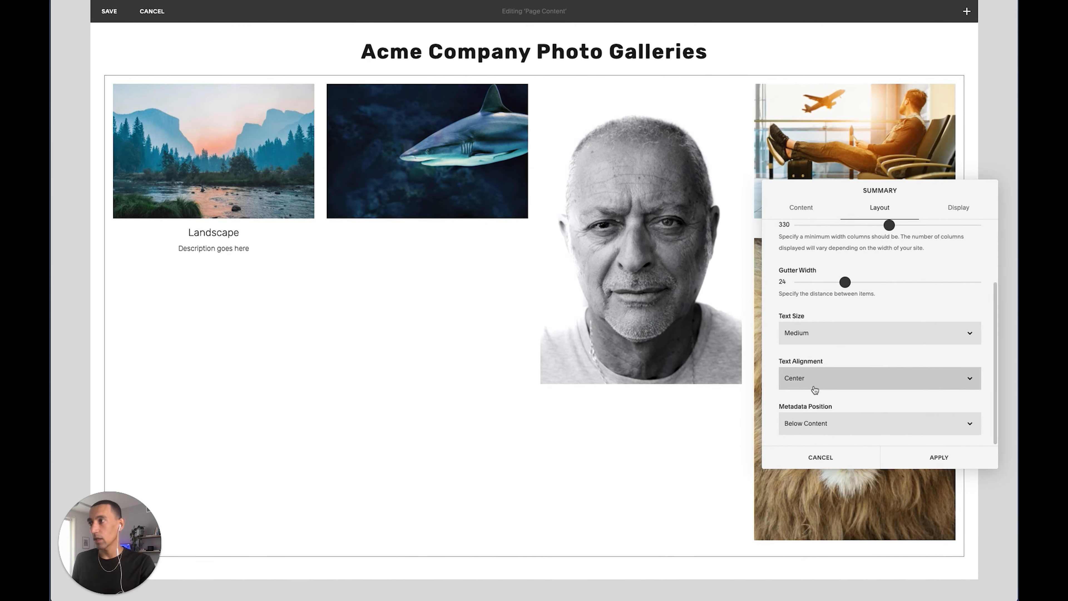
pyautogui.click(937, 456)
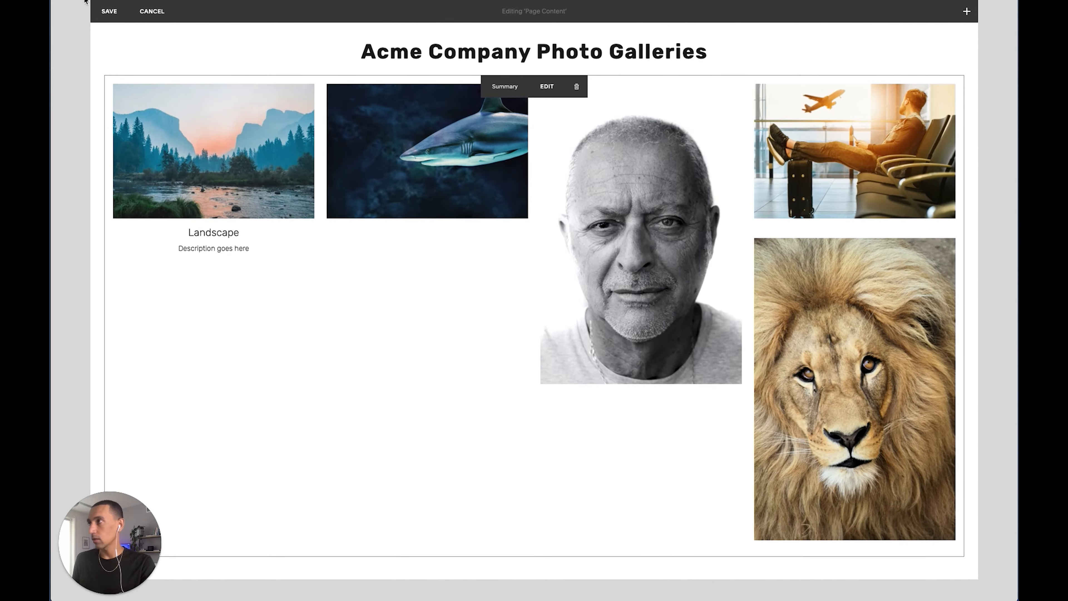
pyautogui.click(109, 12)
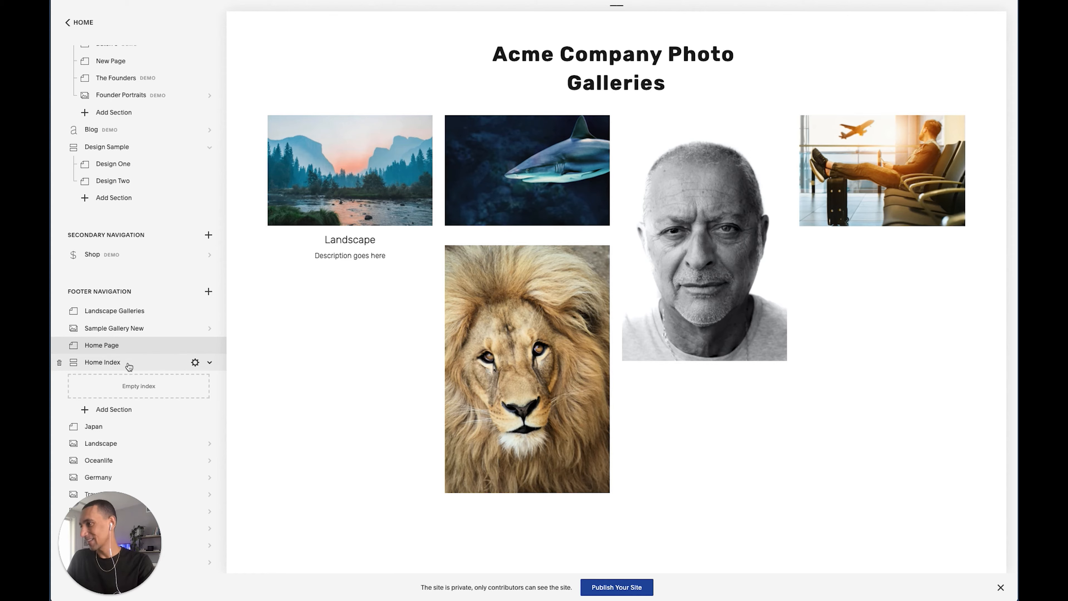
# Add more landscape photos to the Home Page Gallery and return to the Home Page.
pyautogui.scroll(-3, 123, 331)
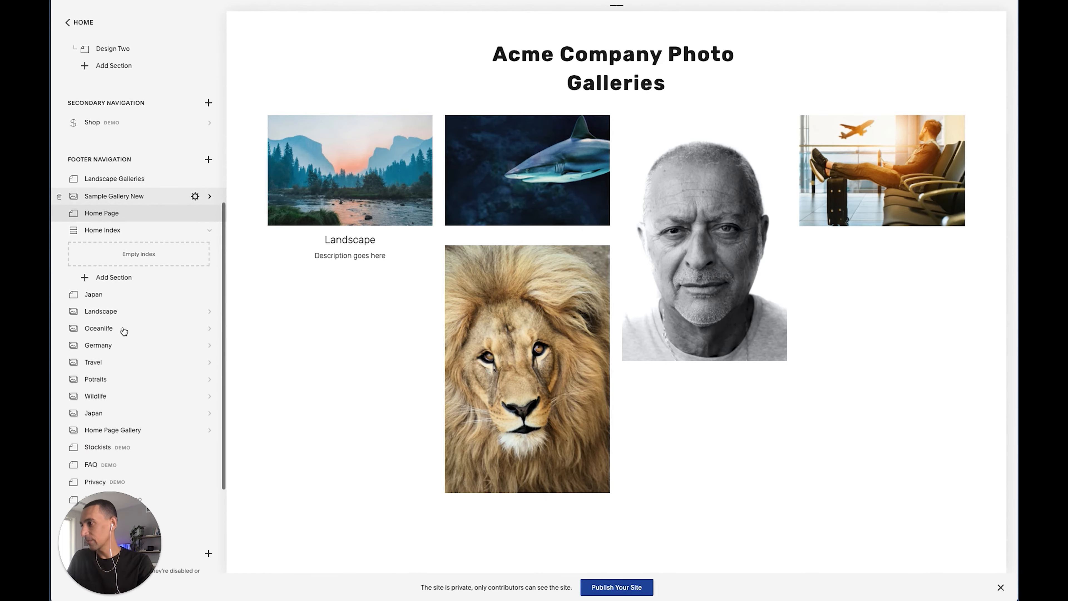
pyautogui.click(109, 427)
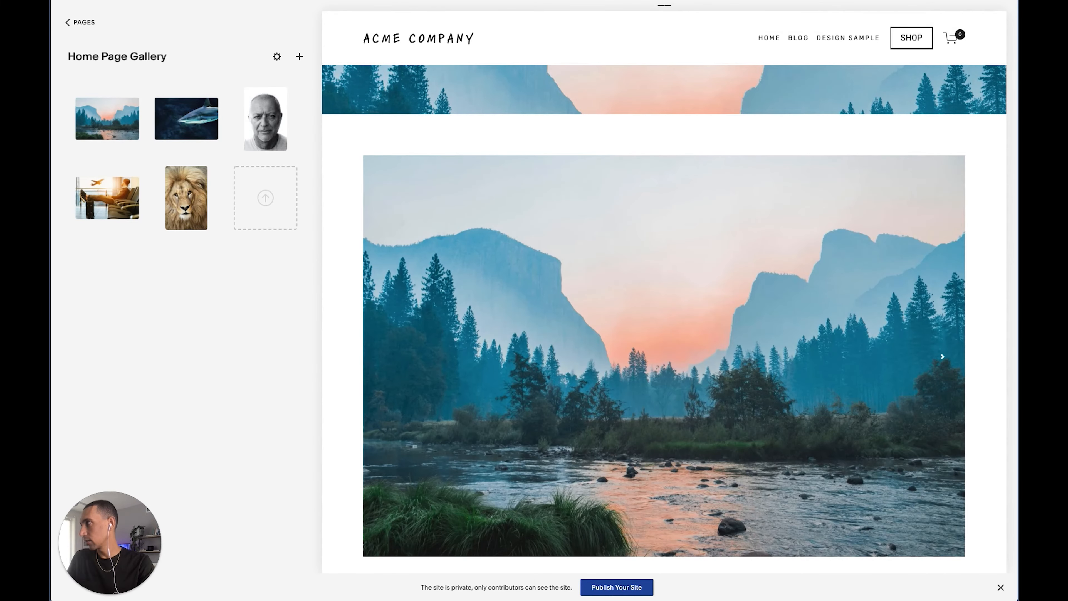
pyautogui.moveTo(52, 158); pyautogui.dragTo(245, 175)
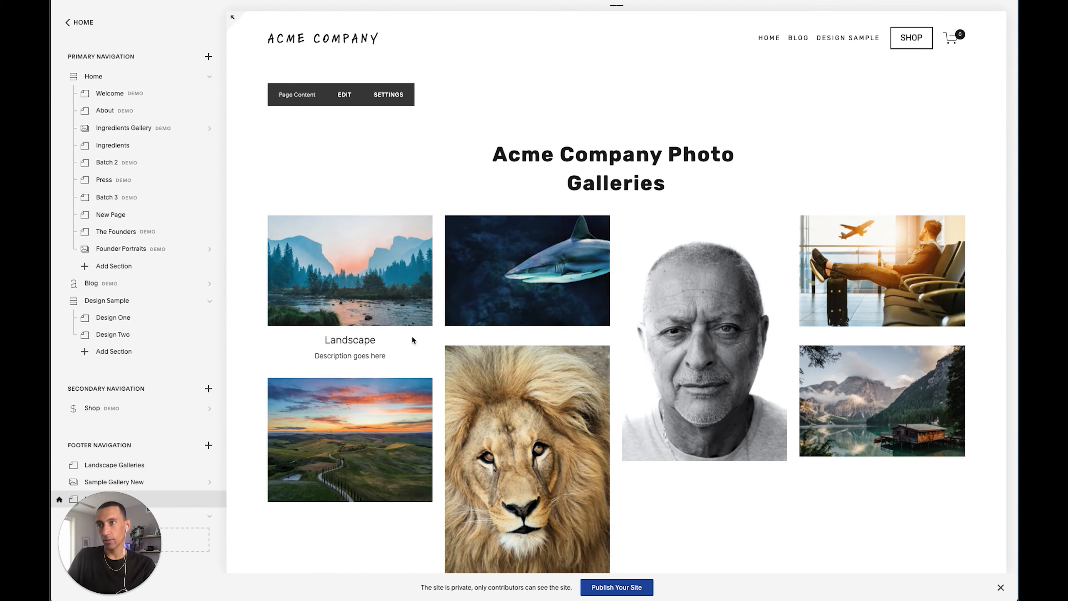
# Review the wall of images on the Home Page, then open the shark image enlarged and close it.
pyautogui.scroll(-5, 483, 354)
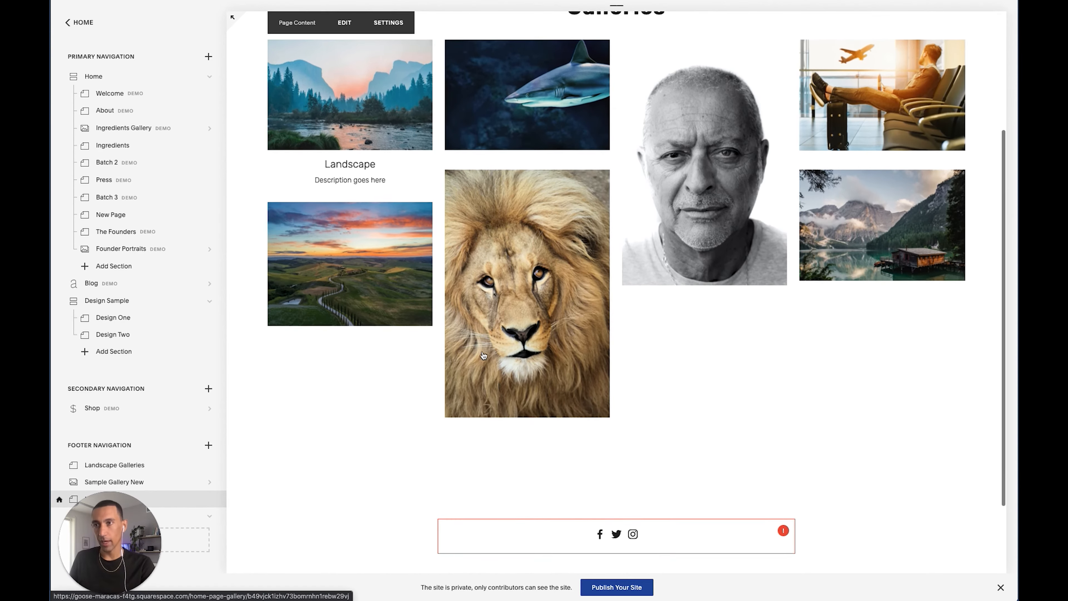
pyautogui.scroll(3, 483, 356)
pyautogui.scroll(-1, 587, 374)
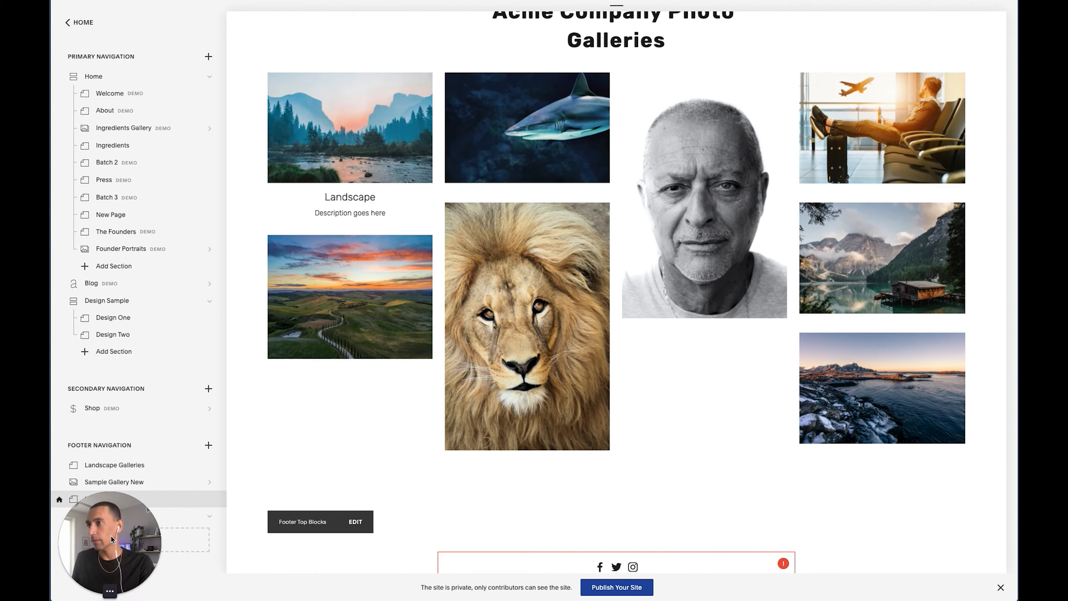
pyautogui.scroll(3, 396, 412)
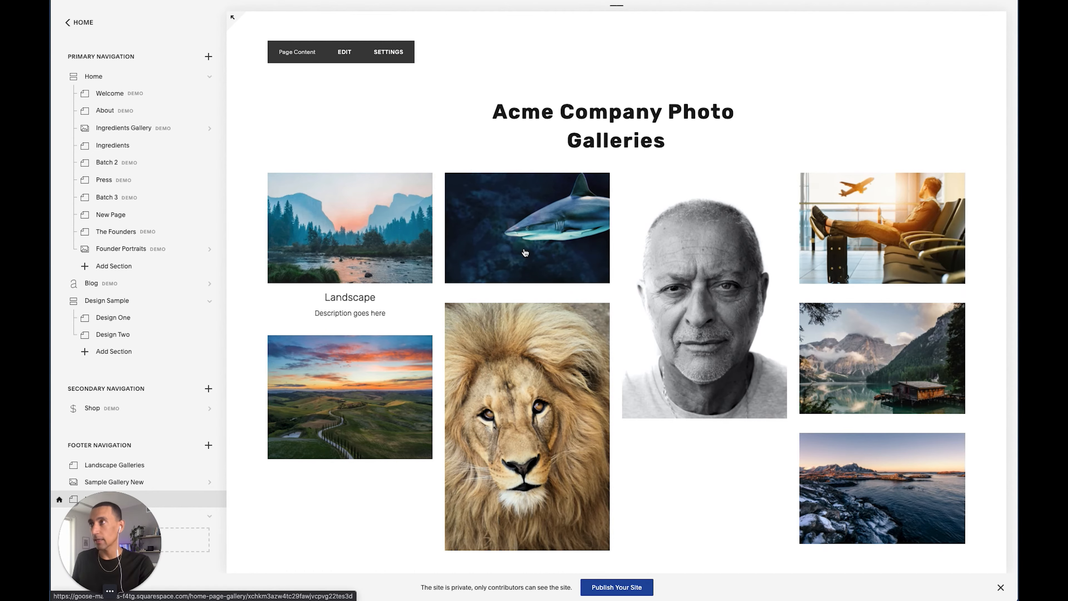
pyautogui.click(525, 251)
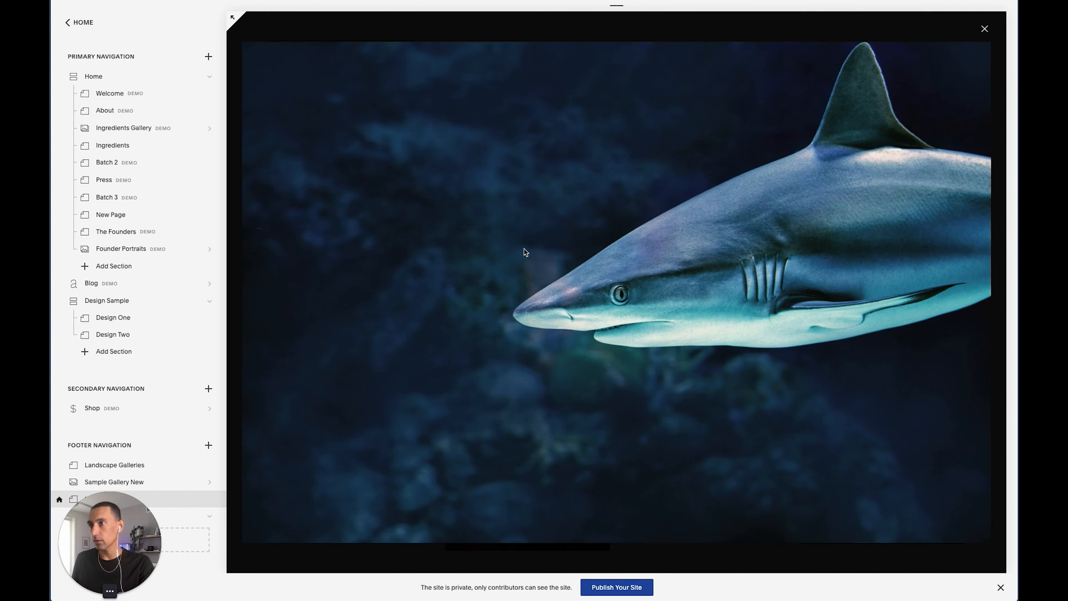
pyautogui.click(985, 28)
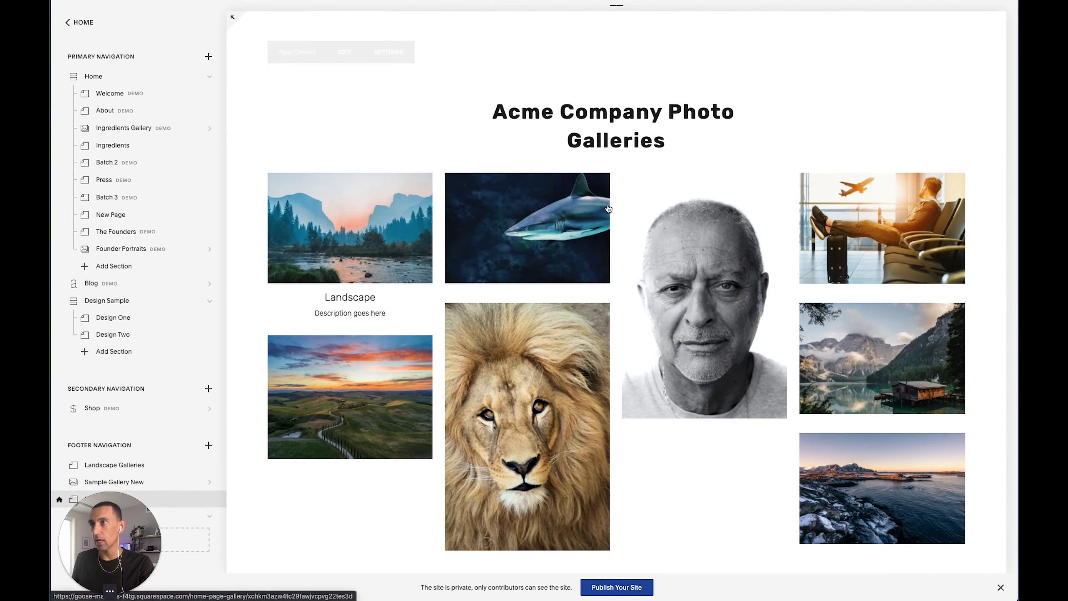
# Follow the Home Page's Landscape image to the Landscape Galleries page and insert a Grid gallery block below its heading.
pyautogui.click(372, 223)
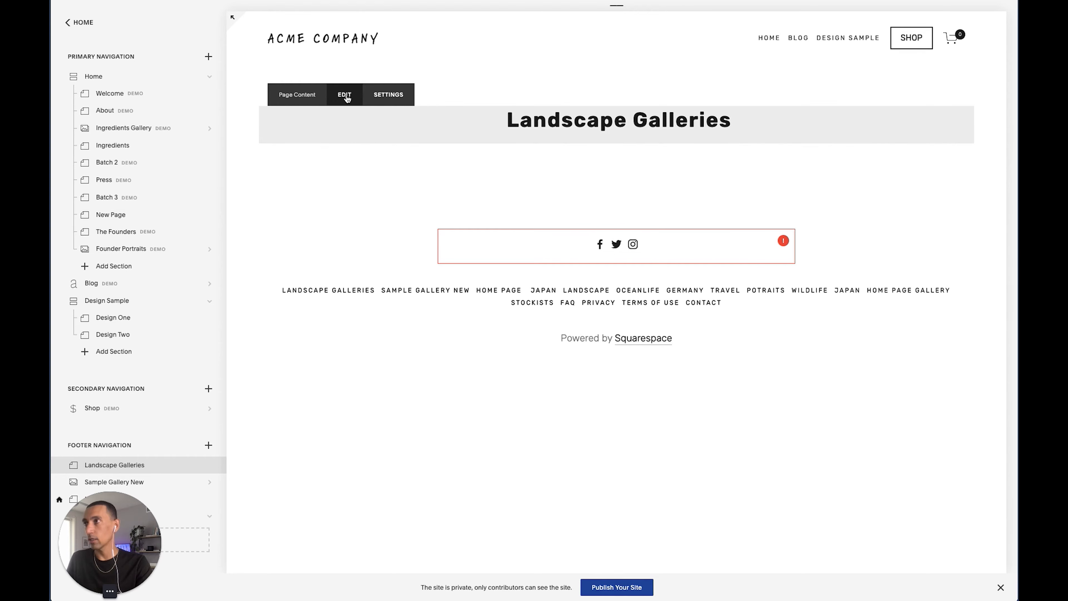
pyautogui.click(344, 96)
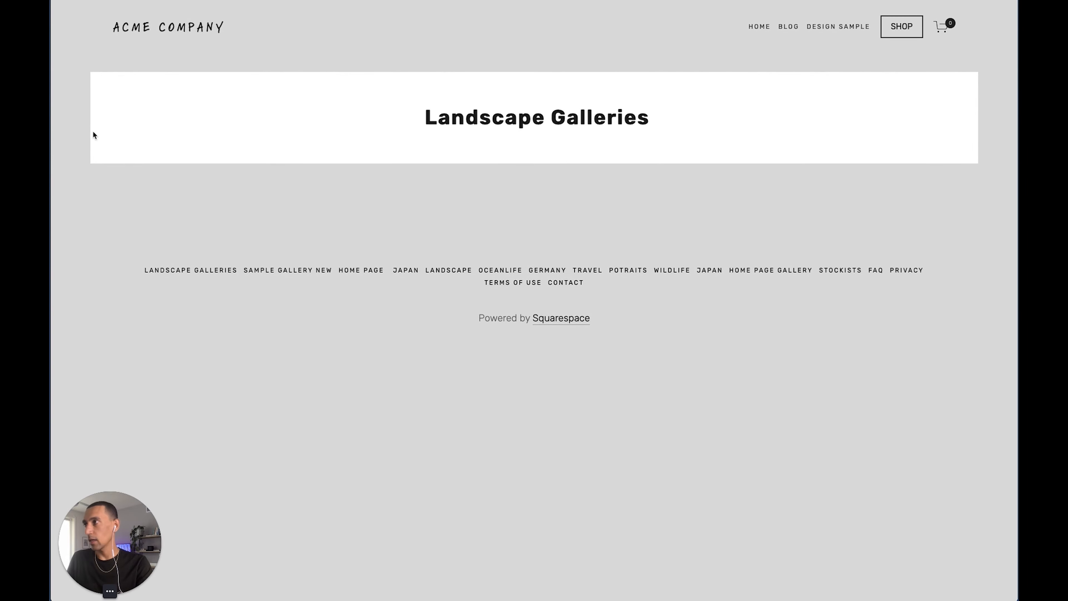
pyautogui.click(355, 135)
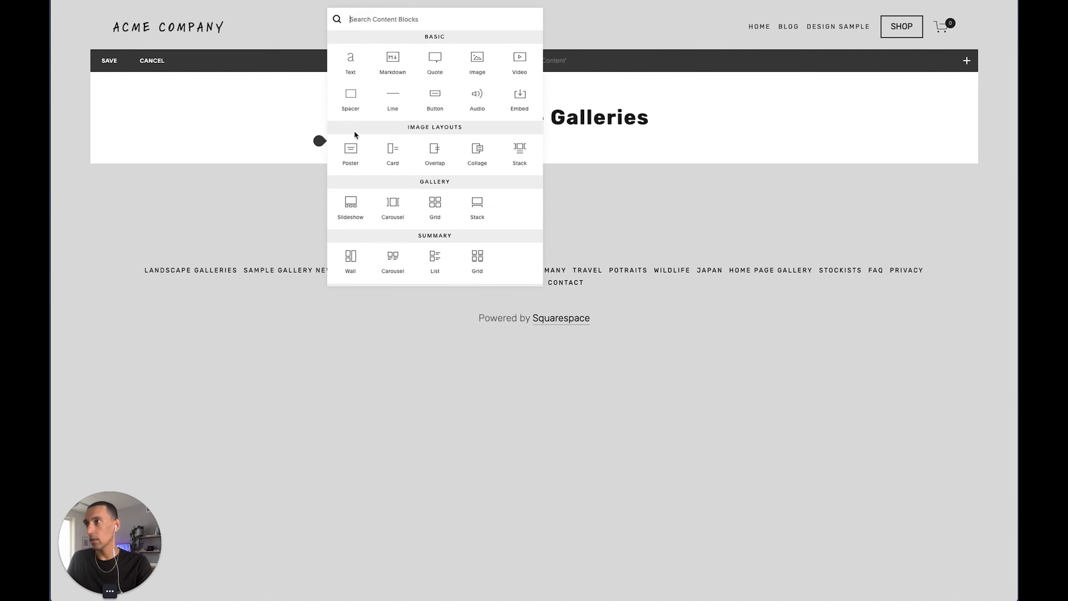
pyautogui.click(436, 210)
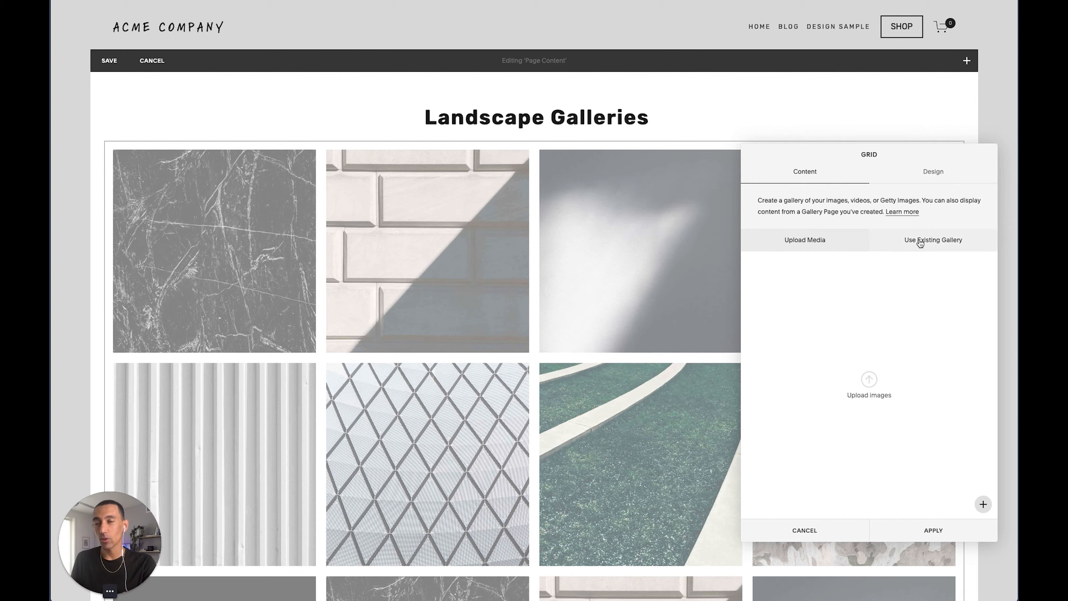
# Fill the grid block from the existing Landscape gallery and look over its images.
pyautogui.click(941, 241)
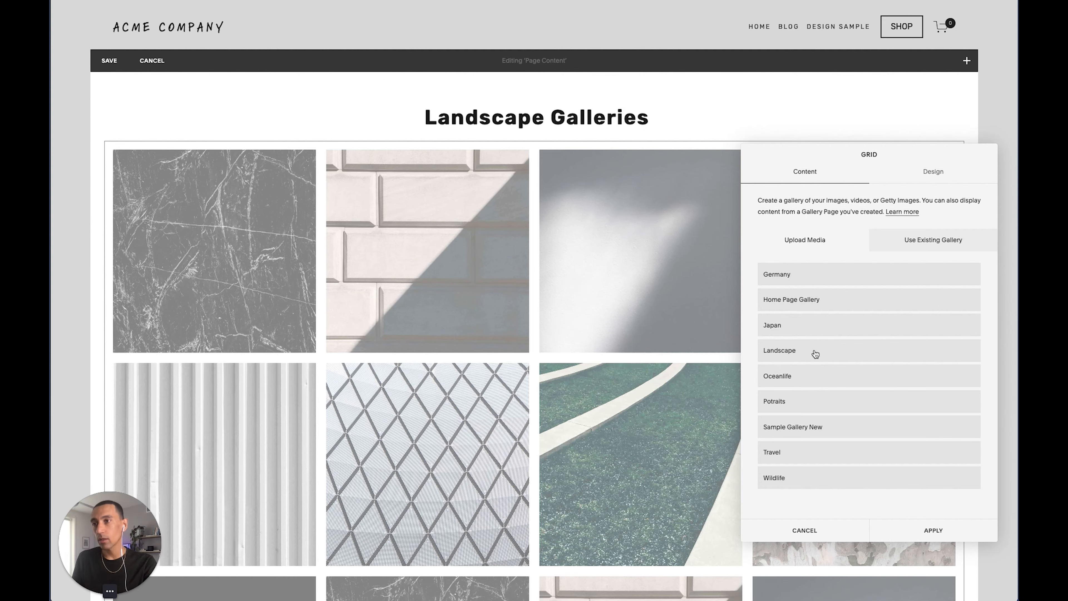
pyautogui.click(815, 353)
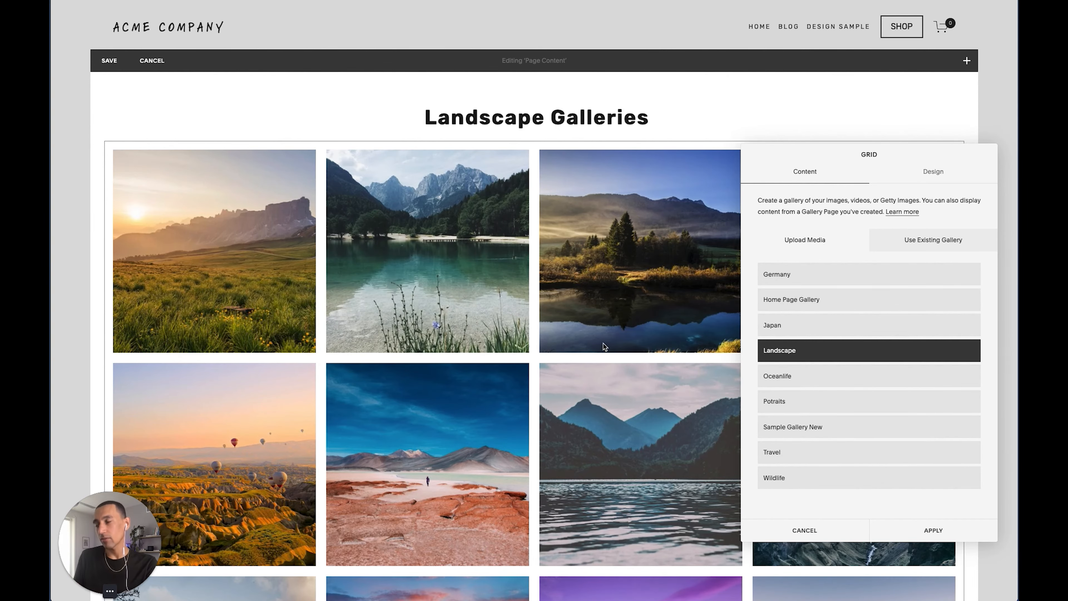
pyautogui.scroll(-7, 603, 343)
pyautogui.scroll(-6, 603, 343)
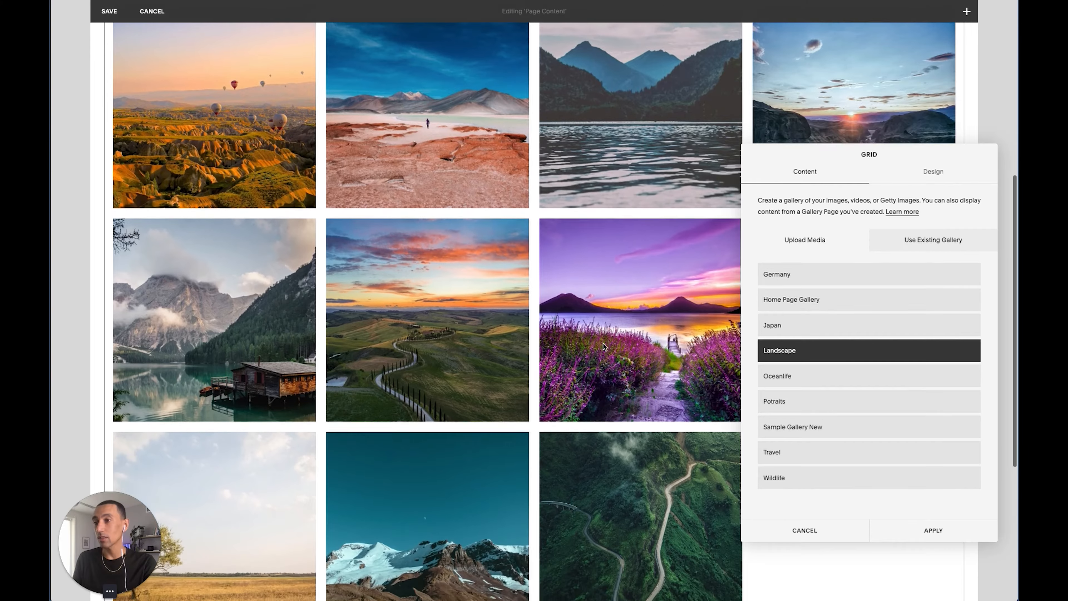
pyautogui.scroll(7, 603, 343)
pyautogui.scroll(6, 604, 343)
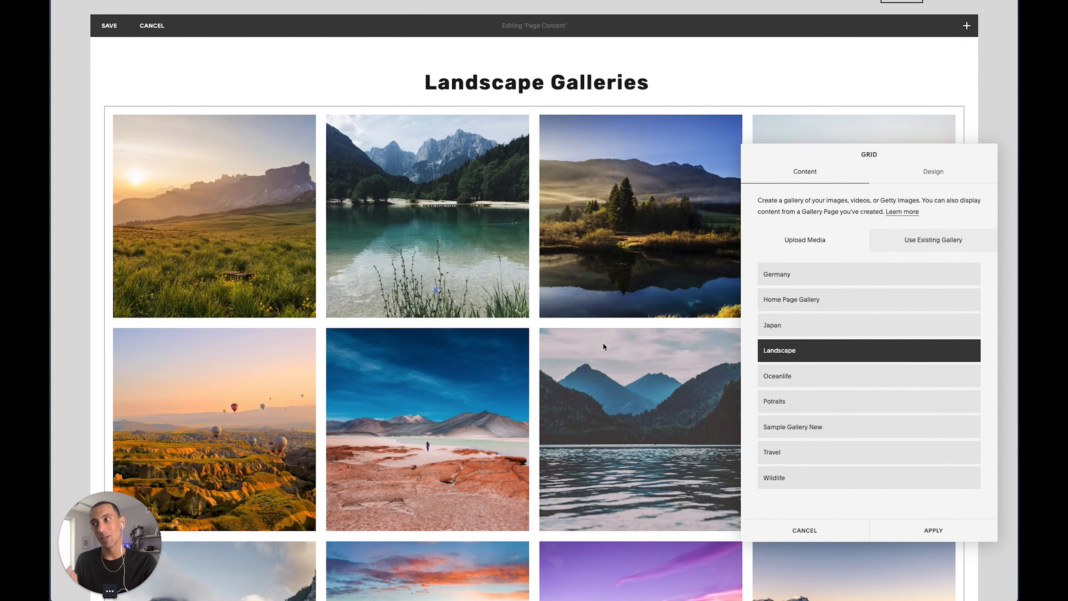
# Turn off Crop Images in the grid block's design settings and review the uncropped photos.
pyautogui.click(942, 174)
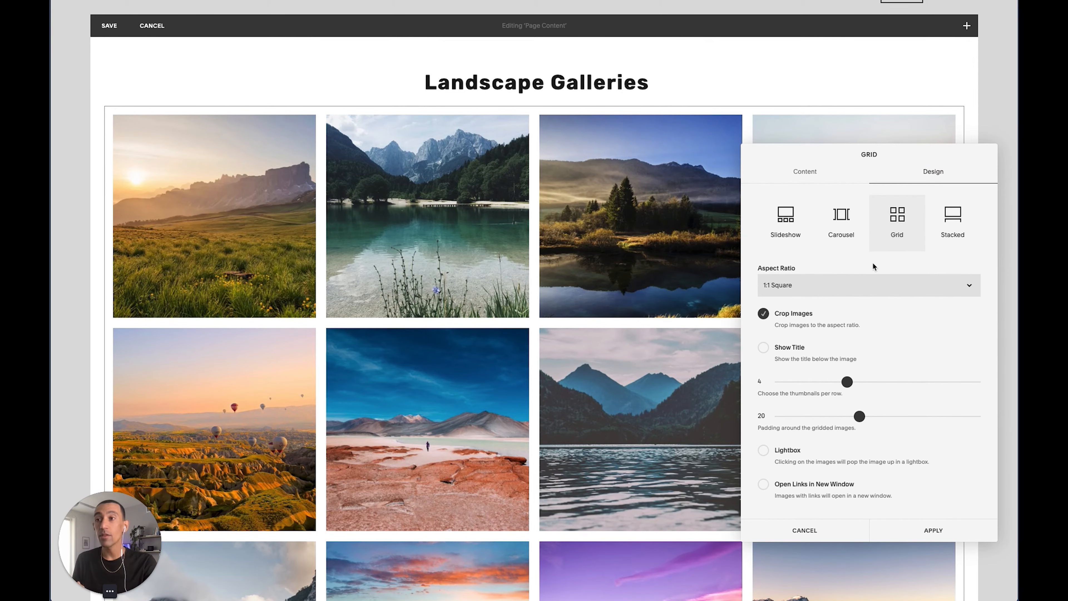
pyautogui.click(808, 323)
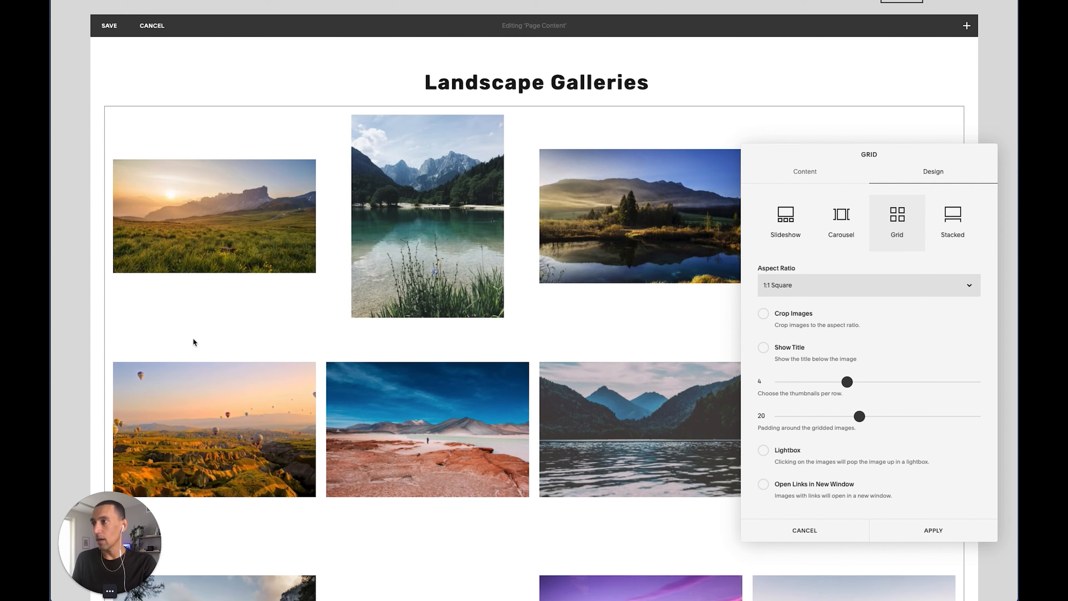
pyautogui.scroll(-8, 414, 309)
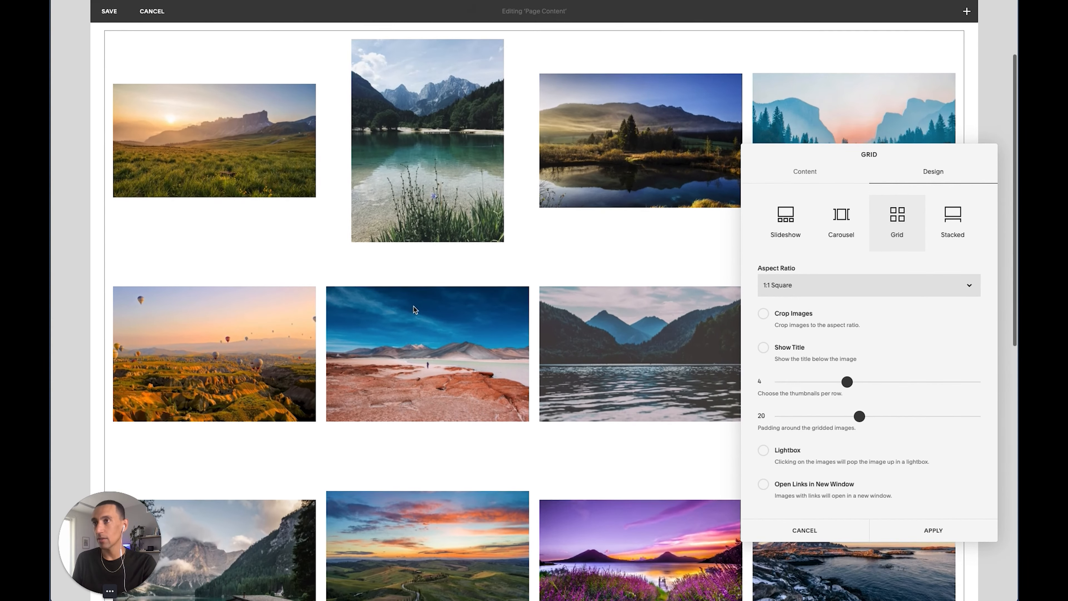
pyautogui.scroll(-4, 414, 309)
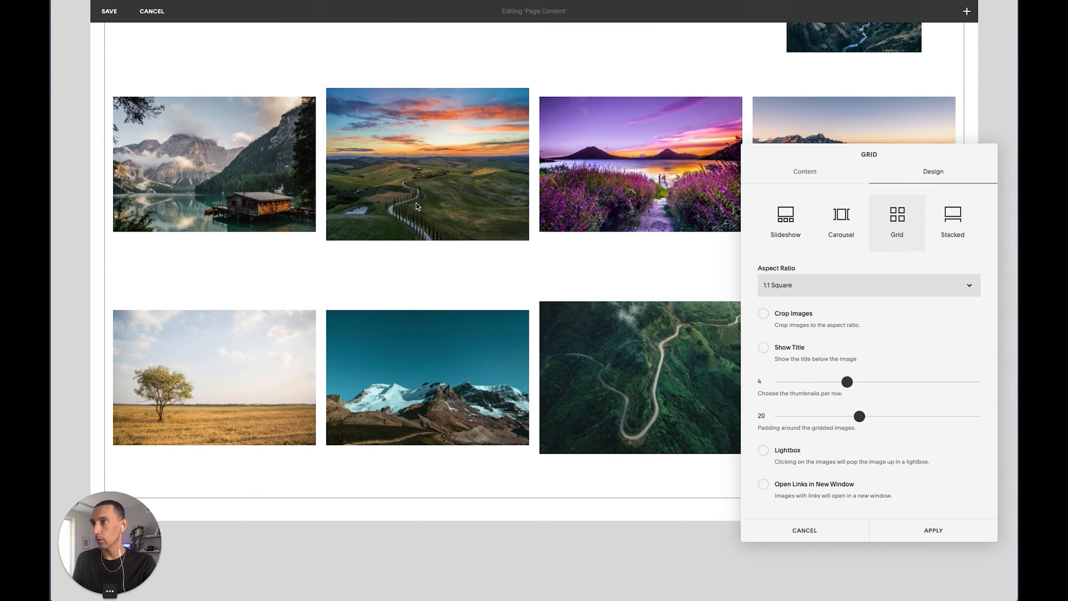
pyautogui.scroll(13, 416, 206)
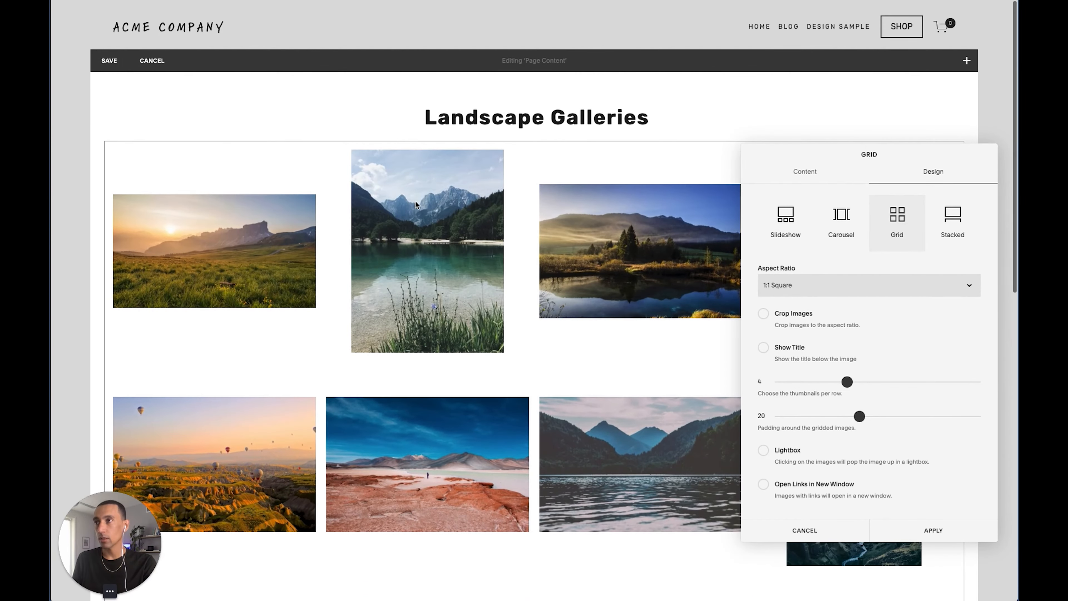
# Set the grid's aspect ratio to 3:2 Standard and turn Crop Images on.
pyautogui.click(809, 287)
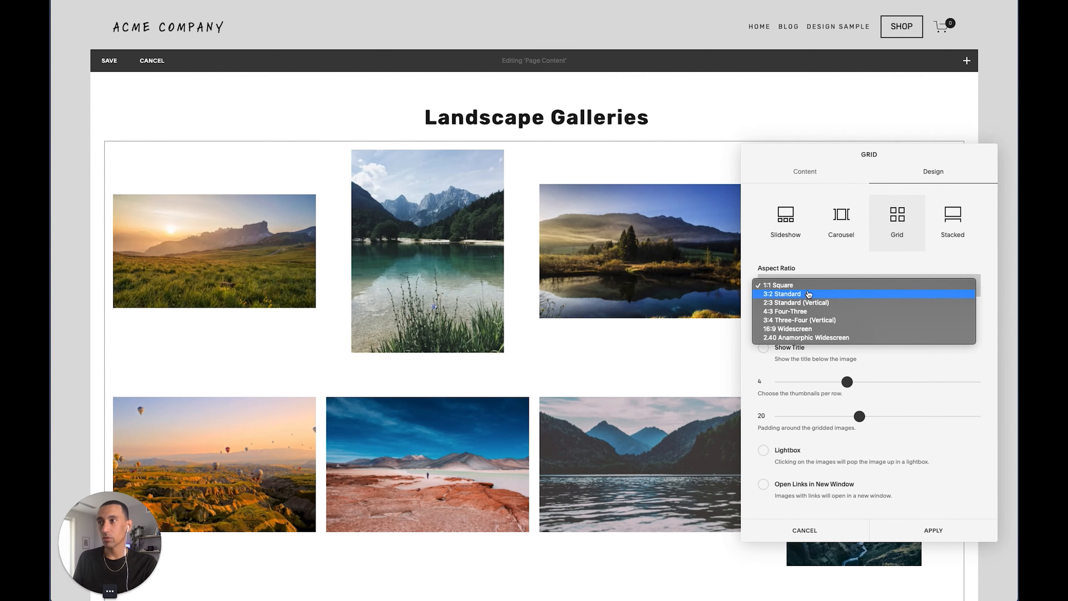
pyautogui.click(808, 293)
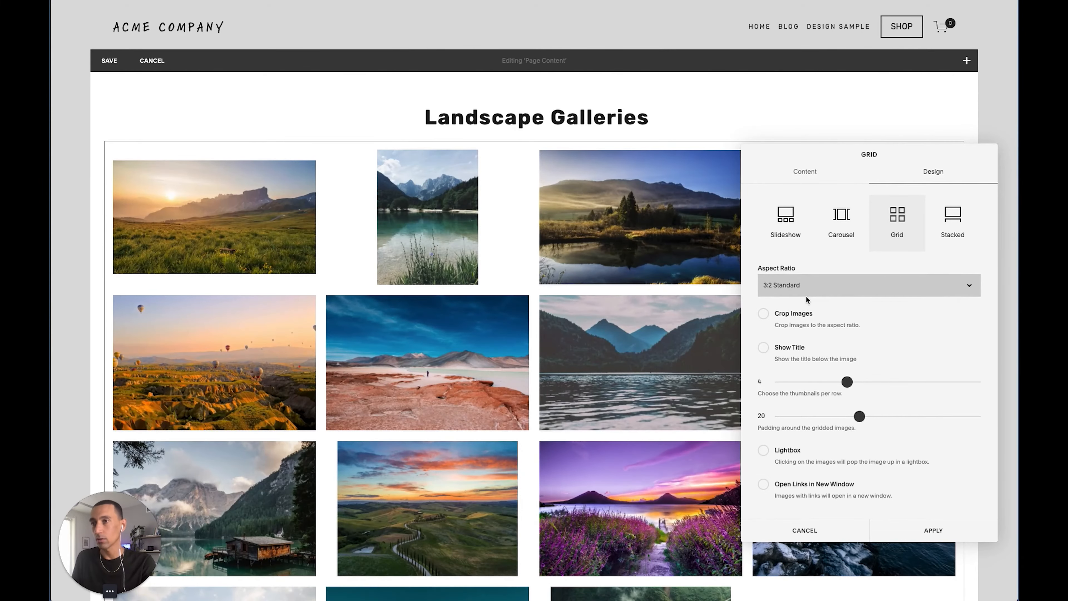
pyautogui.click(797, 315)
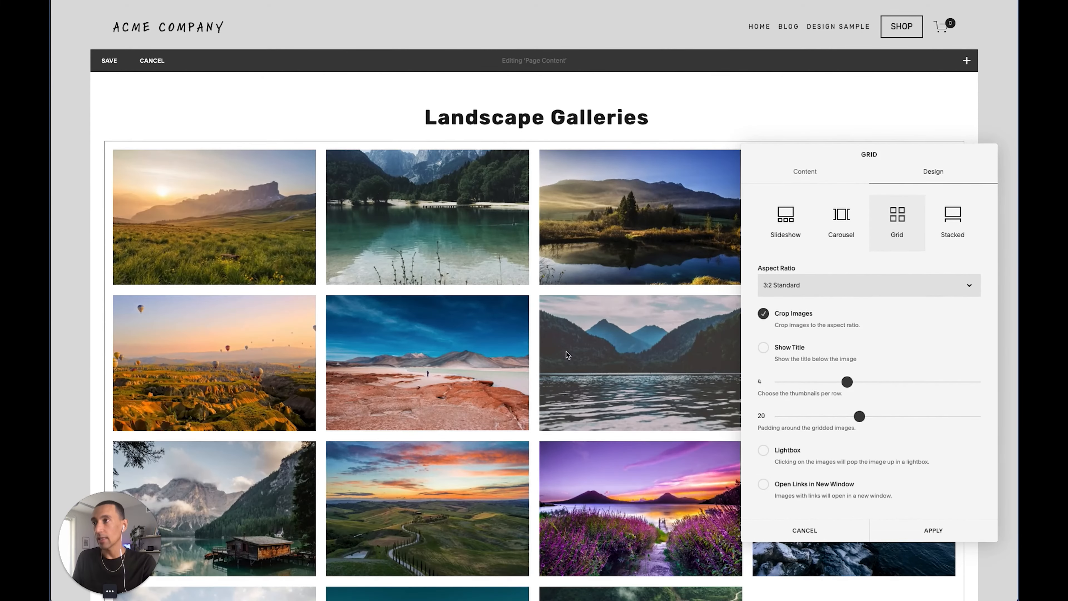
# Set the grid to 2 thumbnails per row, apply the design, and review the resulting Landscape Galleries page.
pyautogui.scroll(-1, 549, 370)
pyautogui.scroll(-5, 548, 371)
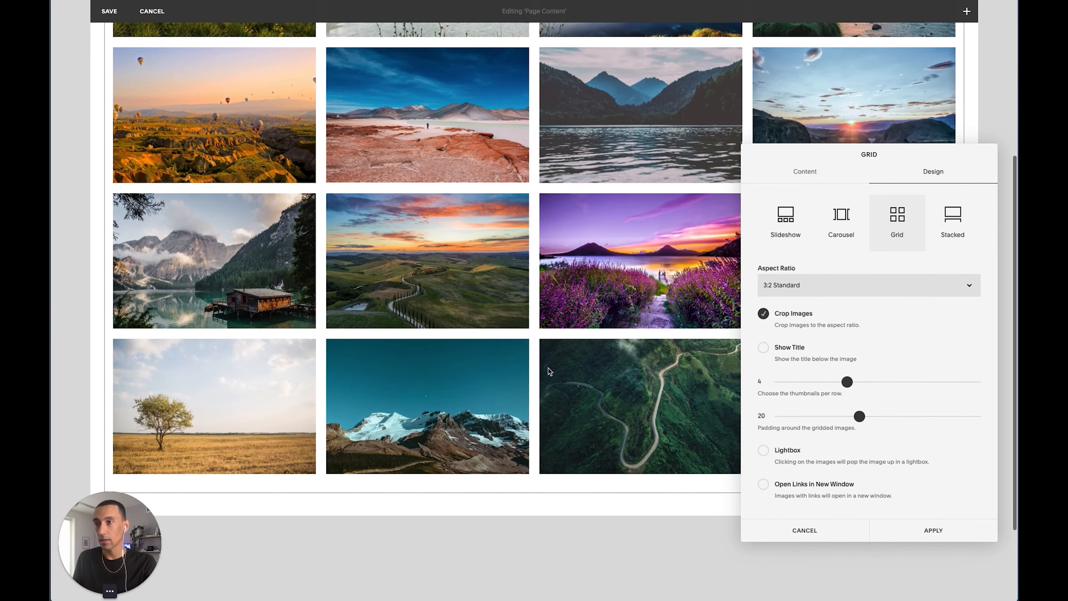
pyautogui.moveTo(848, 382); pyautogui.dragTo(796, 382)
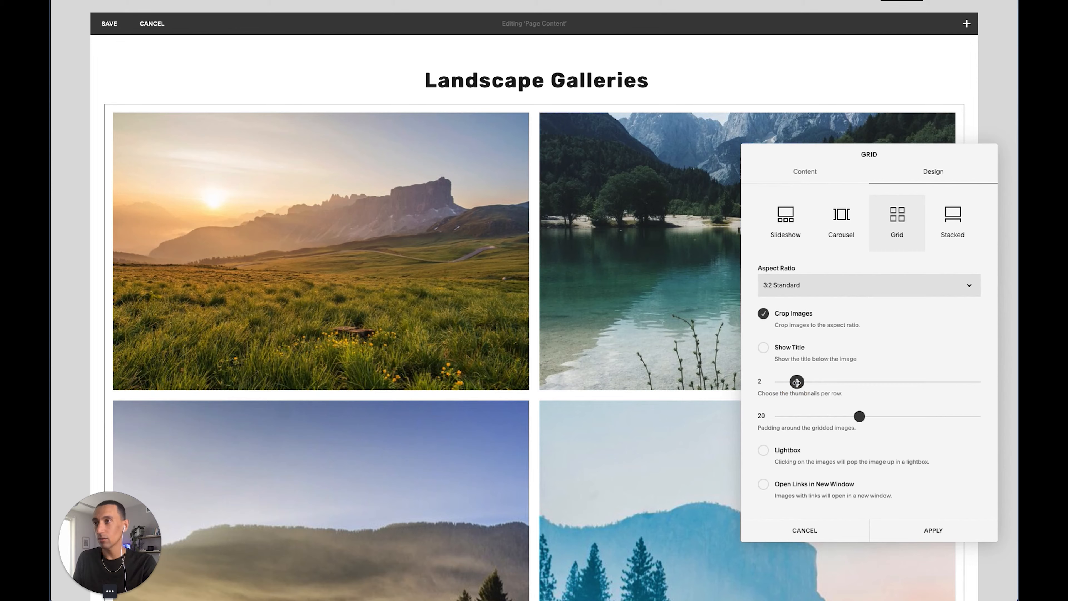
pyautogui.scroll(-10, 520, 412)
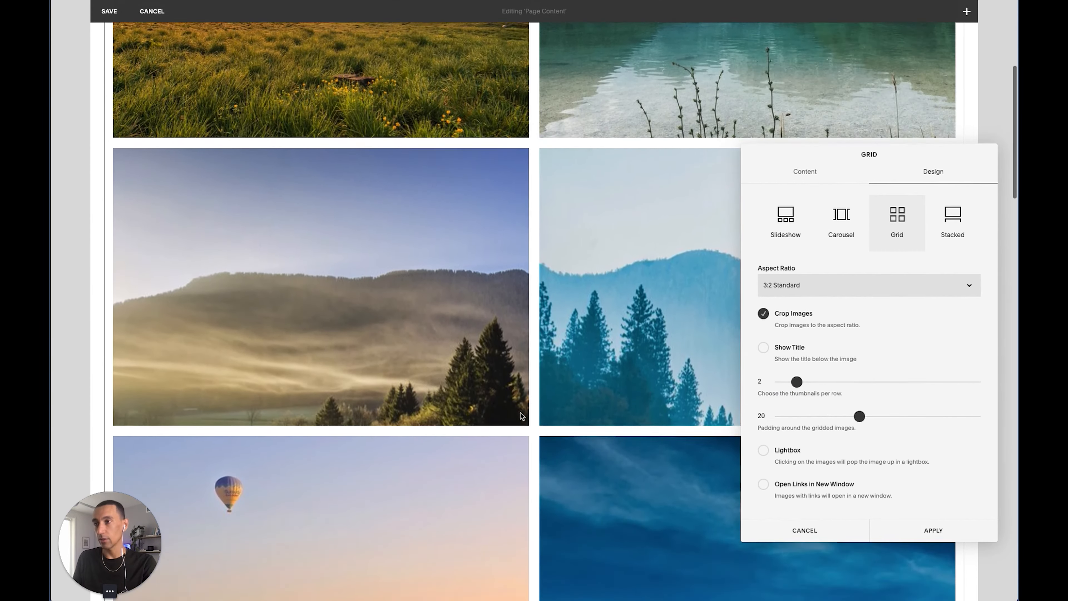
pyautogui.scroll(-8, 521, 412)
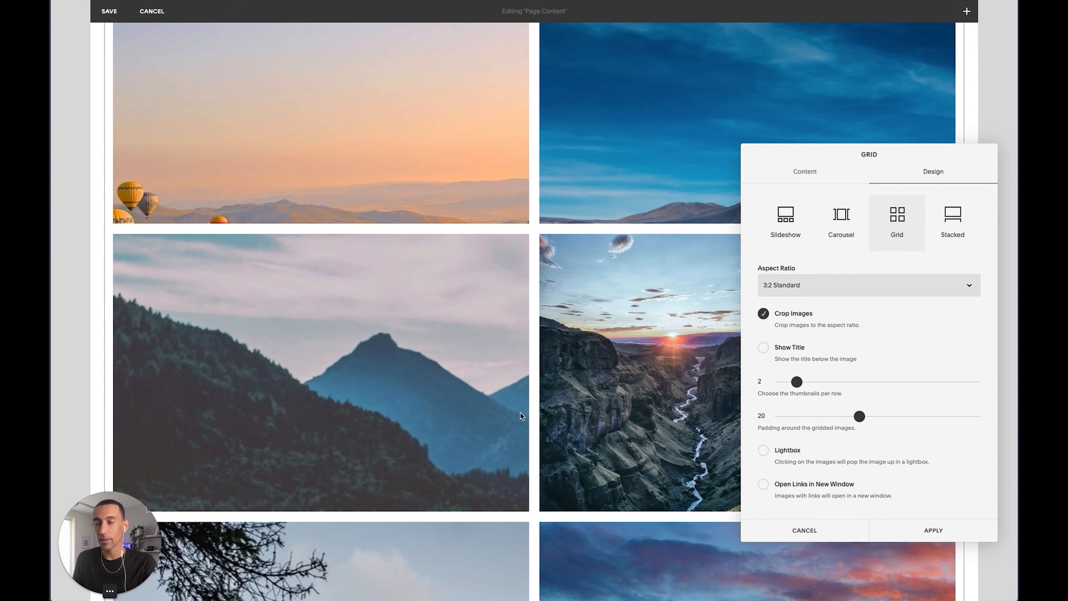
pyautogui.click(930, 531)
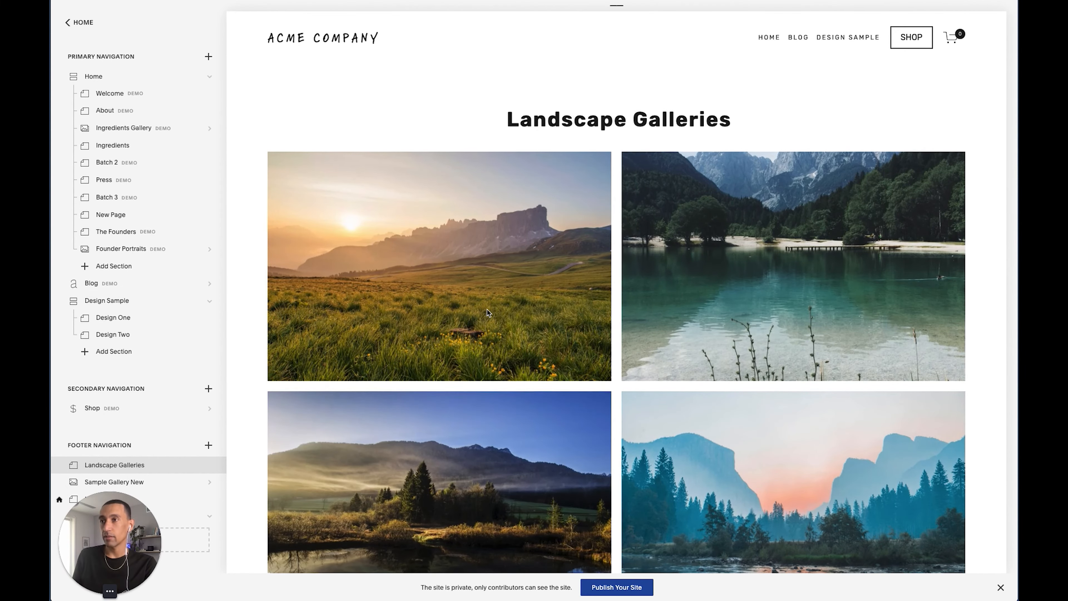
pyautogui.scroll(-3, 486, 310)
pyautogui.scroll(-14, 488, 309)
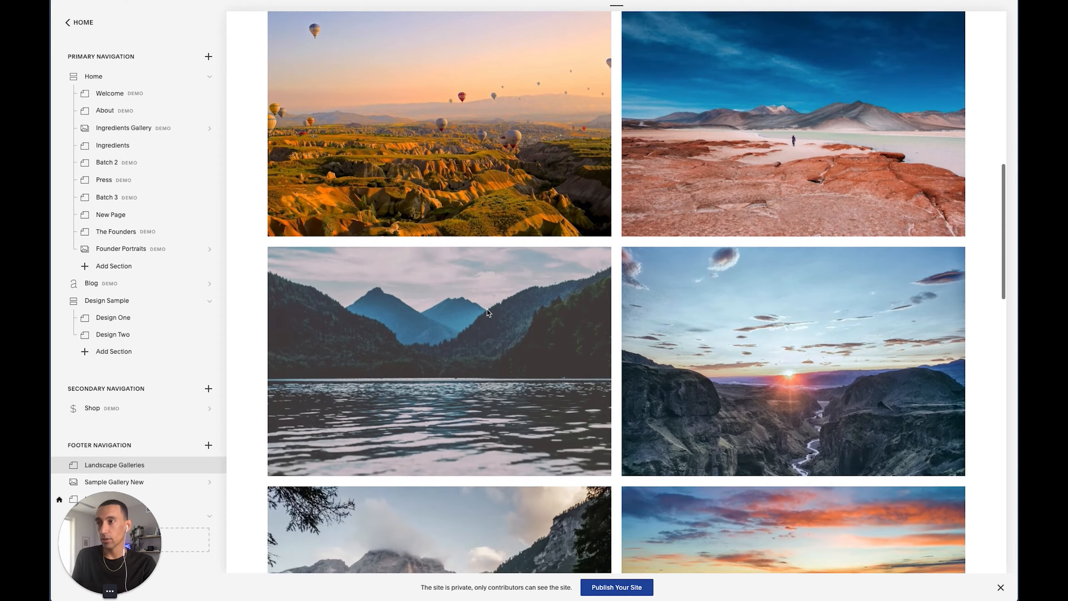
pyautogui.scroll(-8, 487, 309)
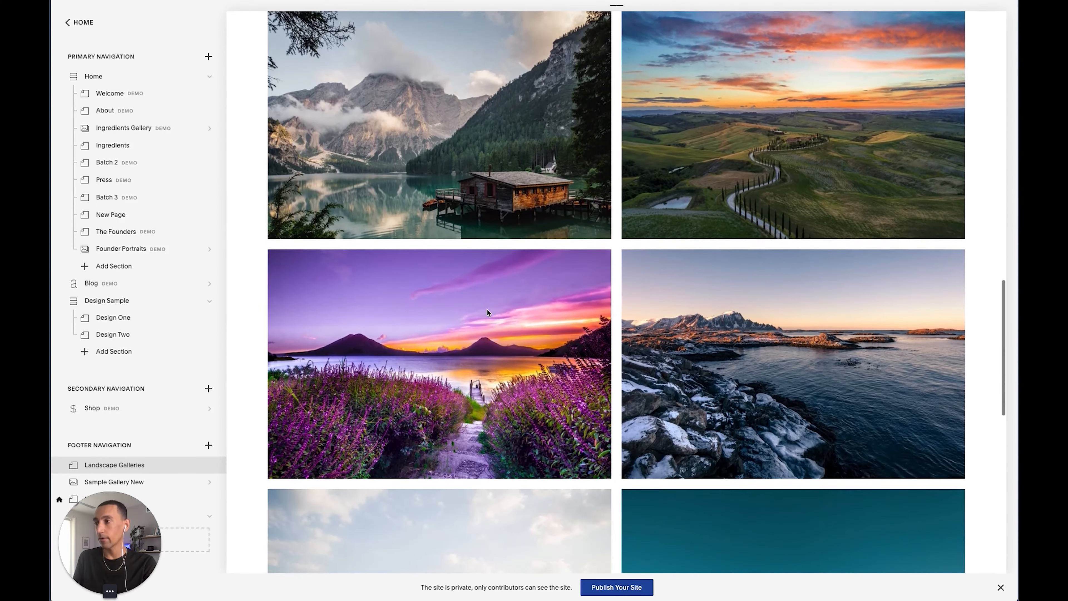
pyautogui.scroll(20, 487, 308)
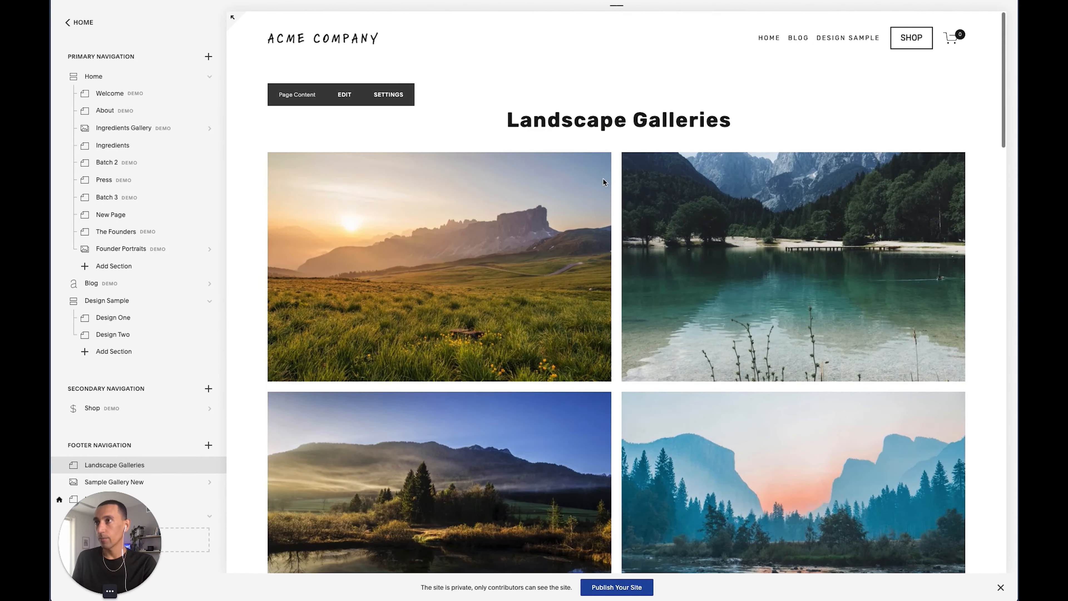
# Reopen the Landscape Galleries grid block's design settings and set padding to 0 and thumbnails per row to 3.
pyautogui.click(586, 126)
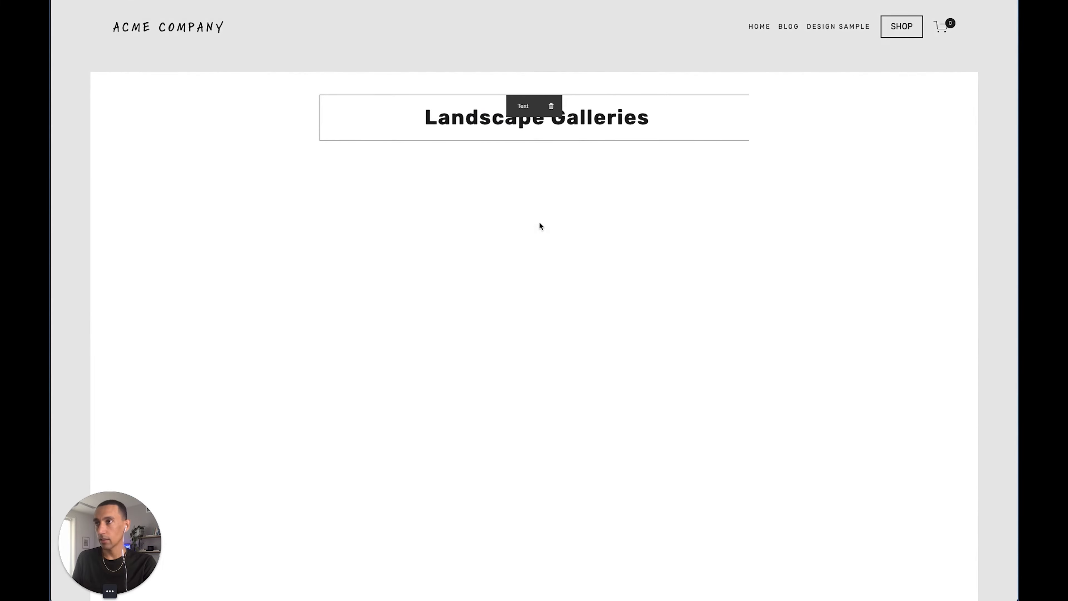
pyautogui.scroll(-3, 624, 190)
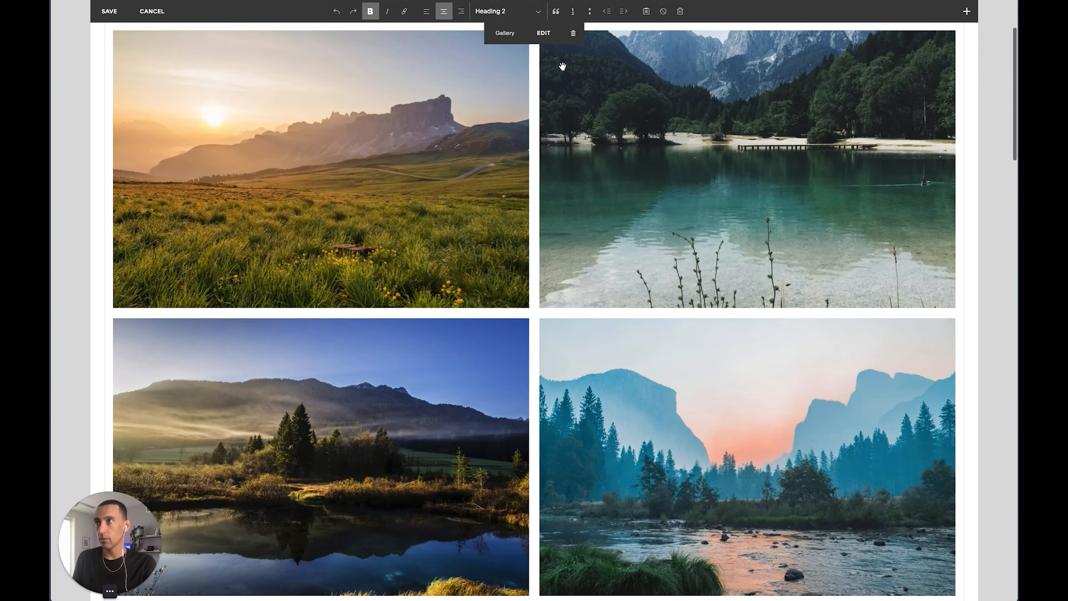
pyautogui.click(546, 35)
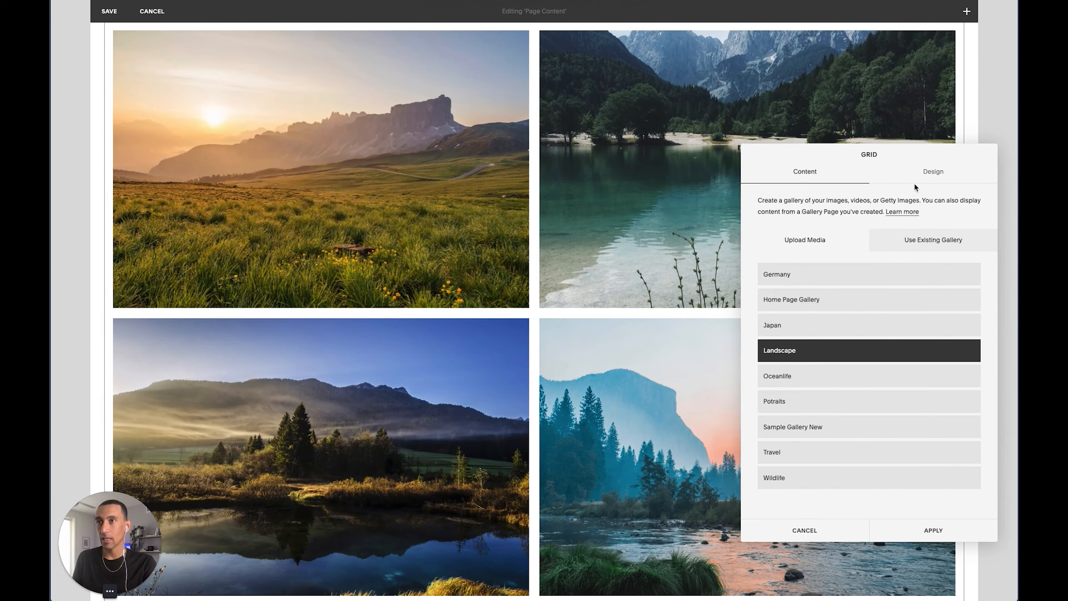
pyautogui.click(933, 172)
pyautogui.moveTo(859, 416); pyautogui.dragTo(786, 416)
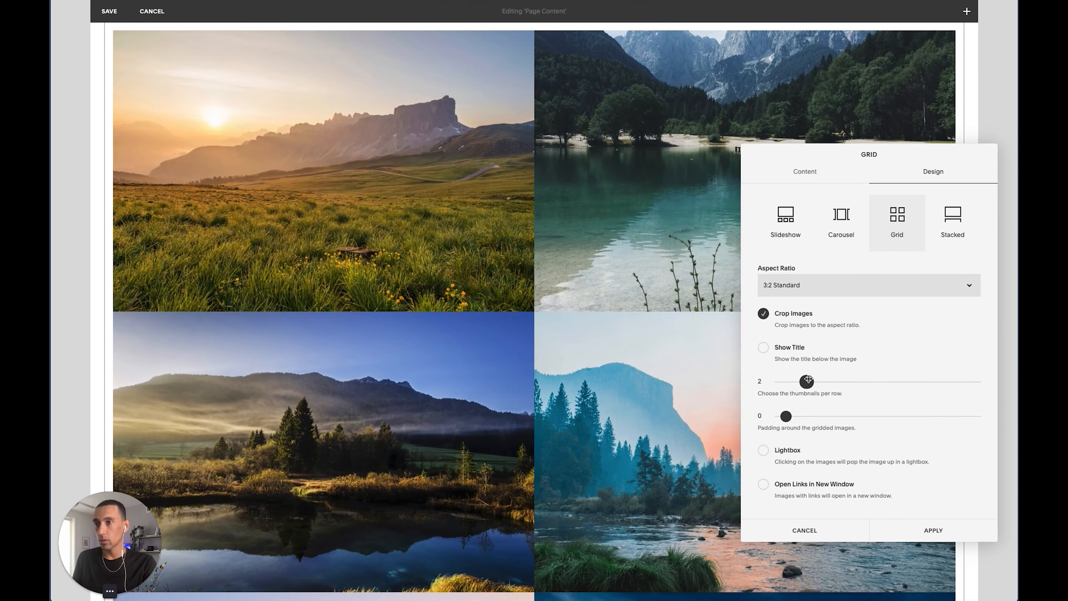
pyautogui.moveTo(808, 380); pyautogui.dragTo(833, 380)
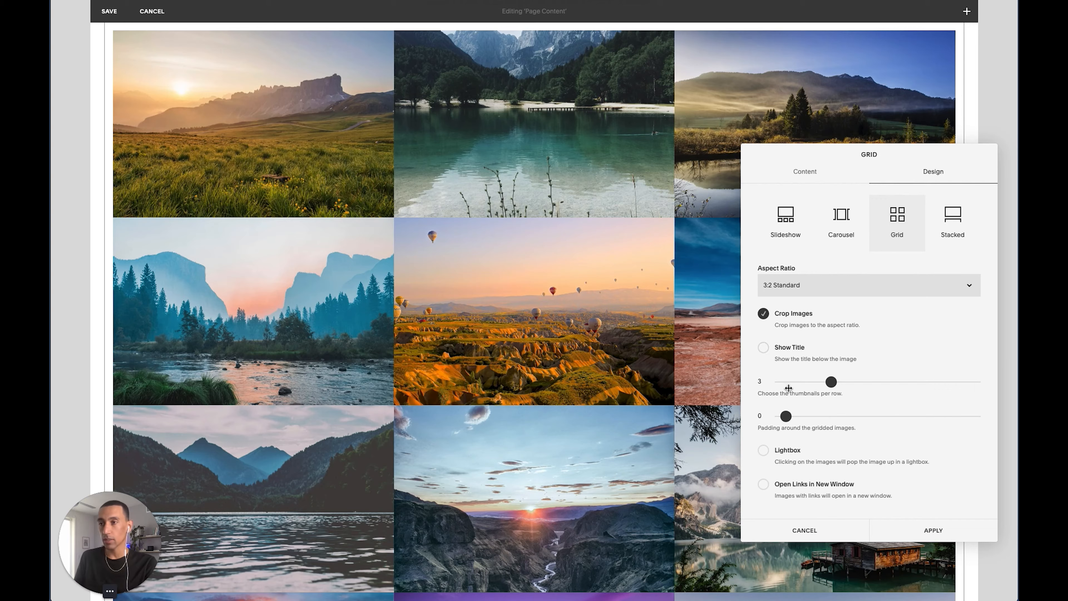
# Try Show Title on the grid block, turn it back off, and apply the design changes.
pyautogui.click(786, 349)
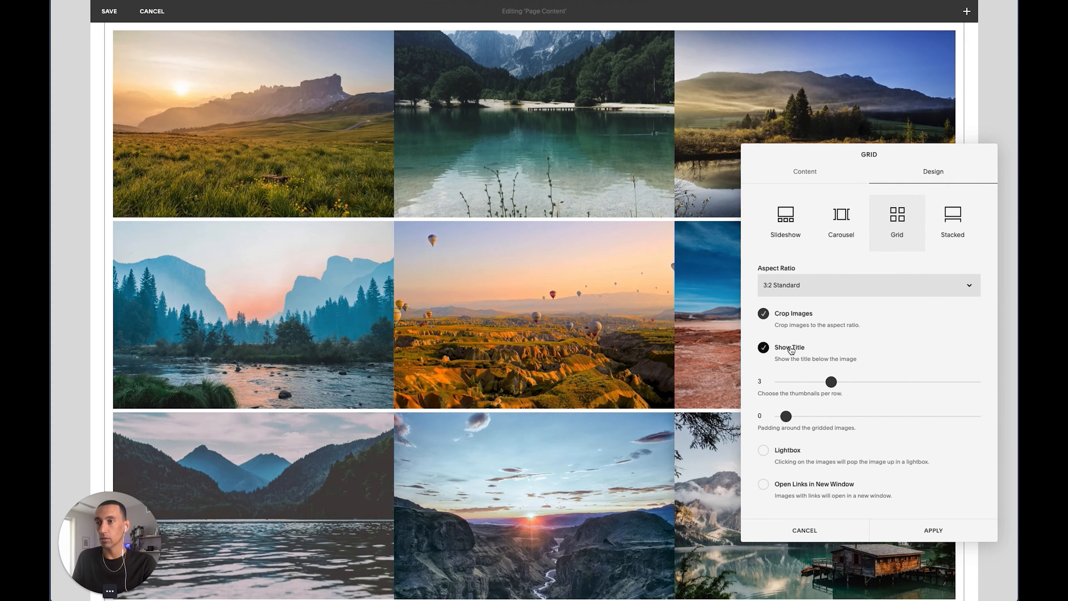
pyautogui.click(790, 350)
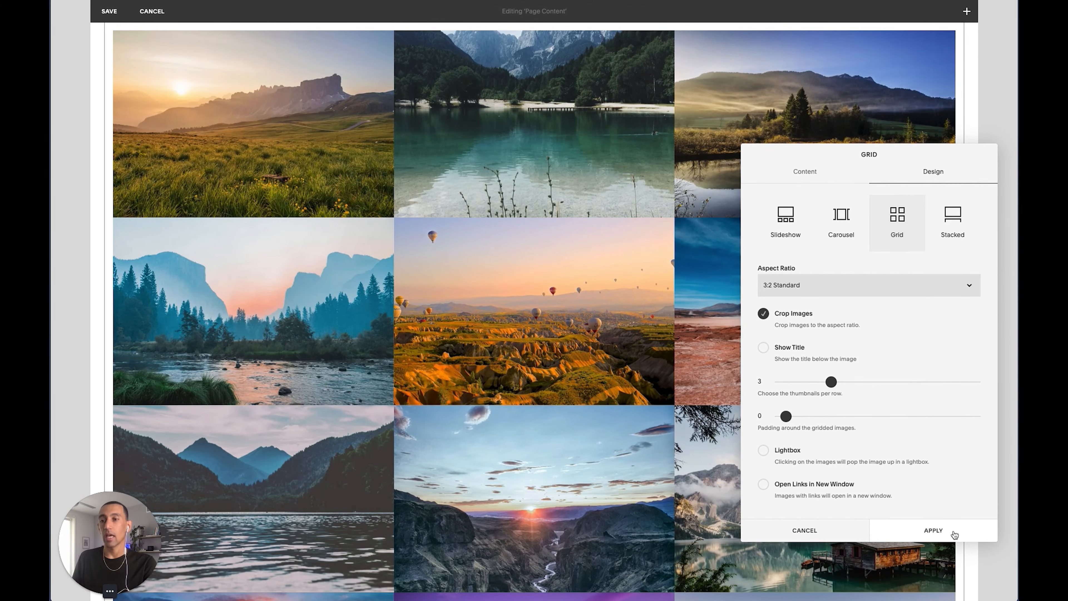
pyautogui.click(934, 531)
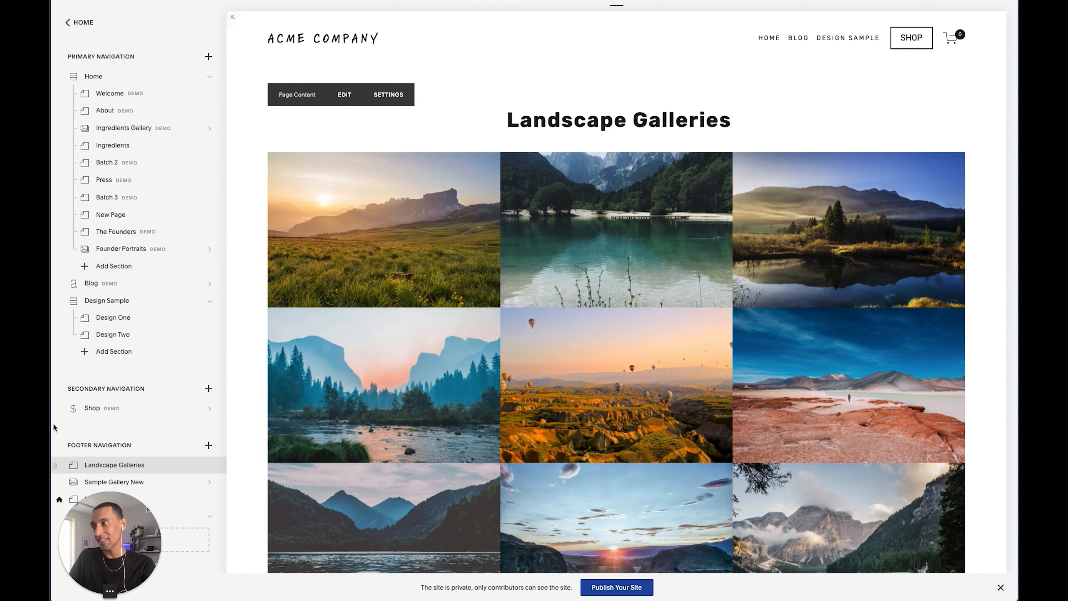
# Give the first image in the Landscape gallery the title "USA Landscapes" and the description "Description goes here".
pyautogui.scroll(-9, 54, 457)
pyautogui.scroll(-1, 88, 419)
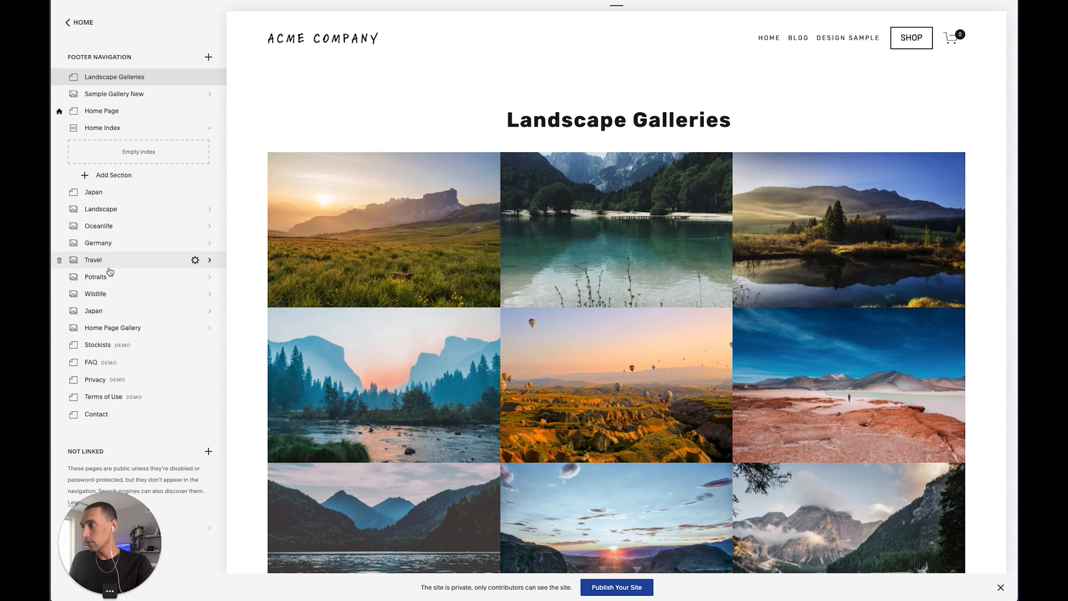
pyautogui.click(110, 211)
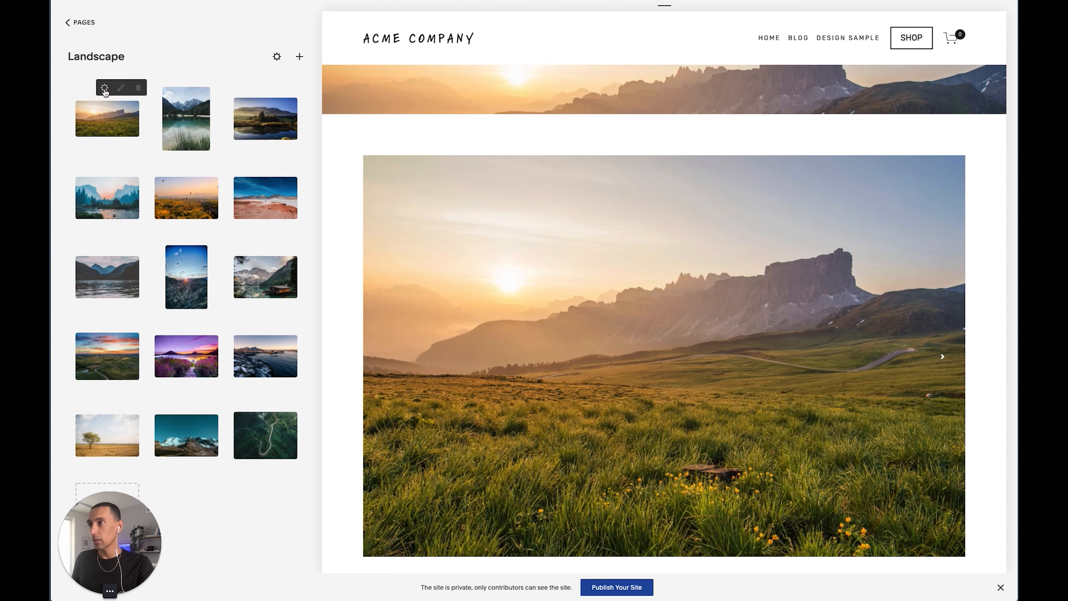
pyautogui.click(120, 89)
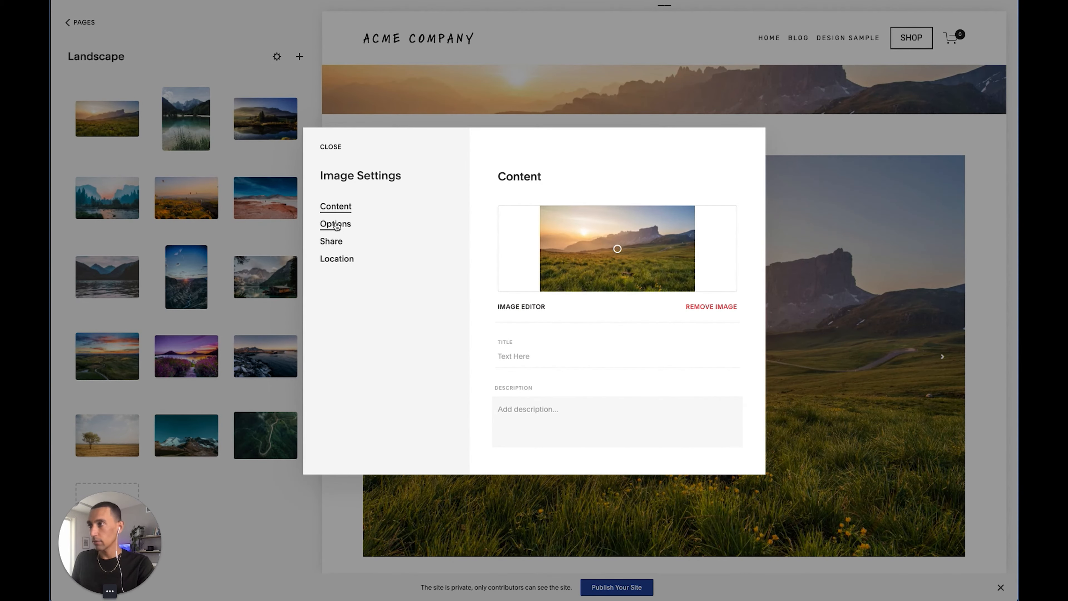
pyautogui.click(519, 356)
pyautogui.write('USA Landscapes')
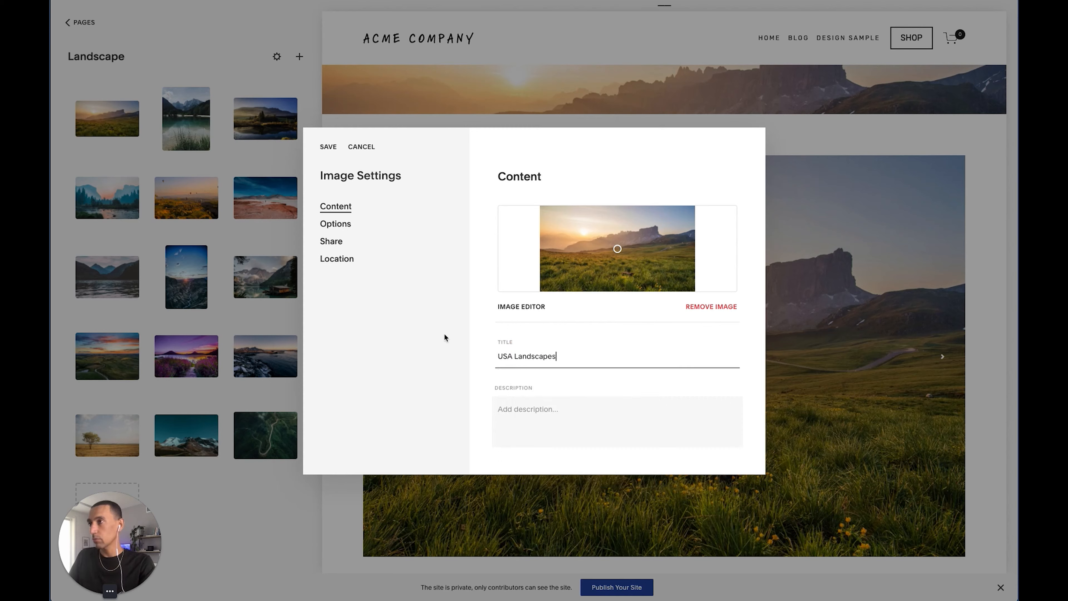
pyautogui.click(539, 407)
pyautogui.write('Description goes here')
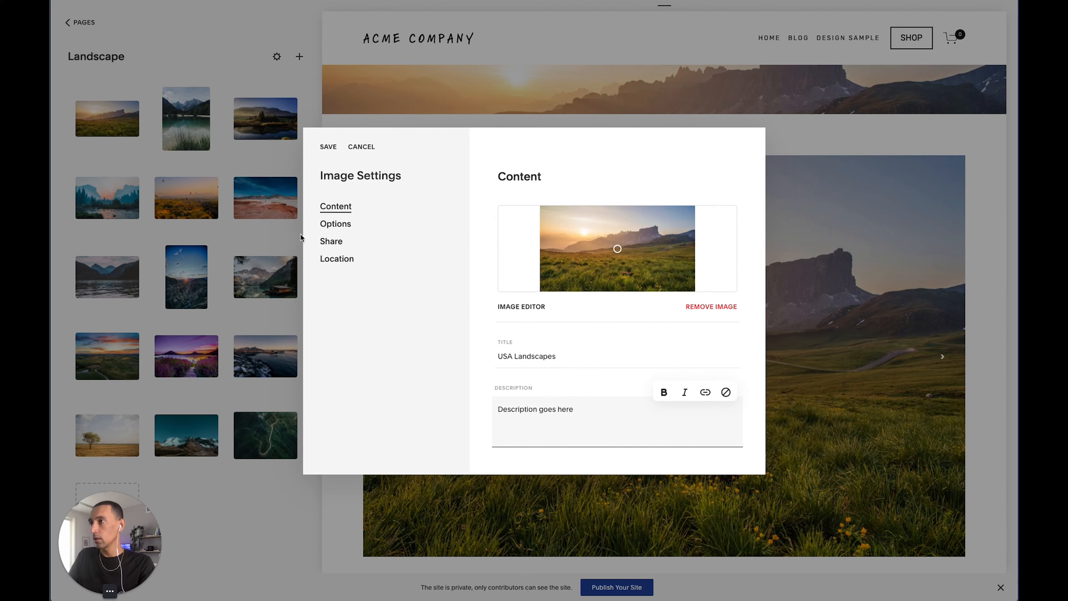
# Set the first Landscape image's clickthrough URL to /oceanlife and save the image settings.
pyautogui.click(322, 224)
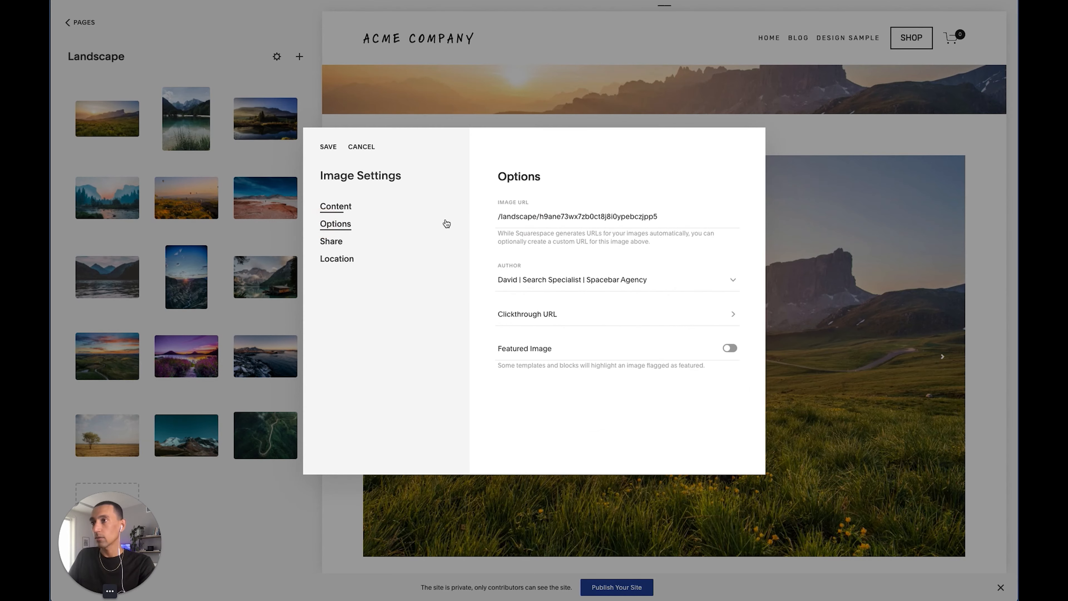
pyautogui.click(547, 314)
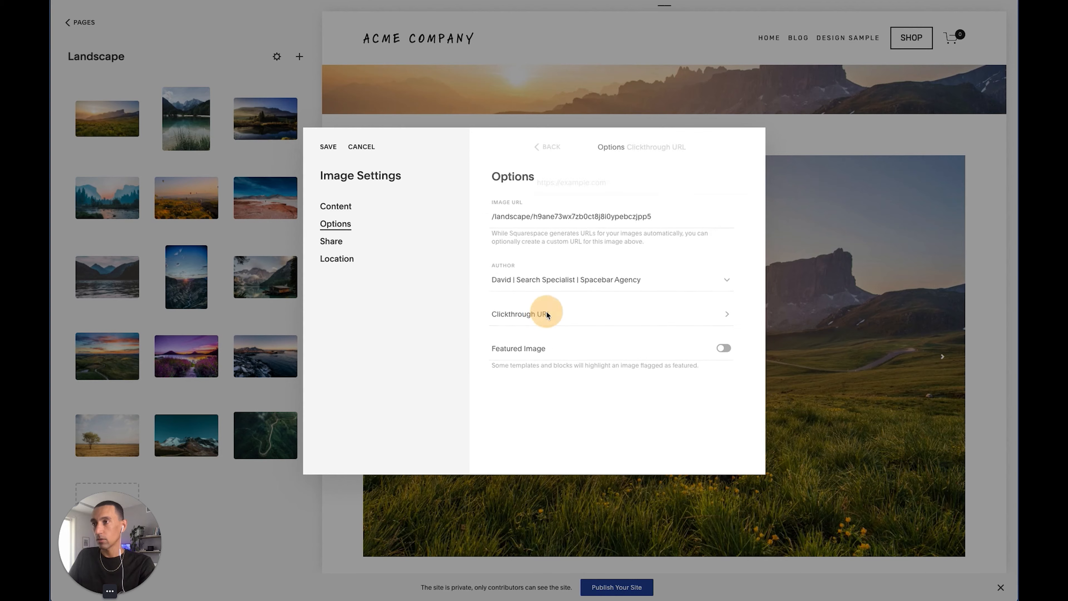
pyautogui.click(552, 184)
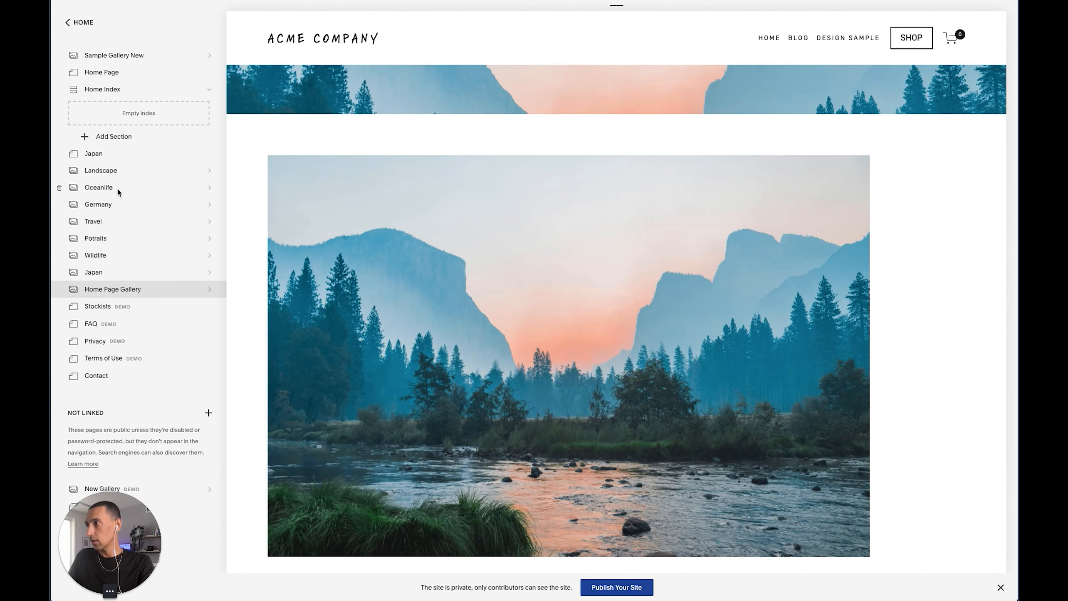
pyautogui.click(120, 192)
pyautogui.doubleClick(522, 327)
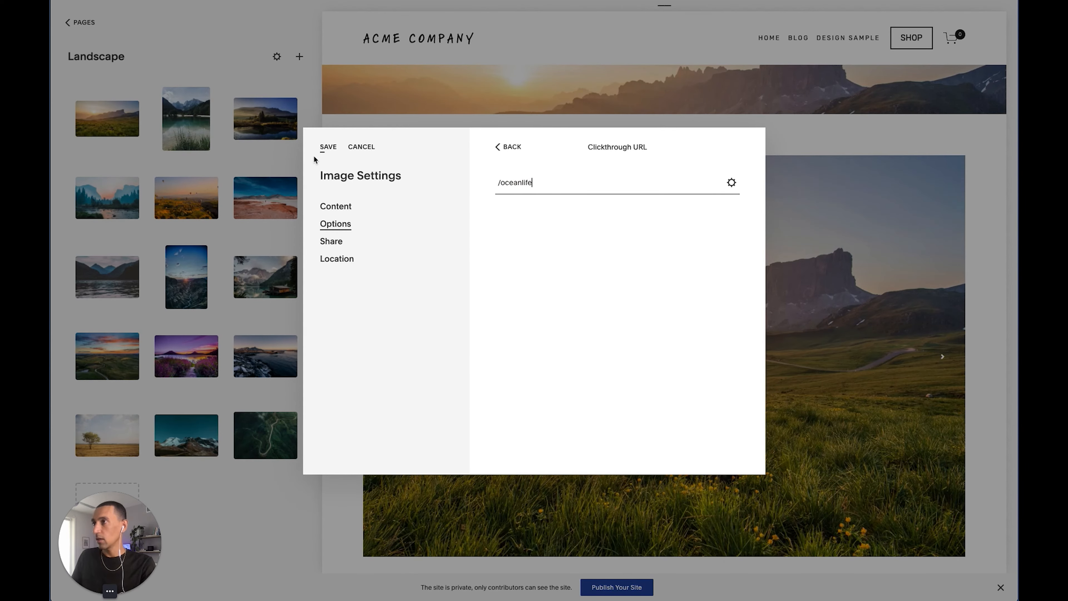
pyautogui.click(328, 147)
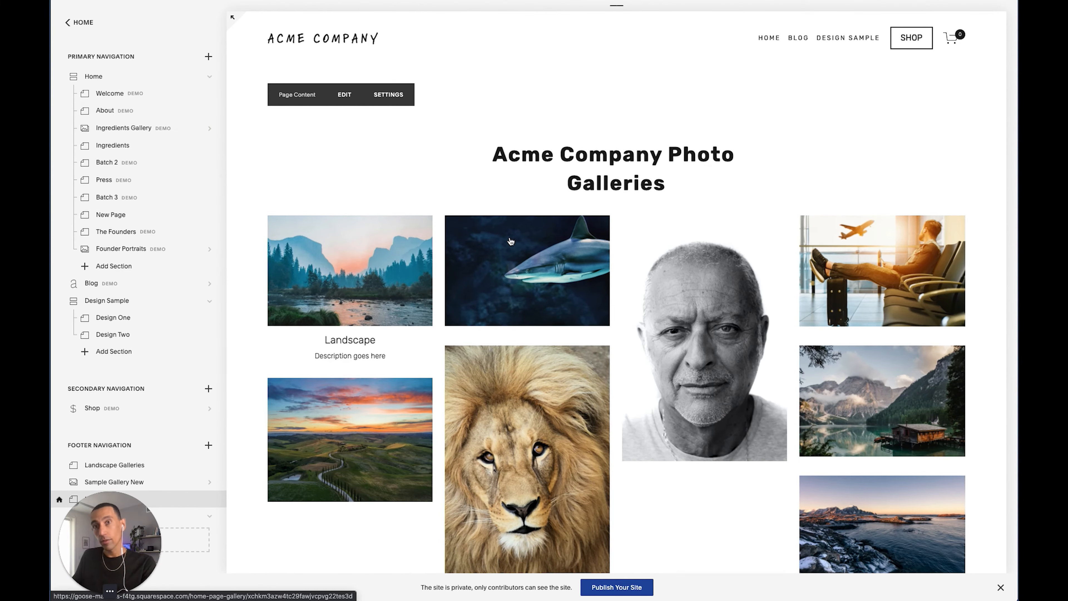
# Test the links from the Home Page's Landscape image through the first grid photo to the Oceanlife gallery, and browse its slides.
pyautogui.click(375, 288)
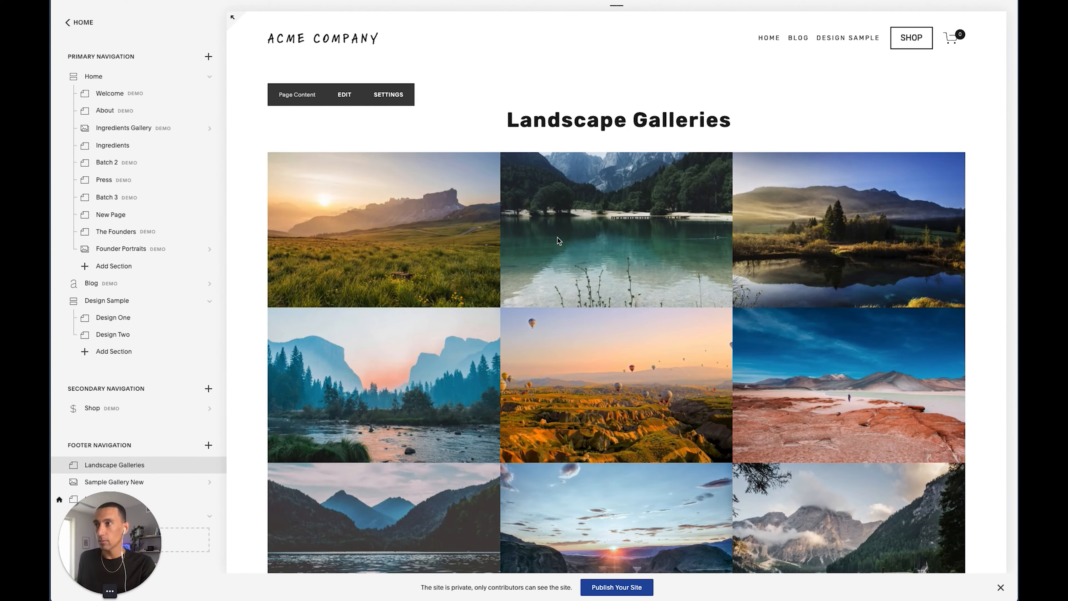
pyautogui.click(412, 217)
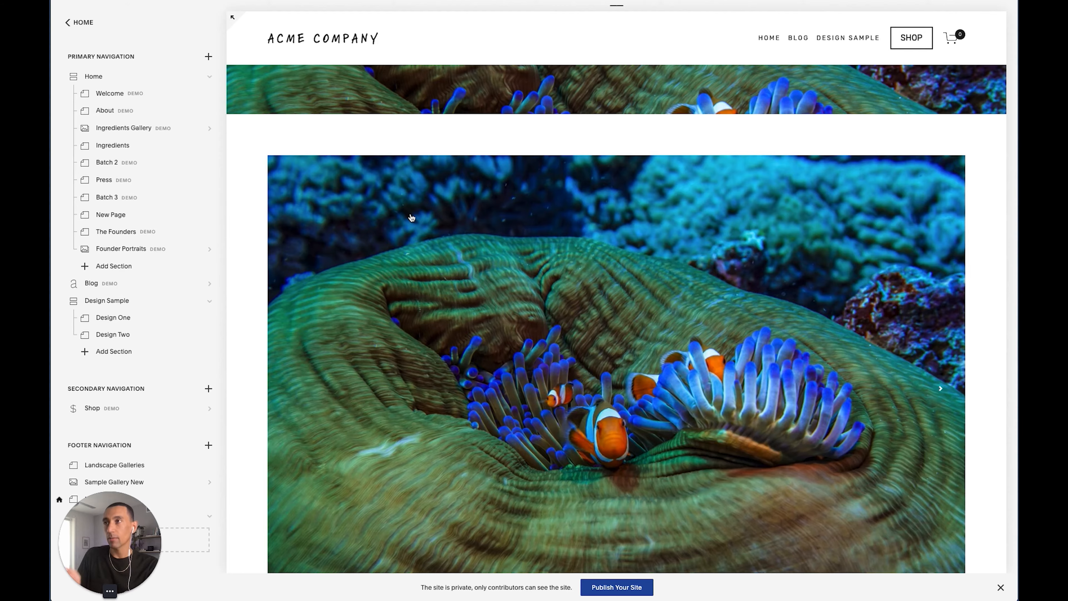
pyautogui.scroll(-2, 639, 184)
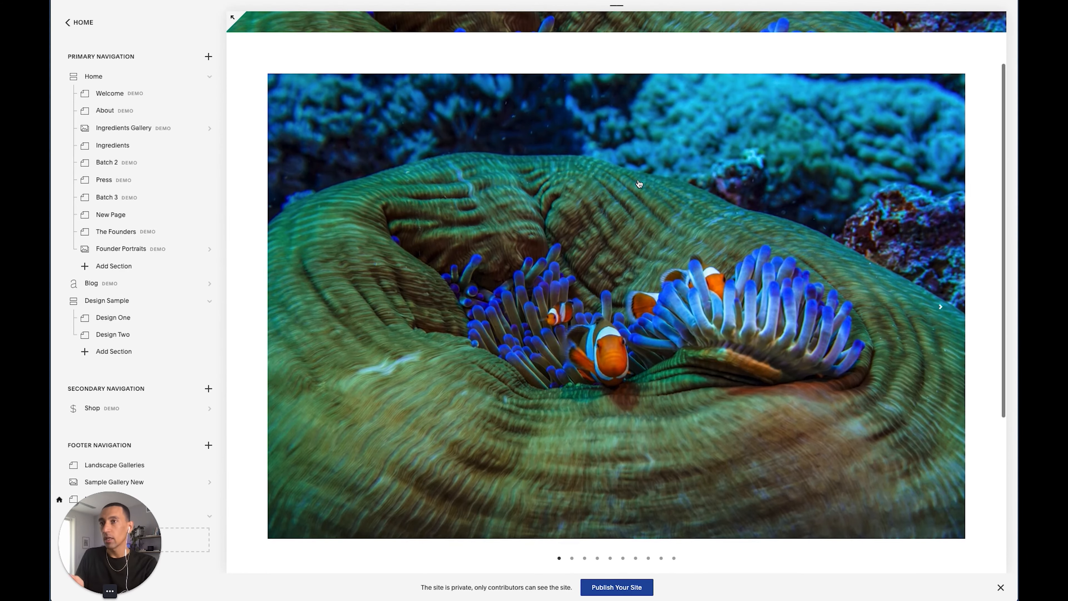
pyautogui.click(941, 308)
pyautogui.click(941, 309)
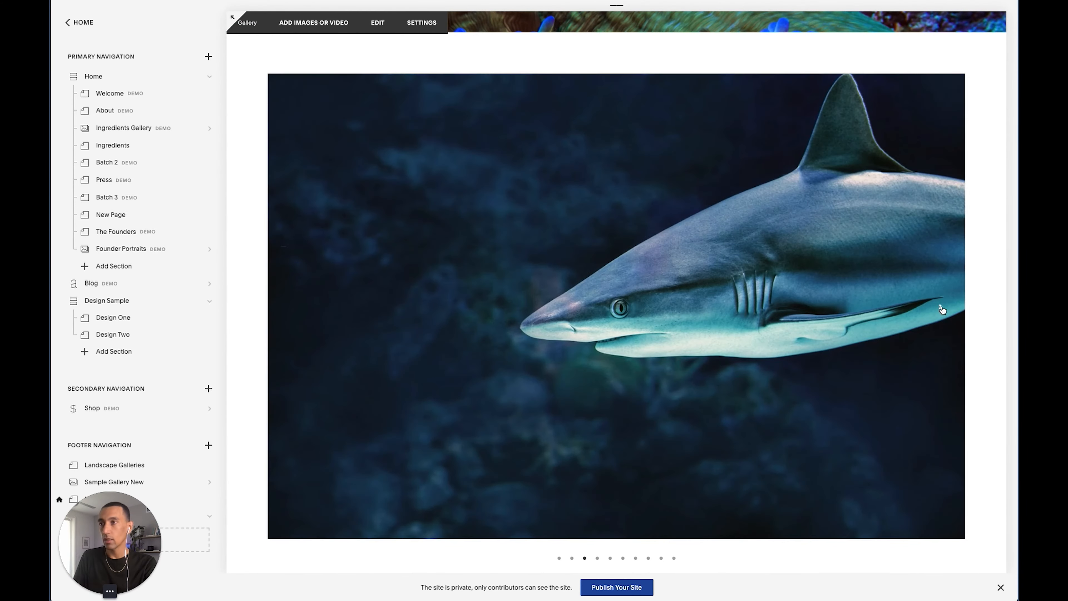
pyautogui.click(941, 309)
pyautogui.click(941, 309)
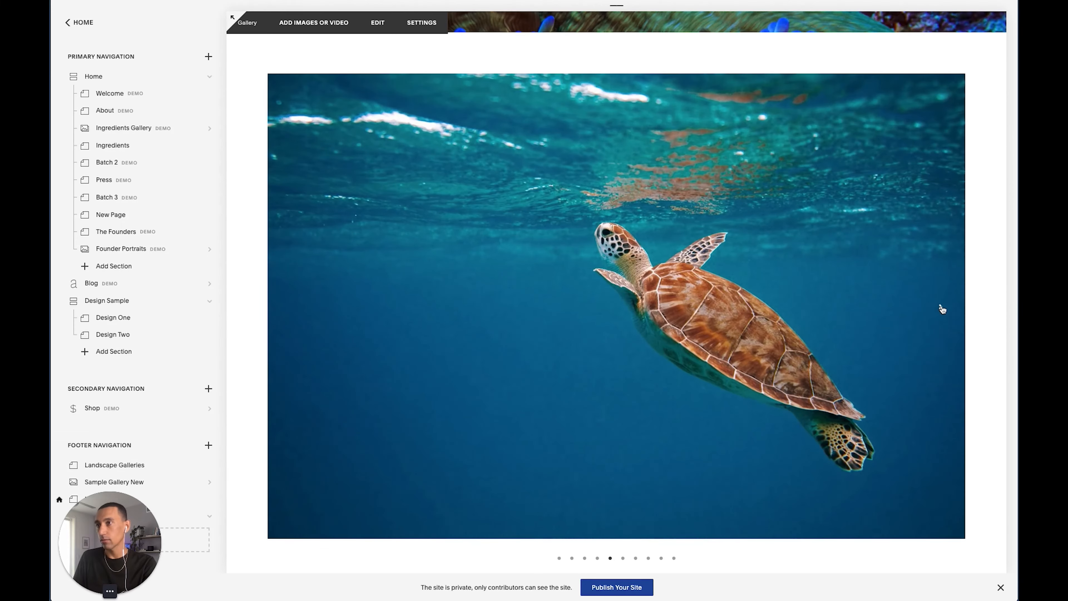
# Remove the banner/thumbnail image from the Oceanlife gallery's media settings and save.
pyautogui.scroll(2, 851, 310)
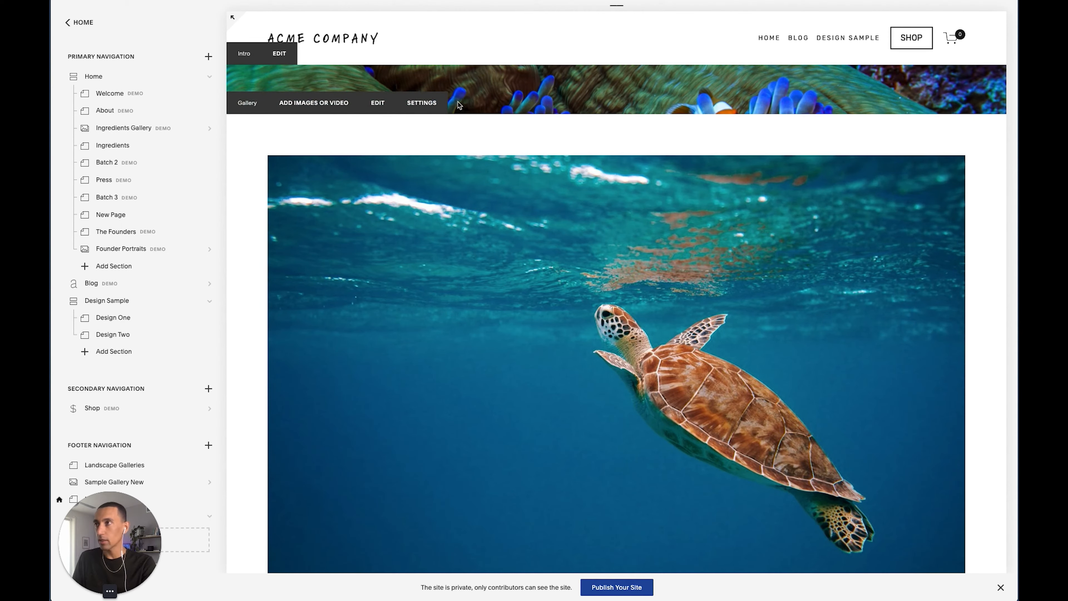
pyautogui.click(422, 103)
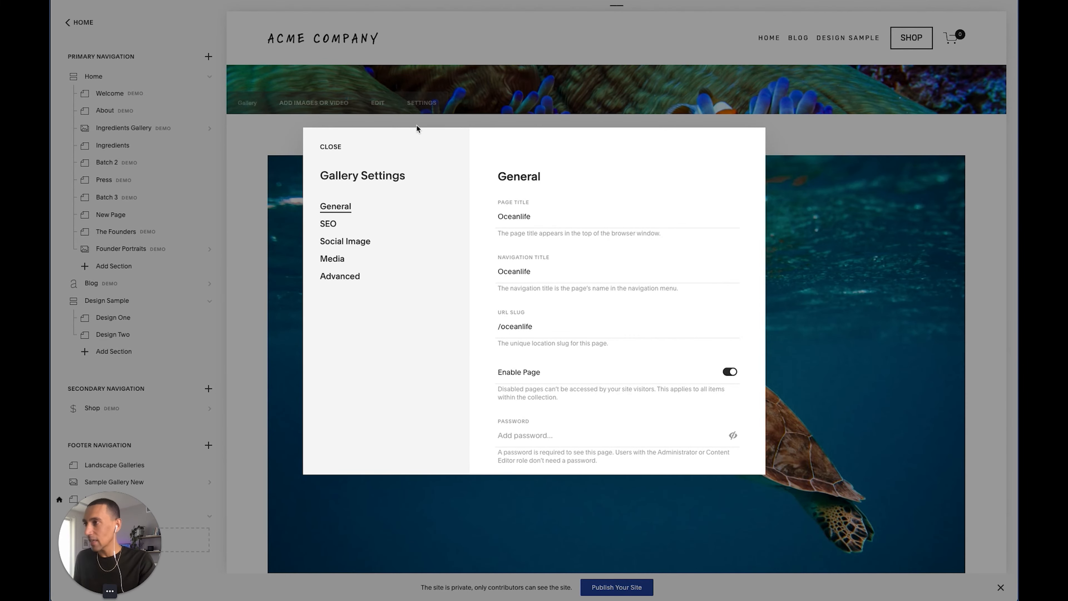
pyautogui.click(332, 259)
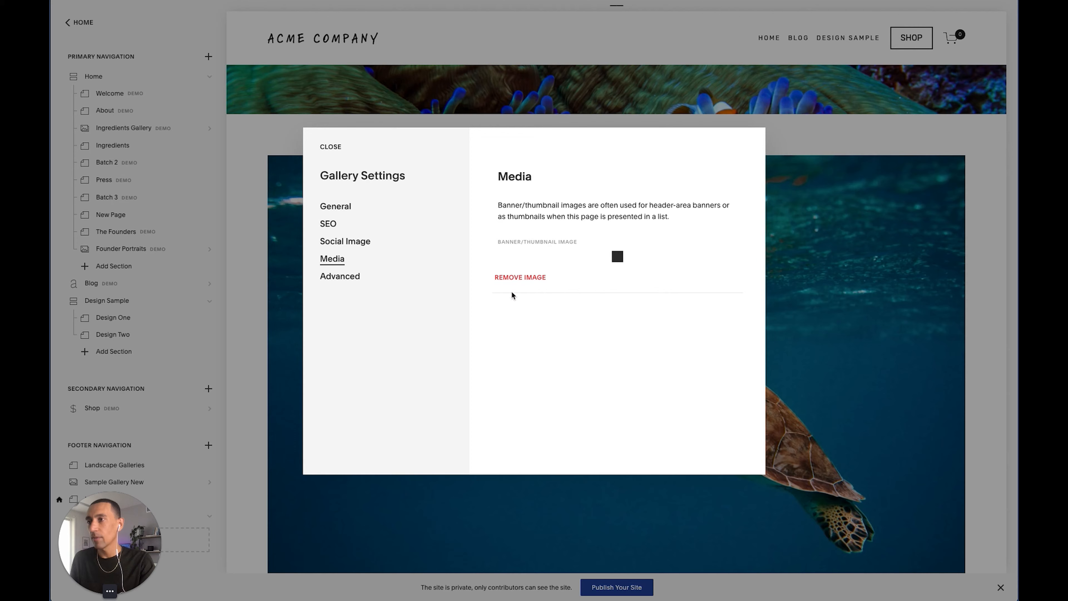
pyautogui.click(518, 277)
pyautogui.click(328, 147)
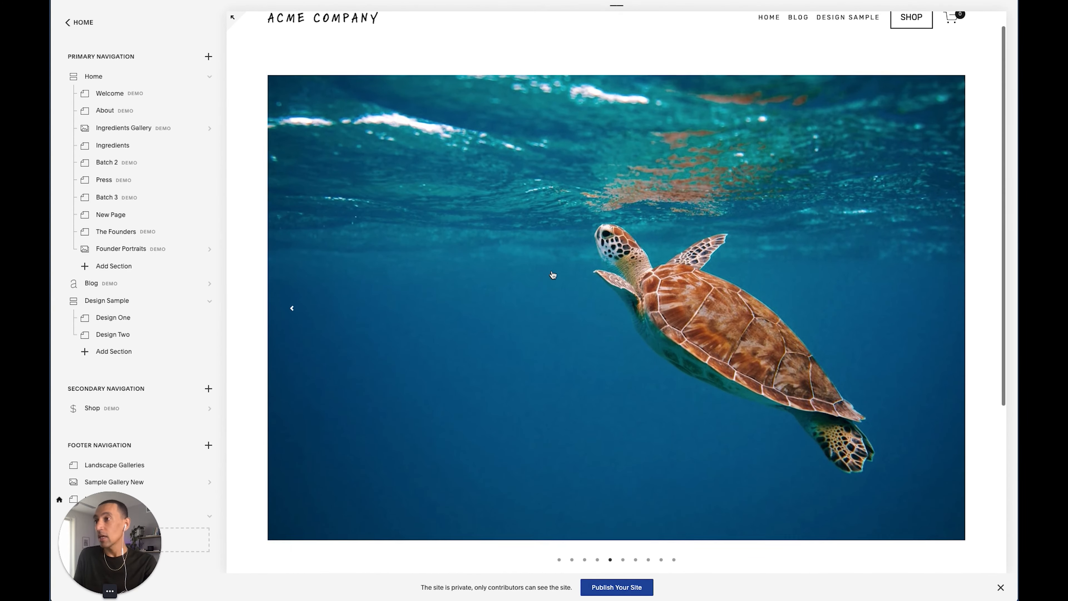
# Open the site styles for the Oceanlife gallery and change the Gallery Design to Grid.
pyautogui.scroll(-7, 155, 397)
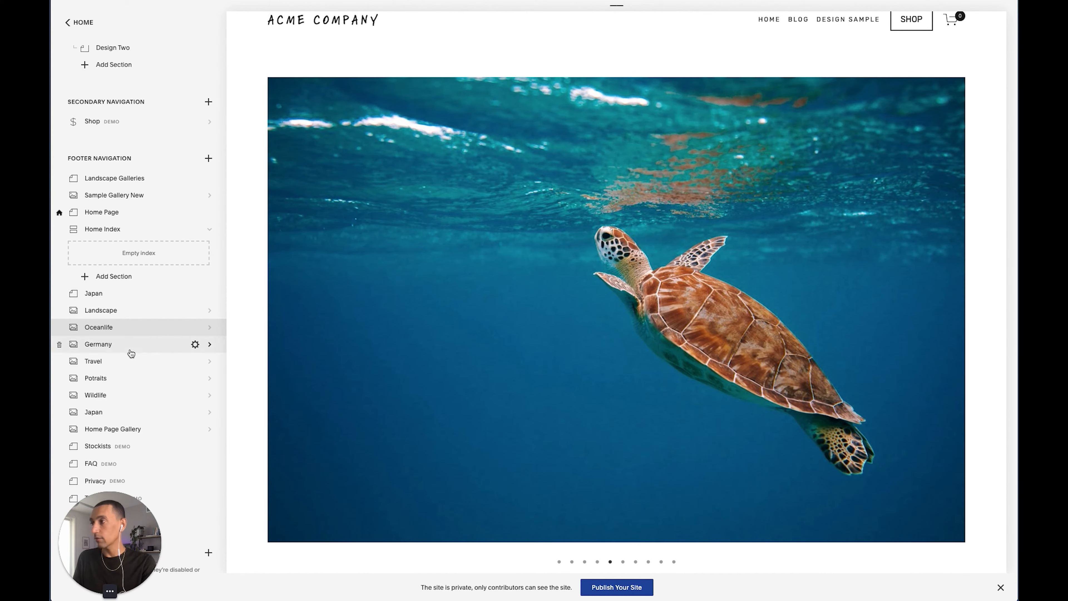
pyautogui.scroll(-3, 487, 378)
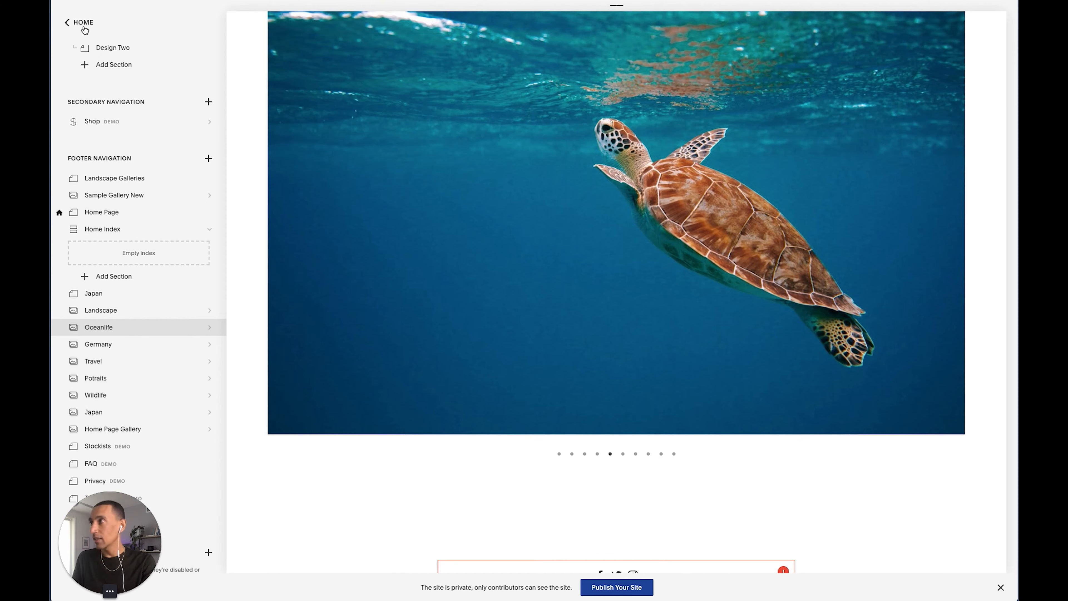
pyautogui.click(79, 23)
pyautogui.click(91, 204)
pyautogui.click(88, 122)
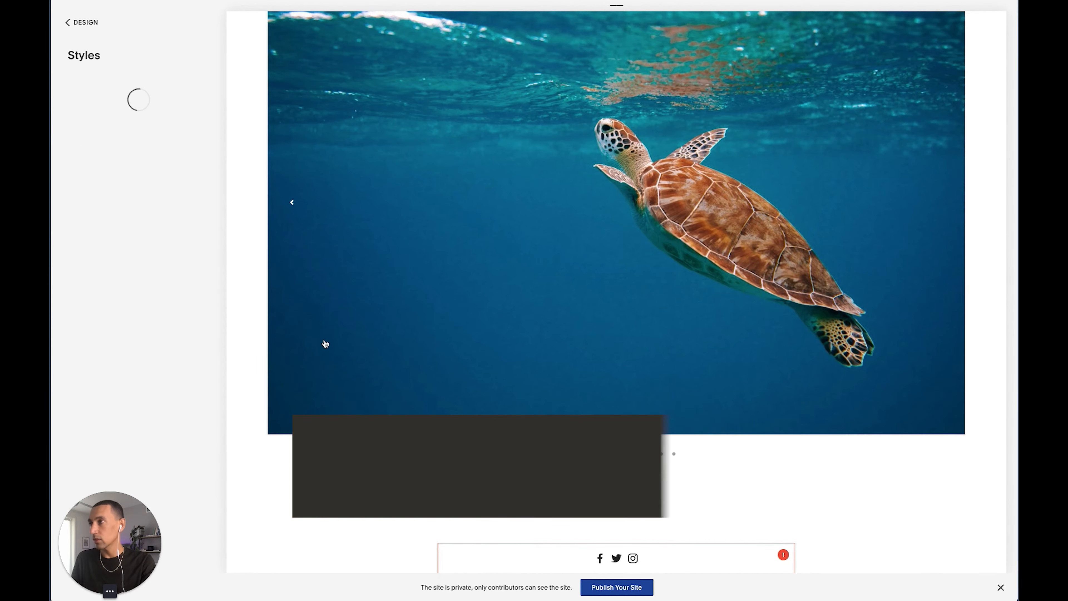
pyautogui.scroll(3, 401, 226)
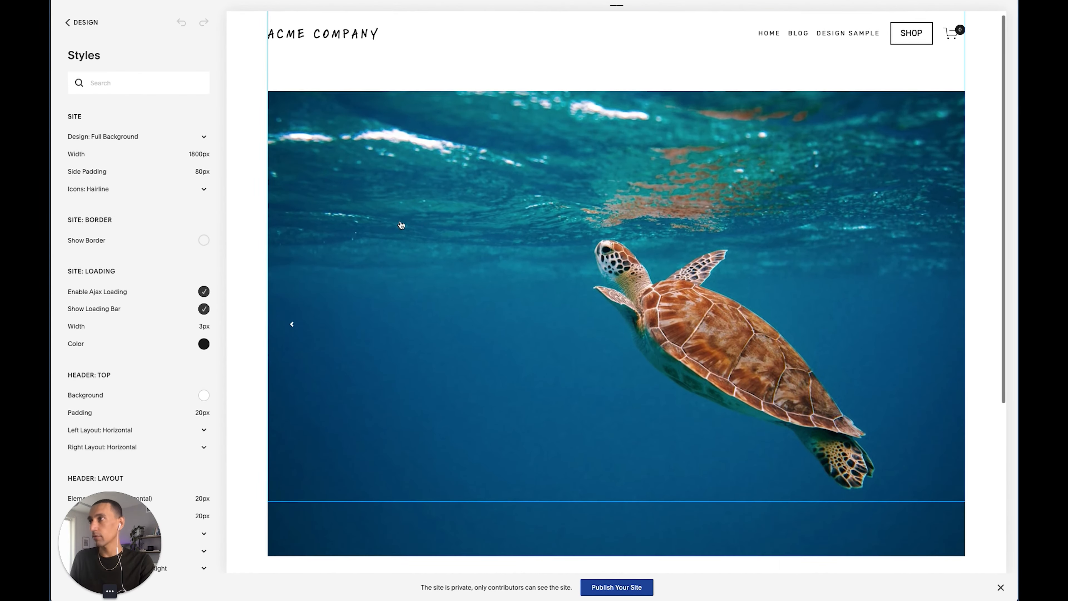
pyautogui.scroll(-3, 331, 347)
pyautogui.scroll(-1, 334, 384)
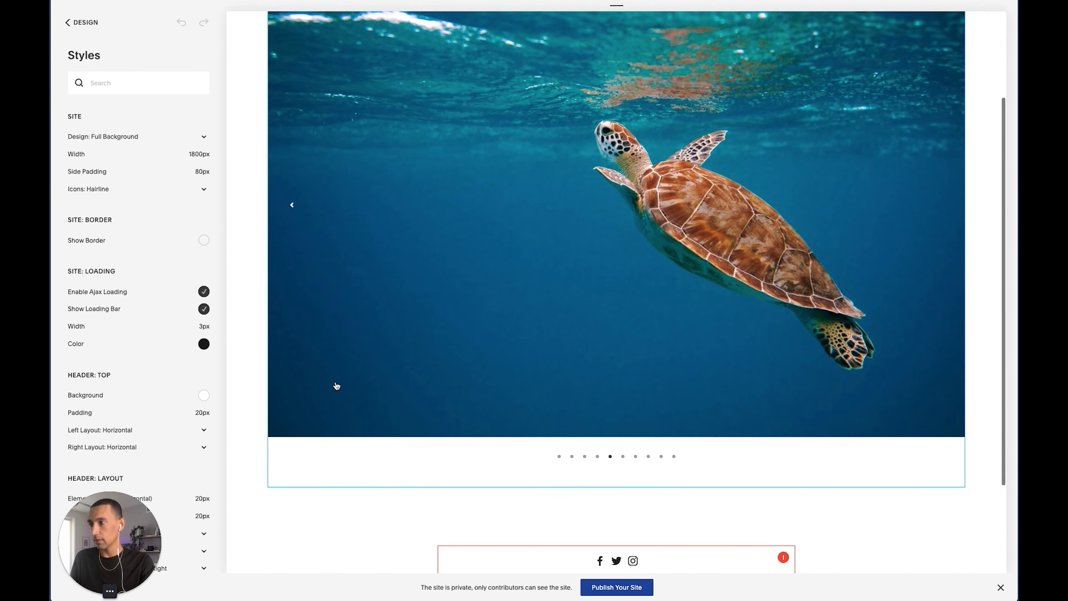
pyautogui.click(405, 307)
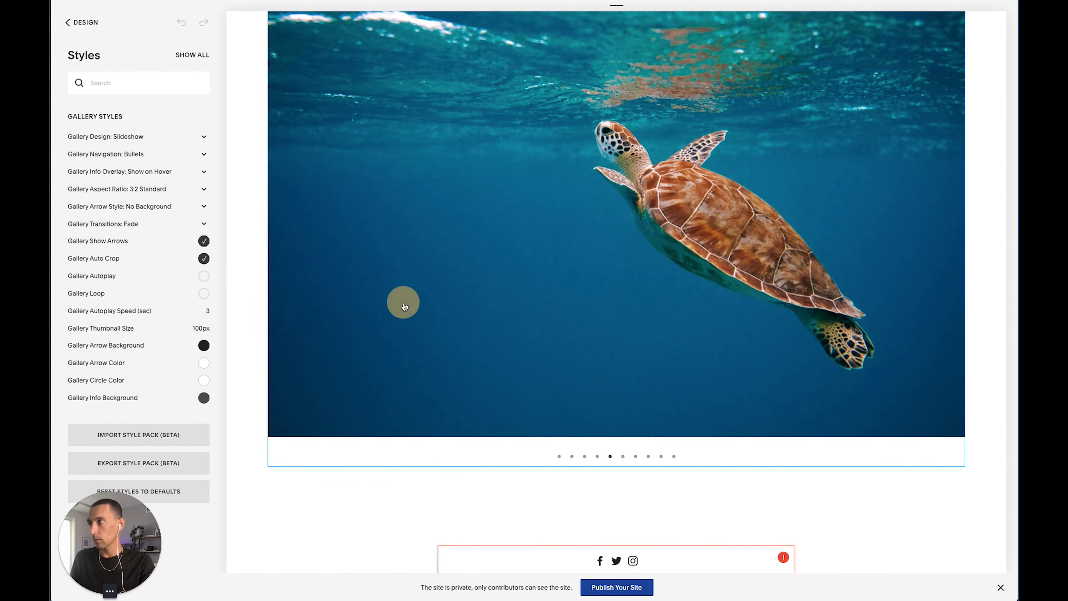
pyautogui.click(123, 138)
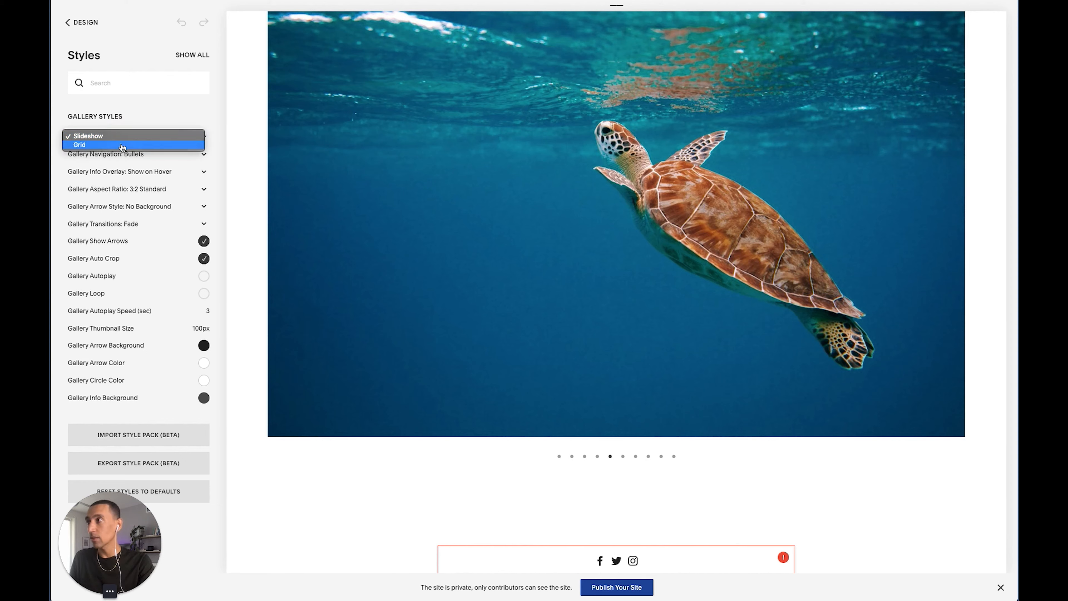
pyautogui.click(122, 141)
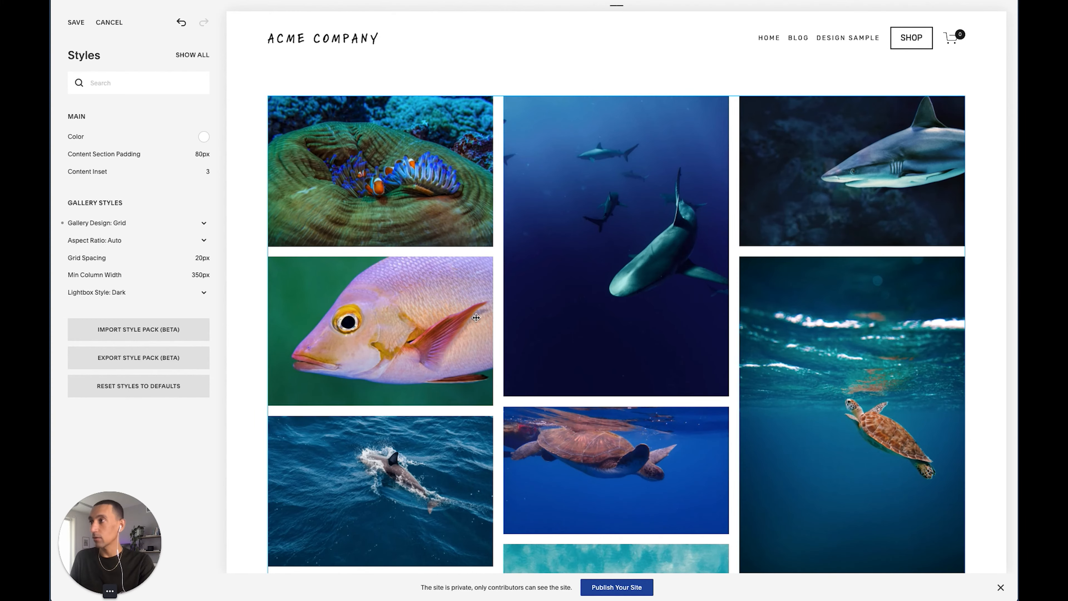
pyautogui.scroll(-5, 475, 318)
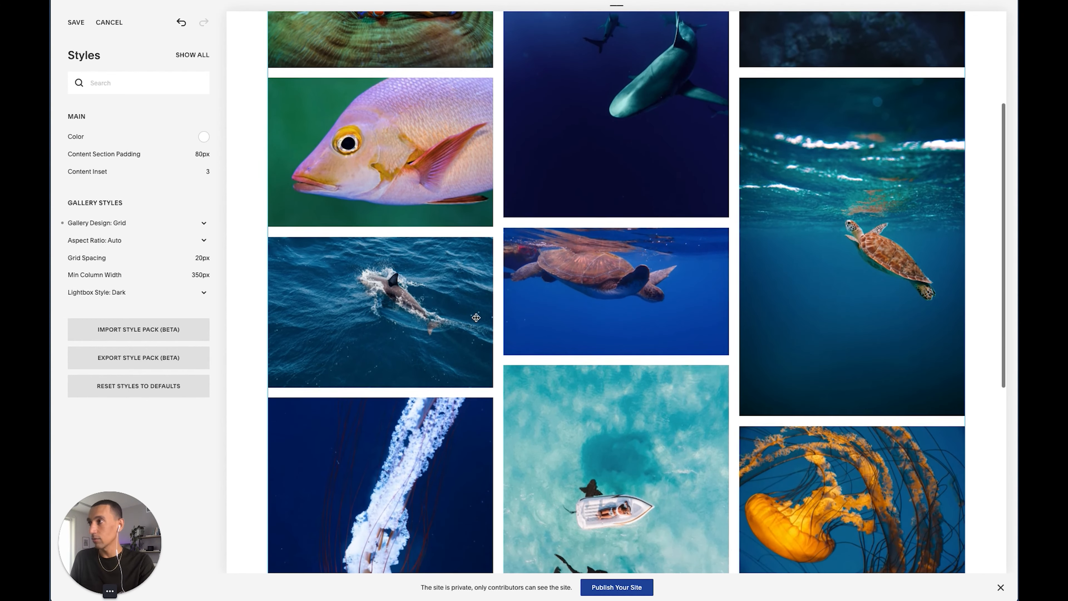
# Set the gallery's Grid Spacing to 40px.
pyautogui.click(197, 258)
pyautogui.write('4')
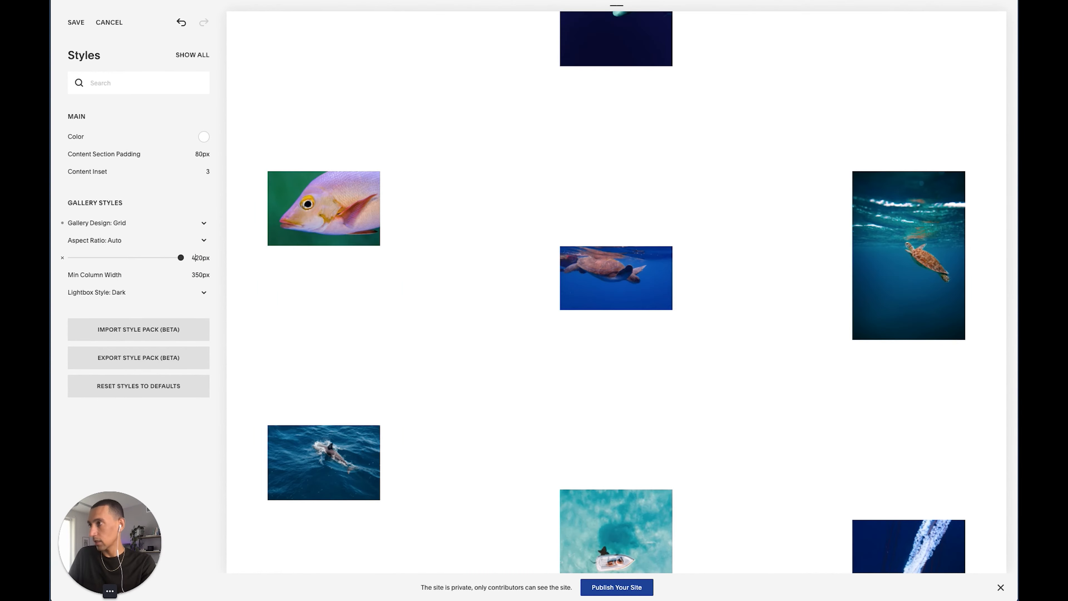
pyautogui.press('BackSpace')
pyautogui.press('Delete')
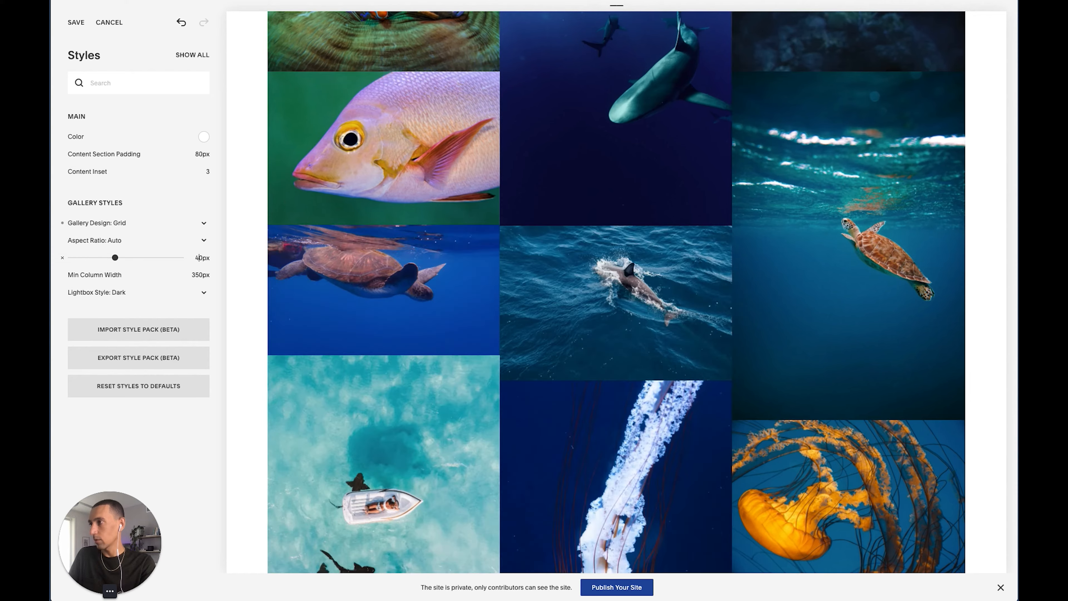
pyautogui.write('4')
# Try minimum column widths of 320px and 390px for the gallery grid, and settle on 400px.
pyautogui.click(199, 275)
pyautogui.press('BackSpace')
pyautogui.write('2')
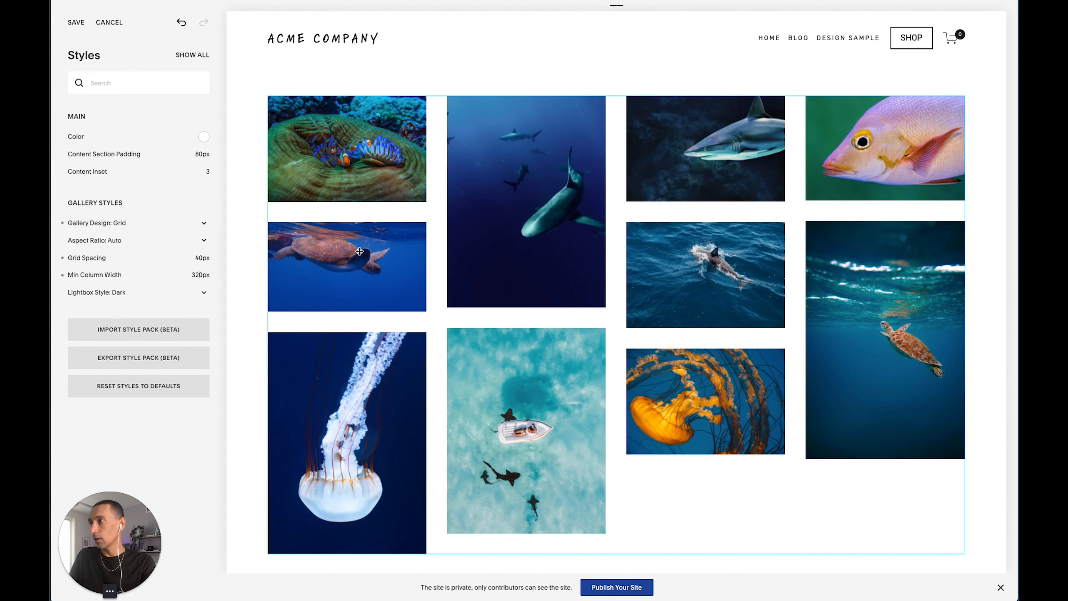
pyautogui.press('BackSpace')
pyautogui.write('9')
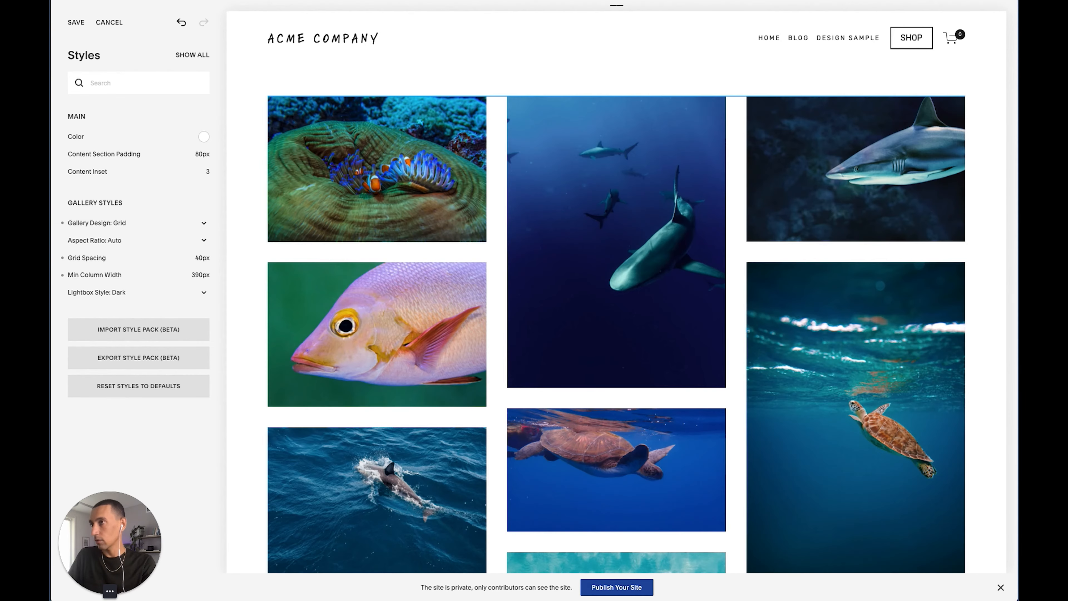
pyautogui.press('BackSpace')
pyautogui.press('BackSpace')
pyautogui.write('40')
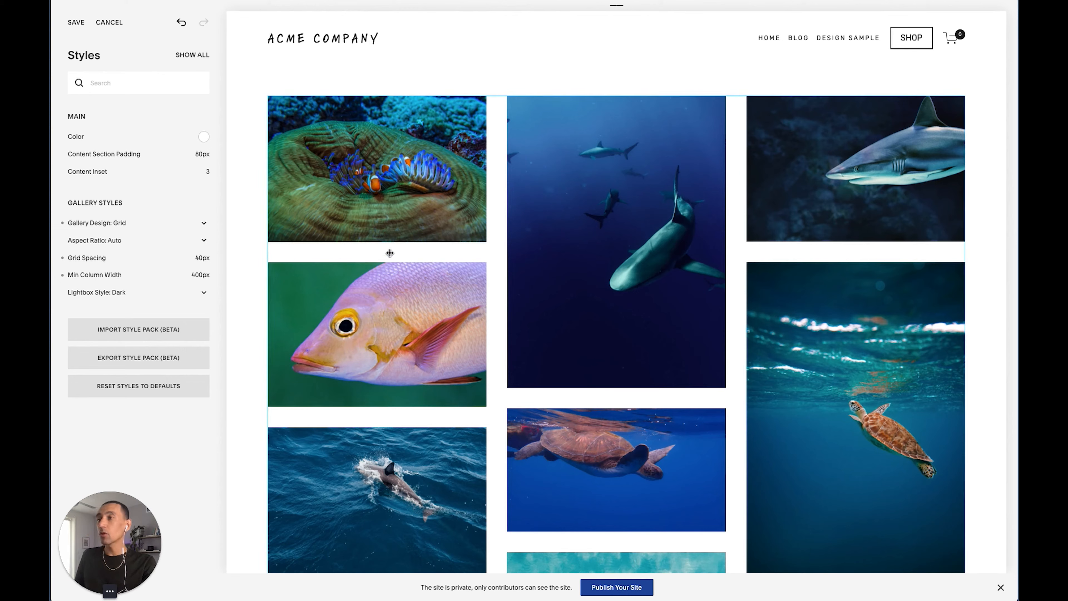
# Try the alternative lightbox style for the gallery and set it back to Dark.
pyautogui.click(133, 294)
pyautogui.click(118, 299)
pyautogui.click(103, 293)
pyautogui.click(102, 283)
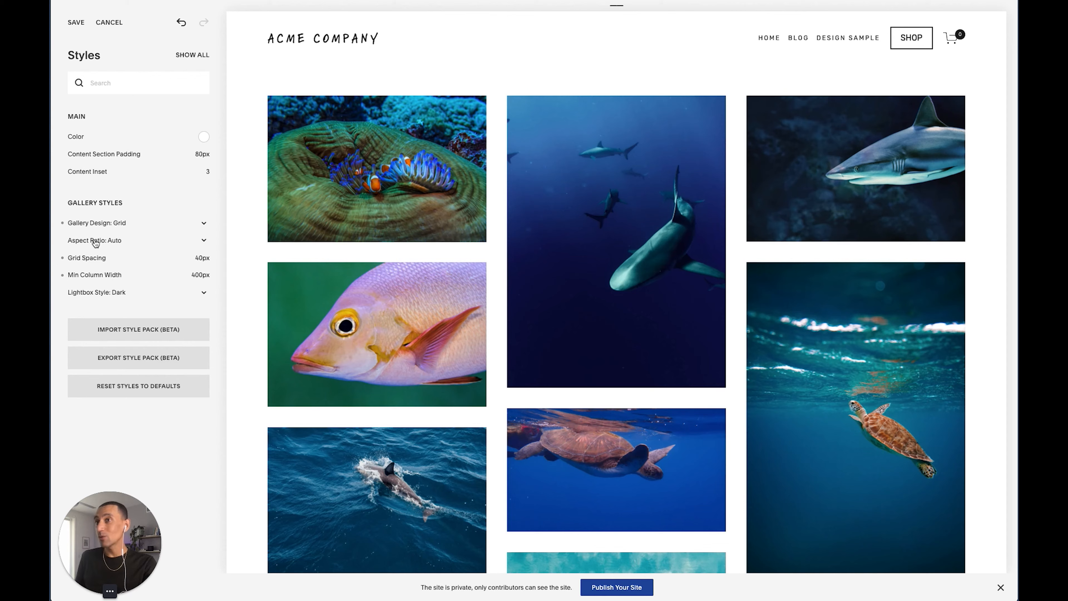
# Try the 3:2 Standard aspect ratio on the Oceanlife gallery grid.
pyautogui.scroll(-12, 447, 301)
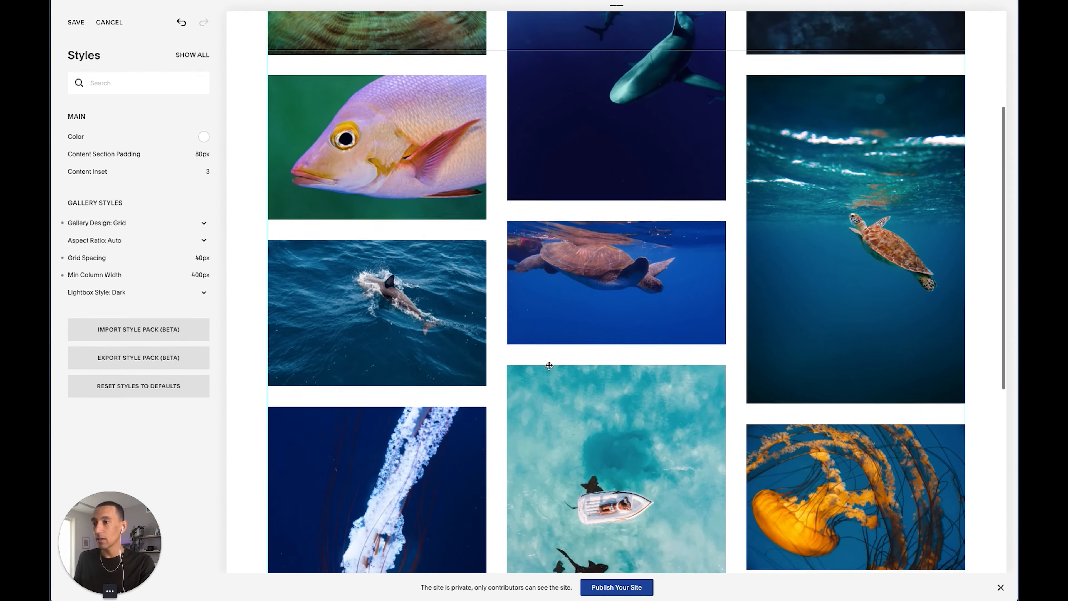
pyautogui.scroll(5, 447, 301)
pyautogui.click(112, 240)
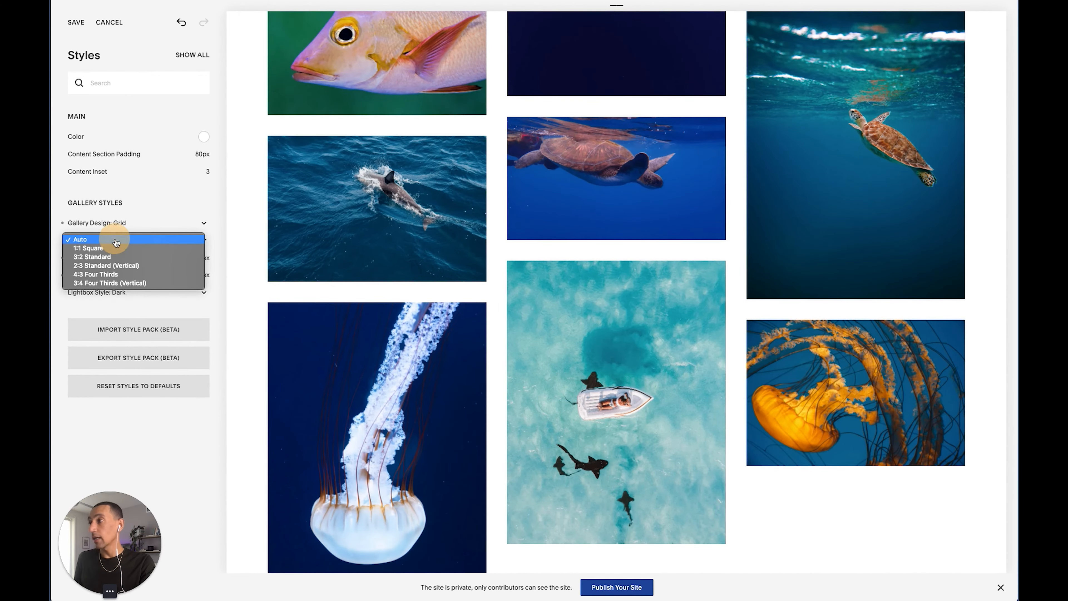
pyautogui.click(120, 257)
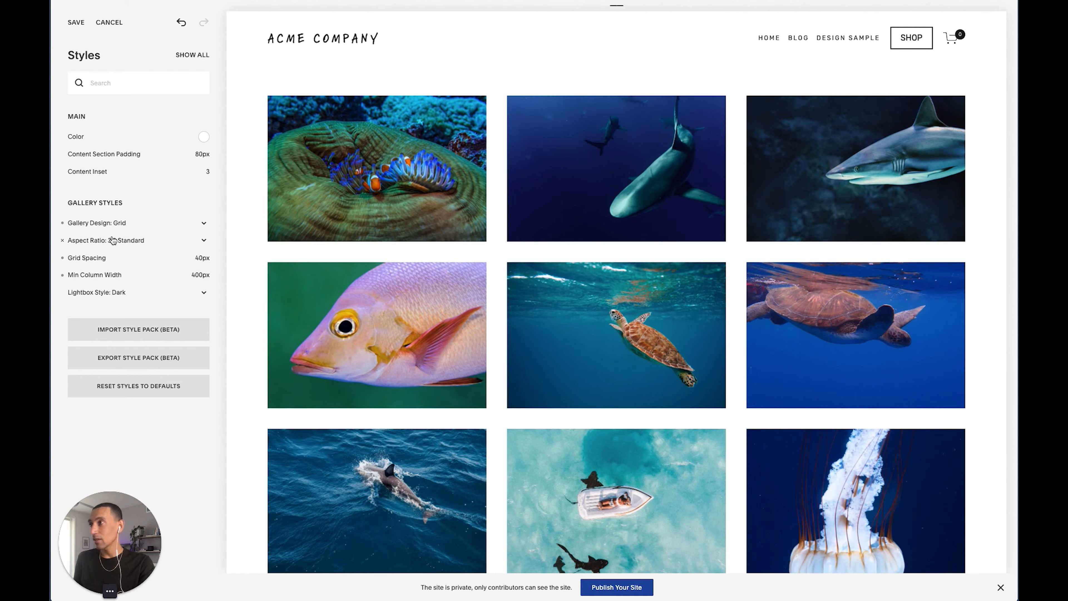
# Filter the style settings by "gallery", try the 1:1 Square aspect ratio, and return the aspect ratio to Auto.
pyautogui.write('gallery')
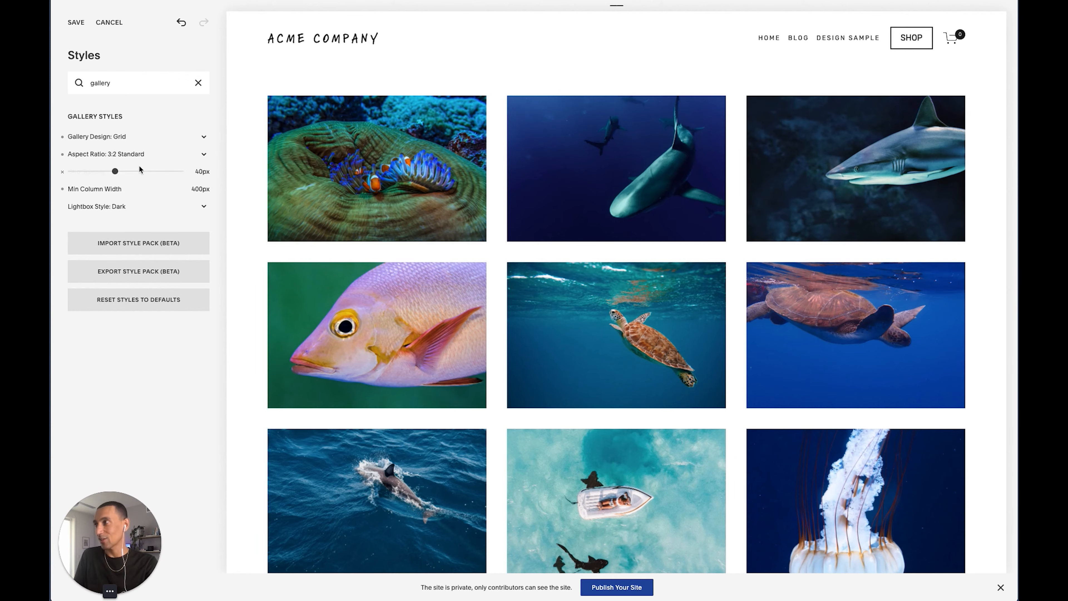
pyautogui.click(118, 154)
pyautogui.click(117, 145)
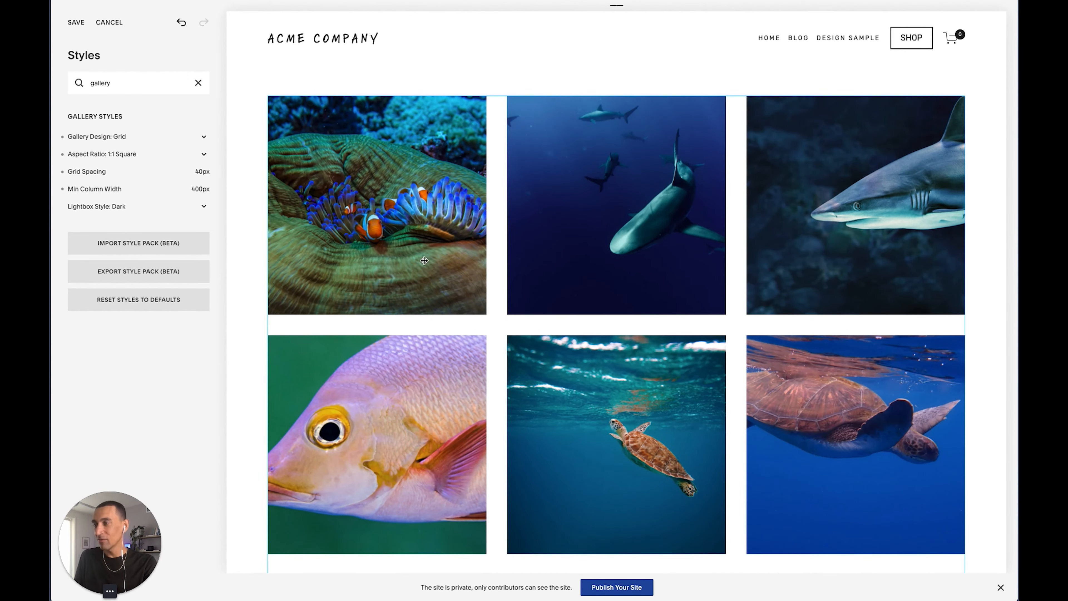
pyautogui.click(101, 154)
pyautogui.click(105, 145)
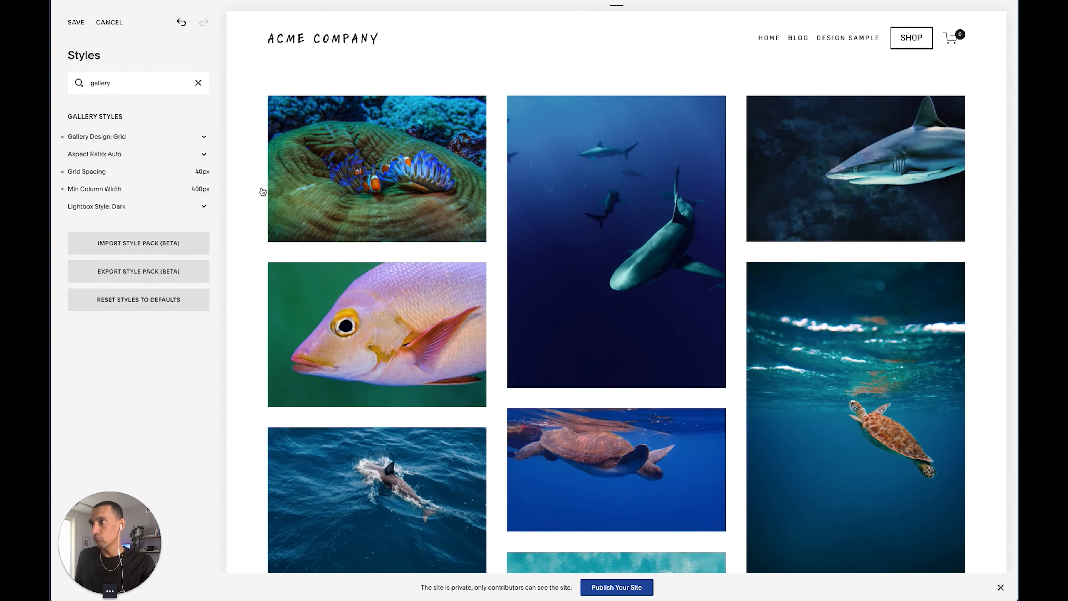
# Save the gallery style changes and leave the site styles.
pyautogui.scroll(-3, 416, 299)
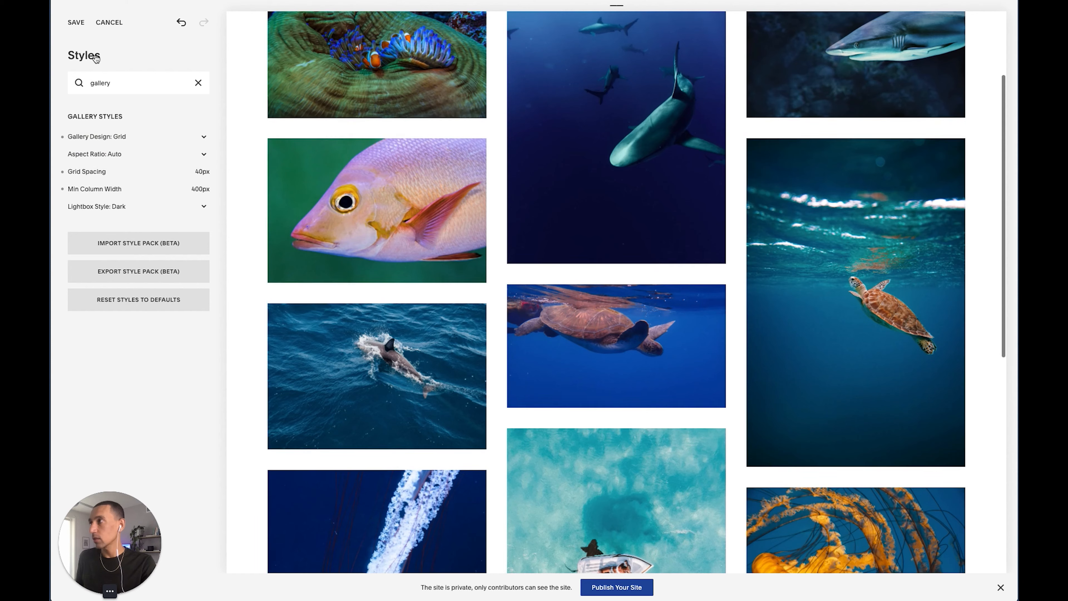
pyautogui.click(76, 23)
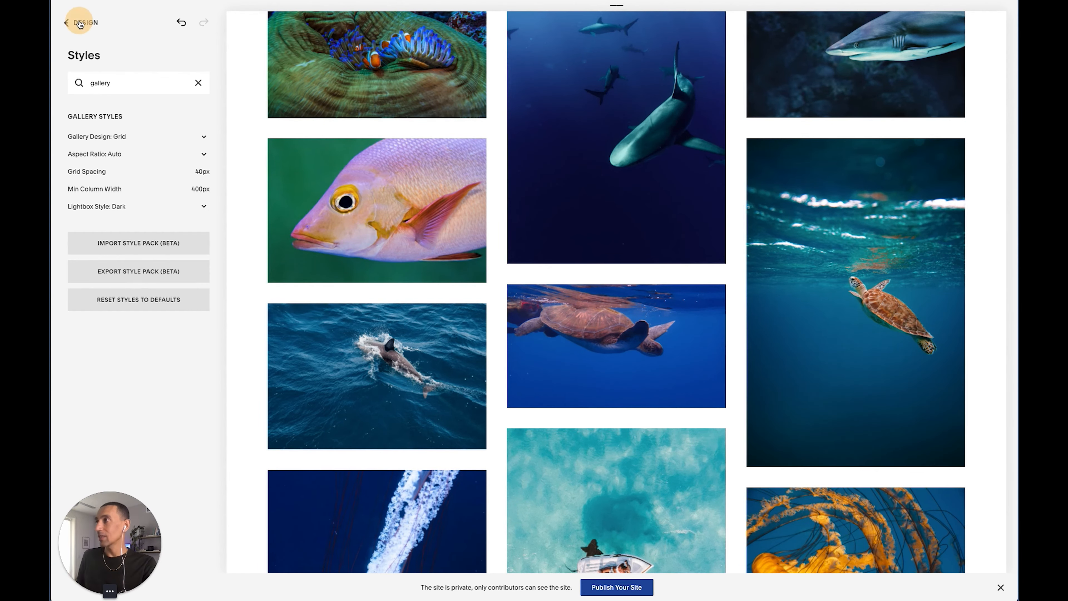
pyautogui.click(84, 23)
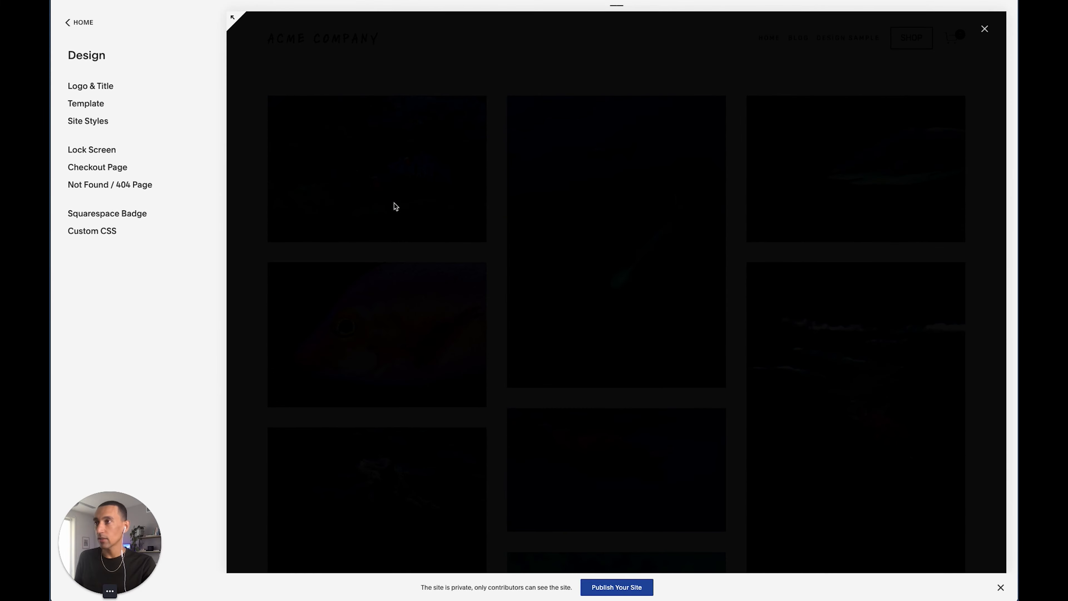
# Test the Oceanlife grid's lightbox by opening the first image, moving back and forth between photos, and closing it.
pyautogui.click(986, 28)
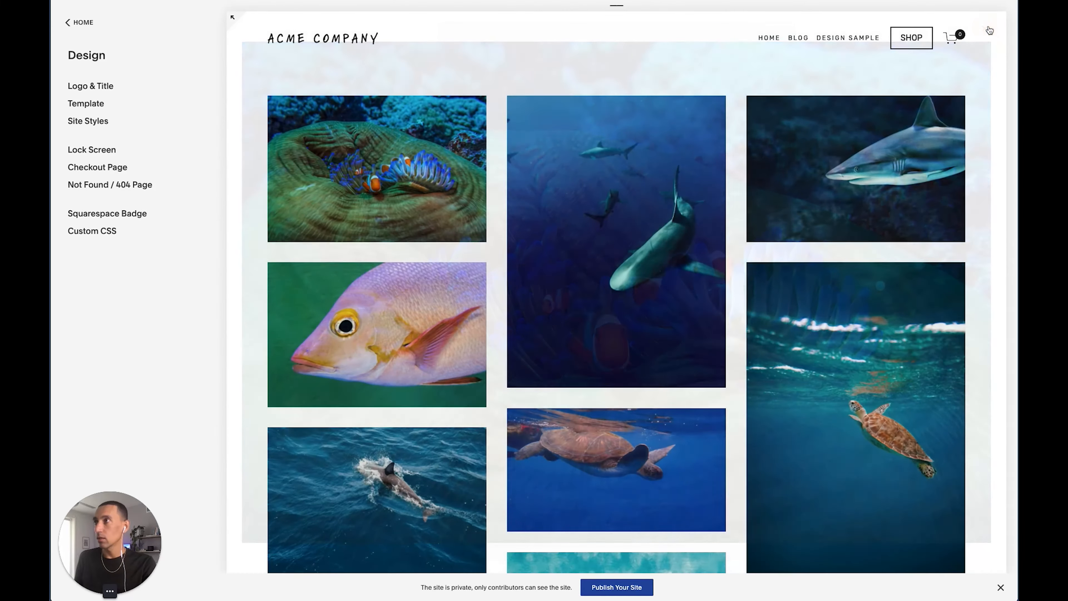
pyautogui.click(411, 199)
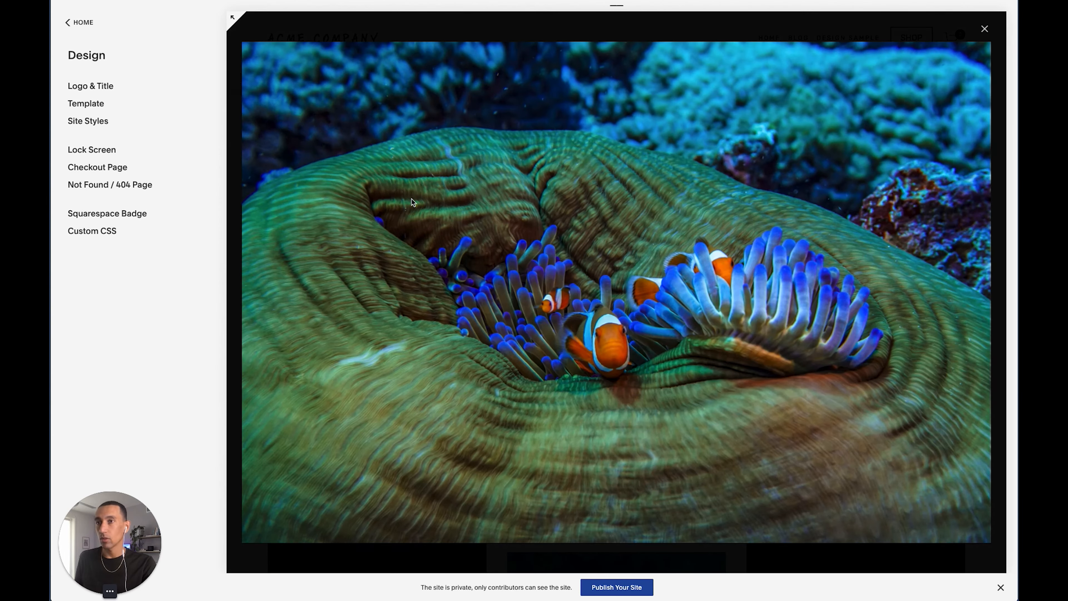
pyautogui.press('Right')
pyautogui.press('Right')
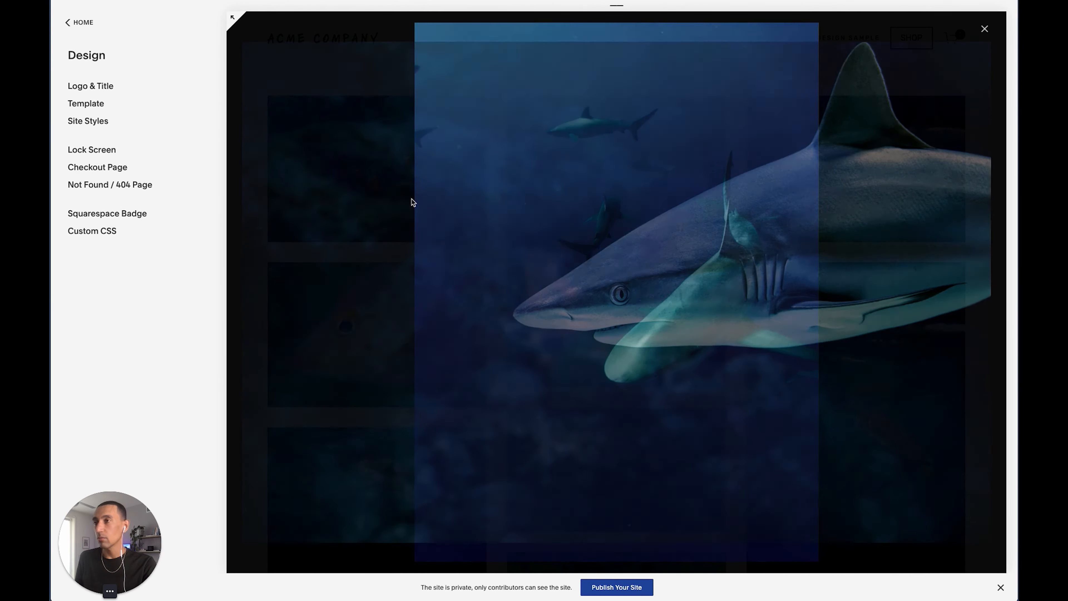
pyautogui.press('Left')
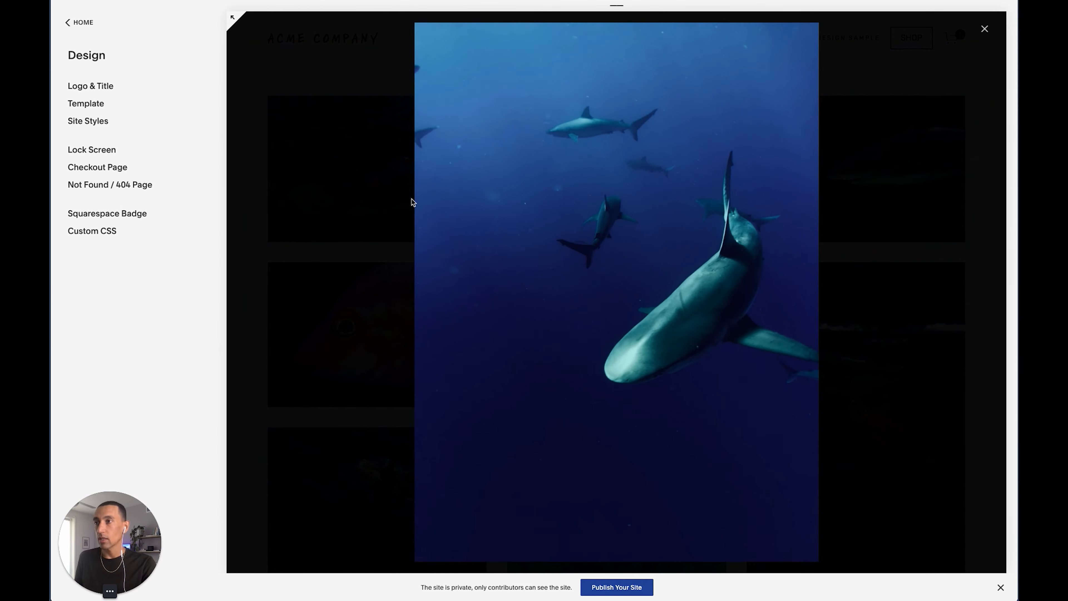
pyautogui.press('Right')
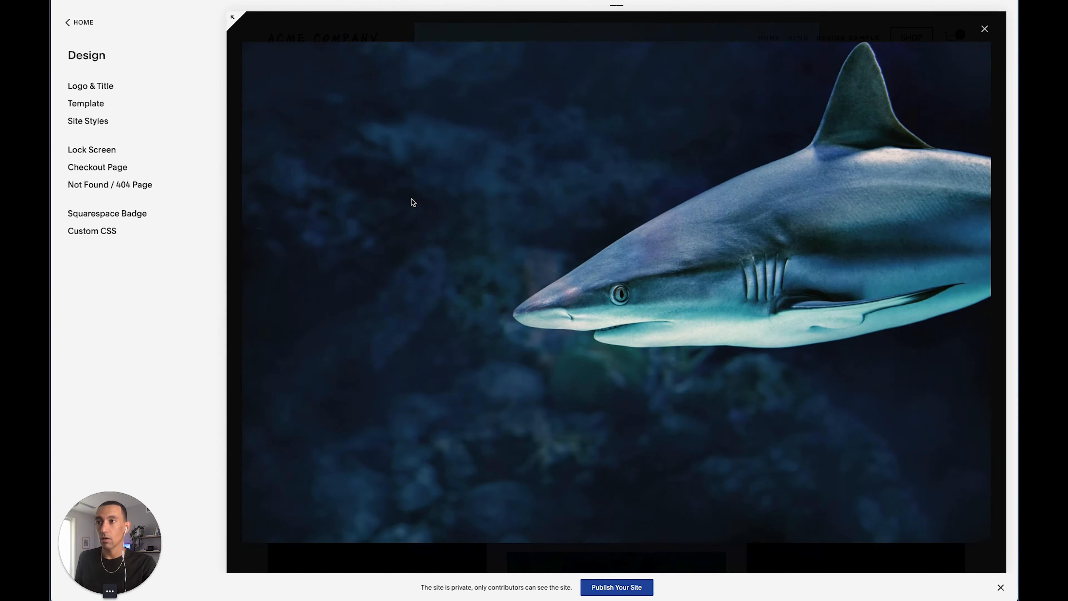
pyautogui.press('Left')
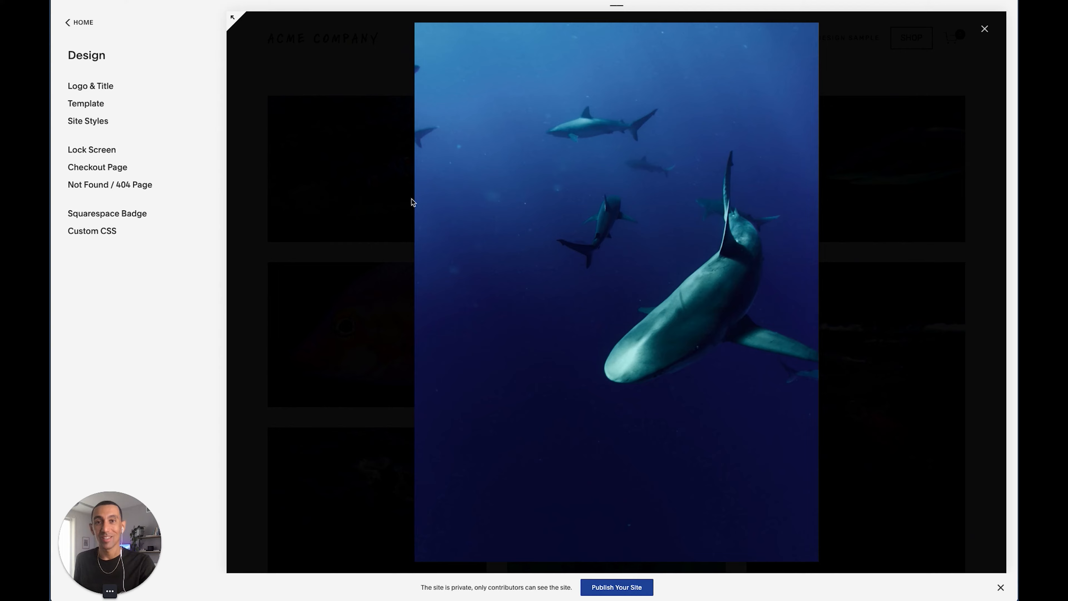
pyautogui.press('Escape')
# Return to the home page and open the Landscape Galleries page through the first Landscape image.
pyautogui.click(364, 40)
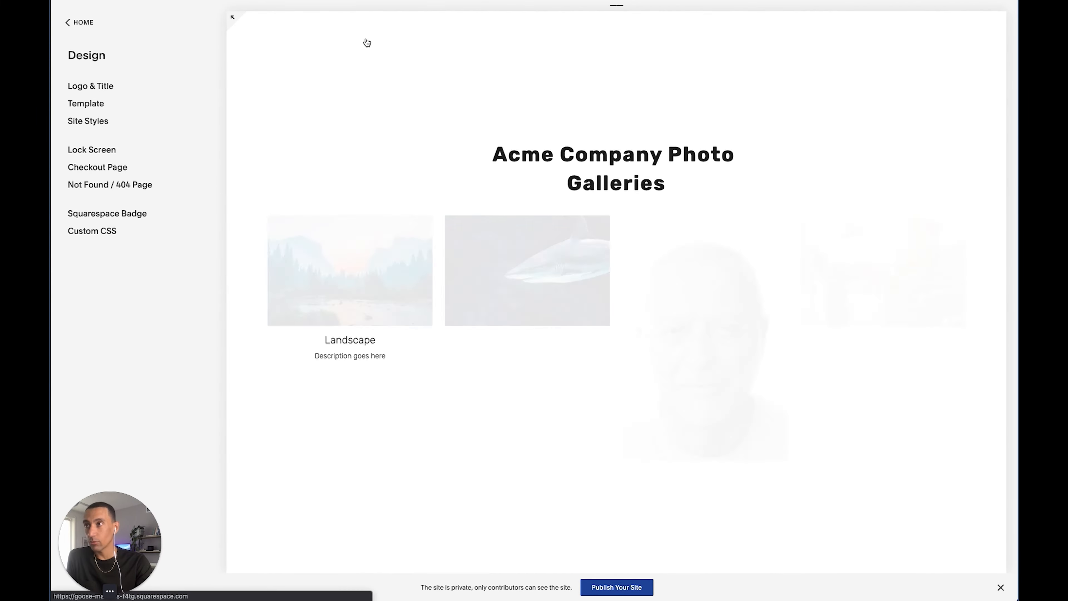
pyautogui.scroll(-2, 420, 270)
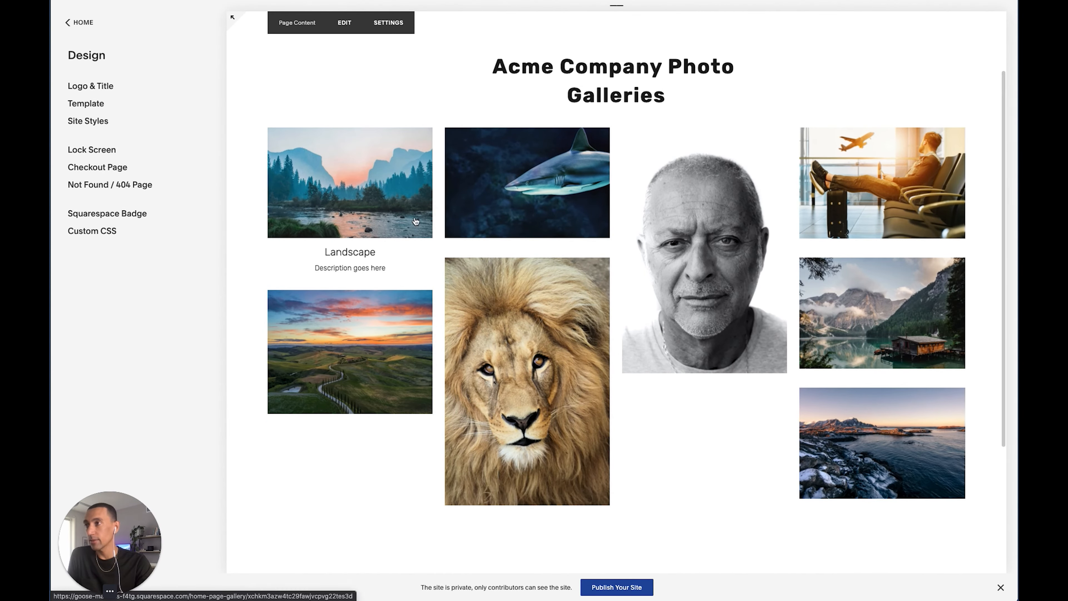
pyautogui.click(390, 196)
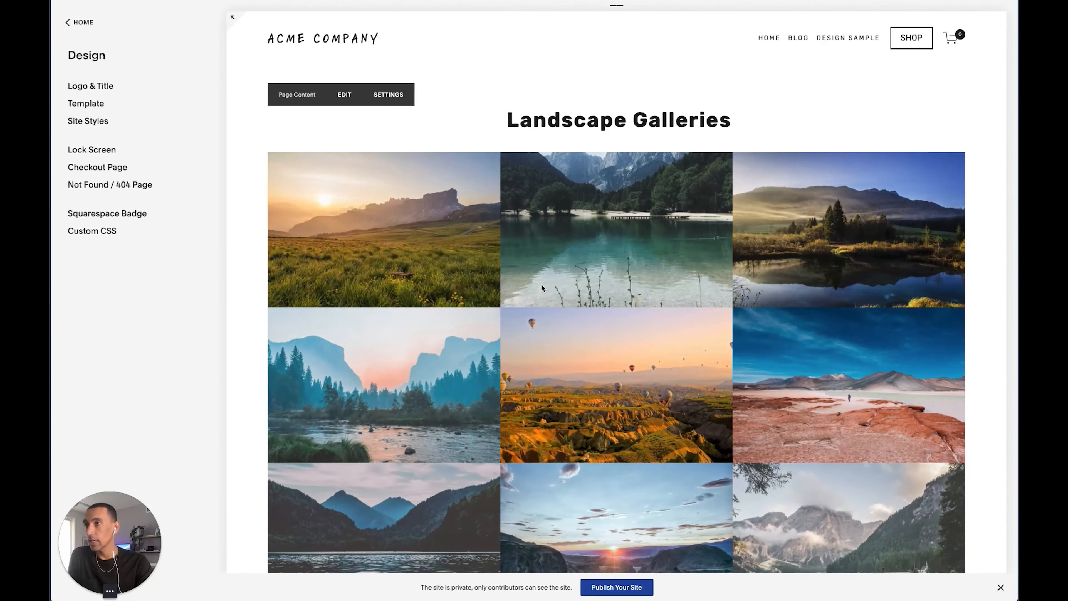
# Show image titles and set the padding to 20 in the Landscape Galleries grid, and save the page.
pyautogui.click(344, 95)
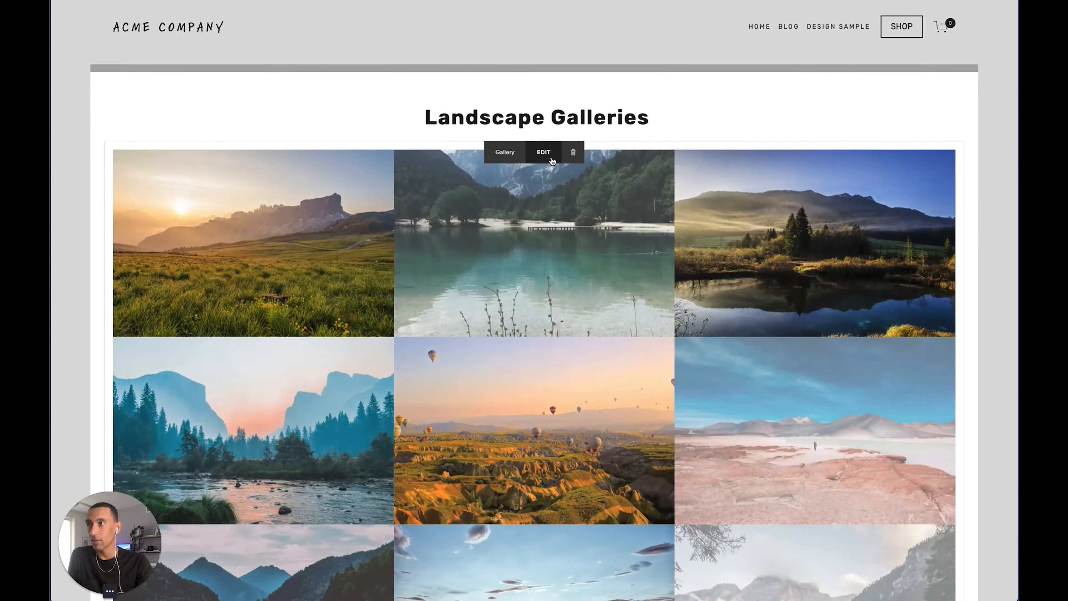
pyautogui.click(543, 151)
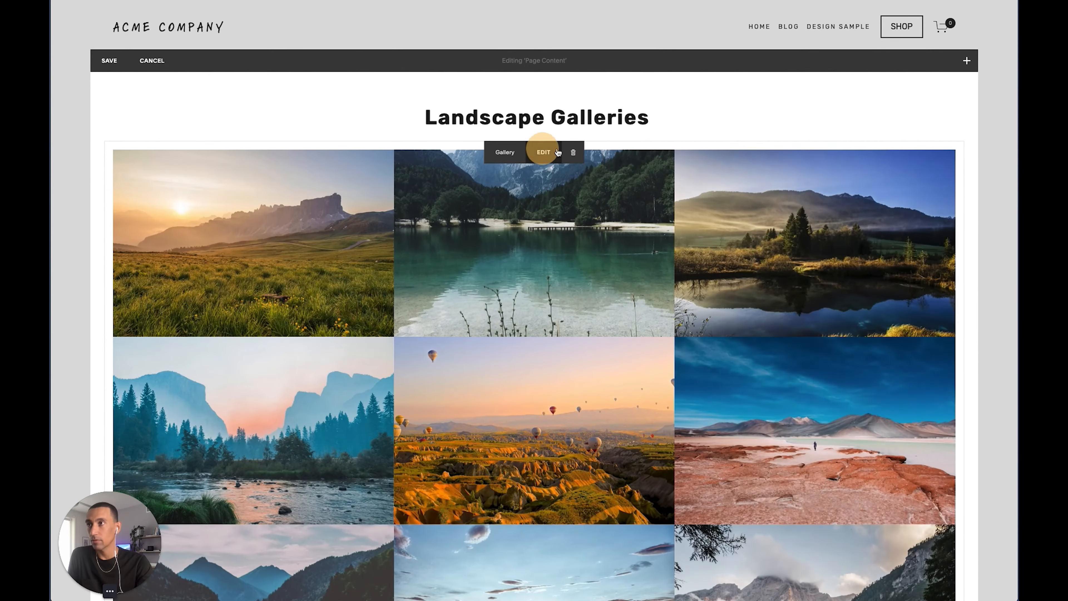
pyautogui.click(959, 174)
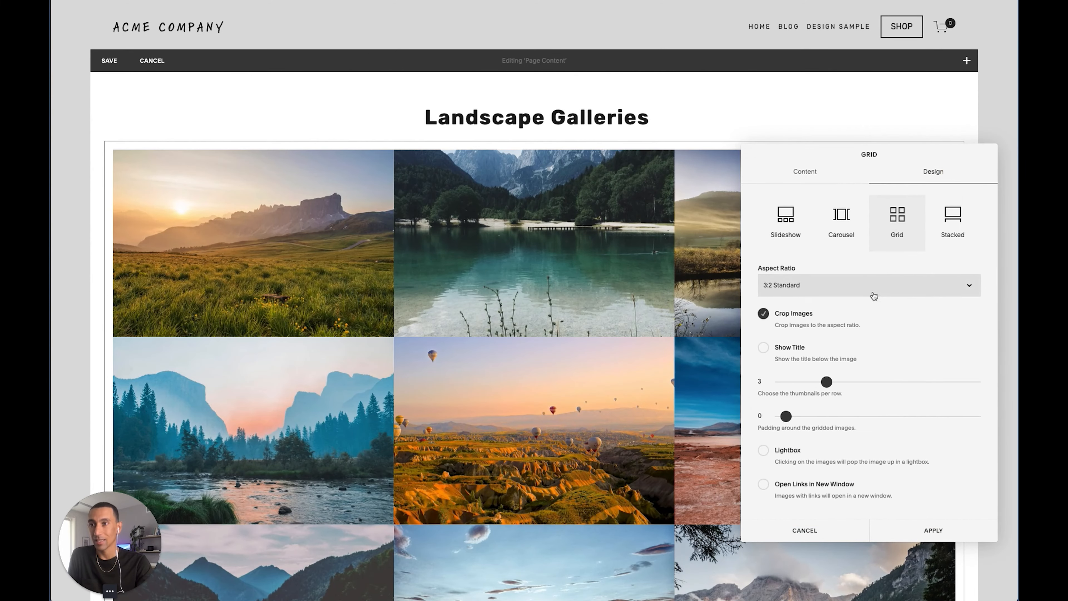
pyautogui.click(783, 348)
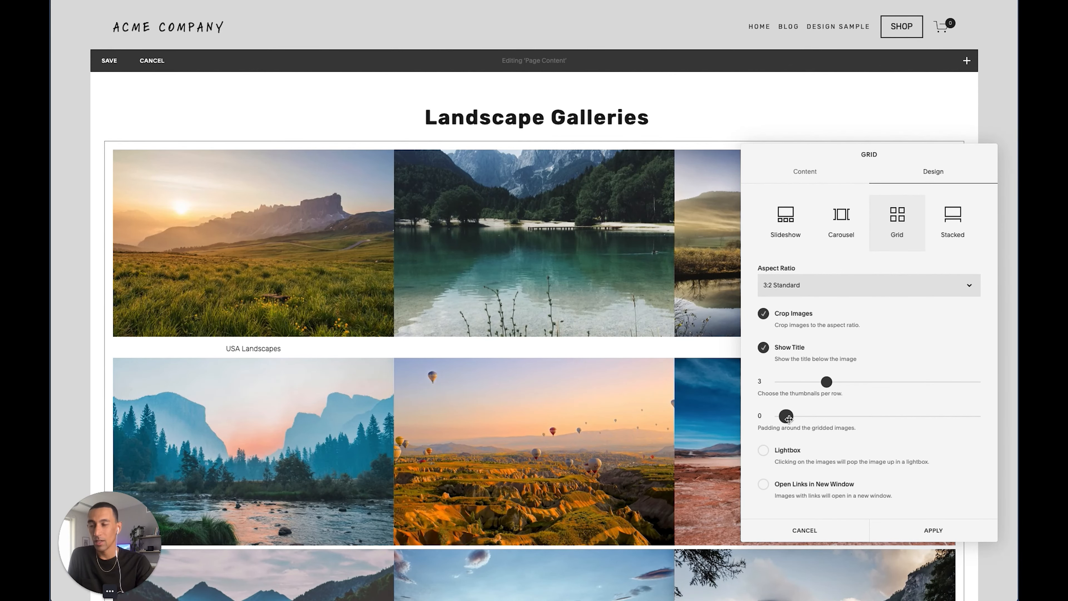
pyautogui.moveTo(786, 416); pyautogui.dragTo(860, 416)
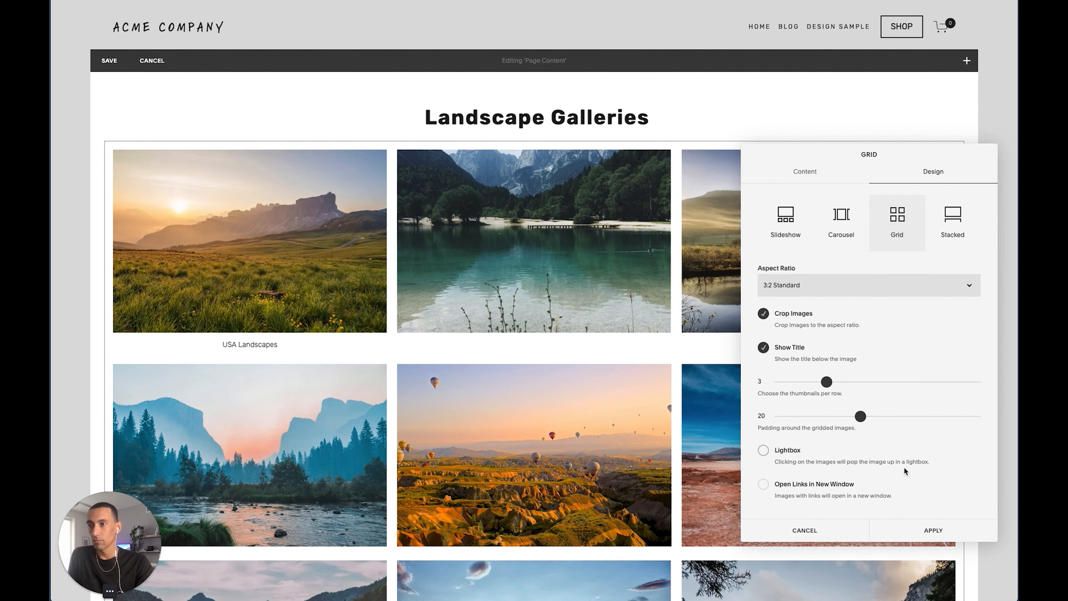
pyautogui.click(925, 532)
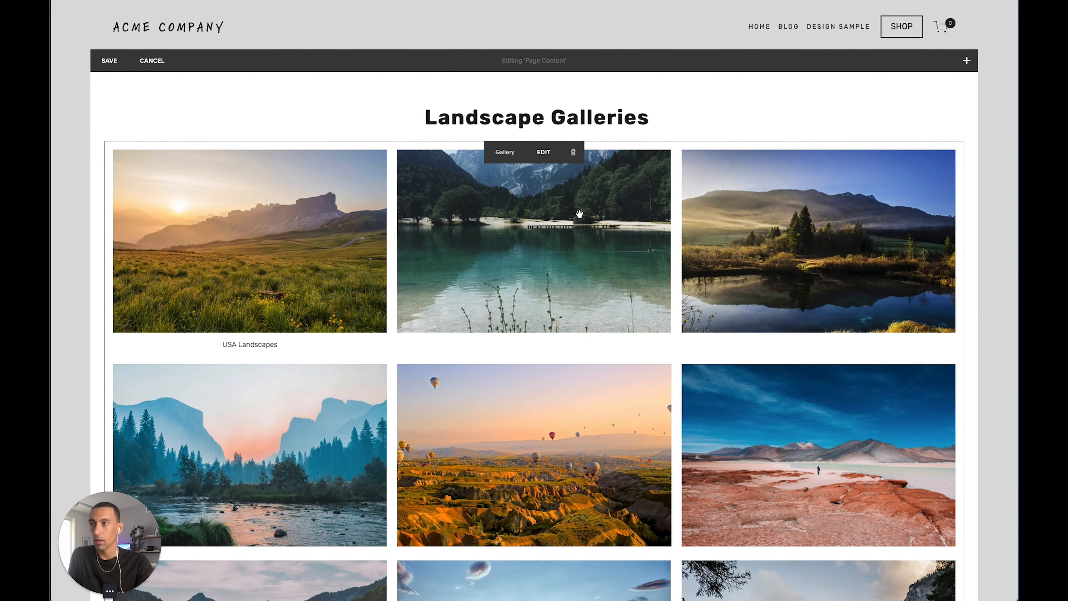
pyautogui.click(103, 63)
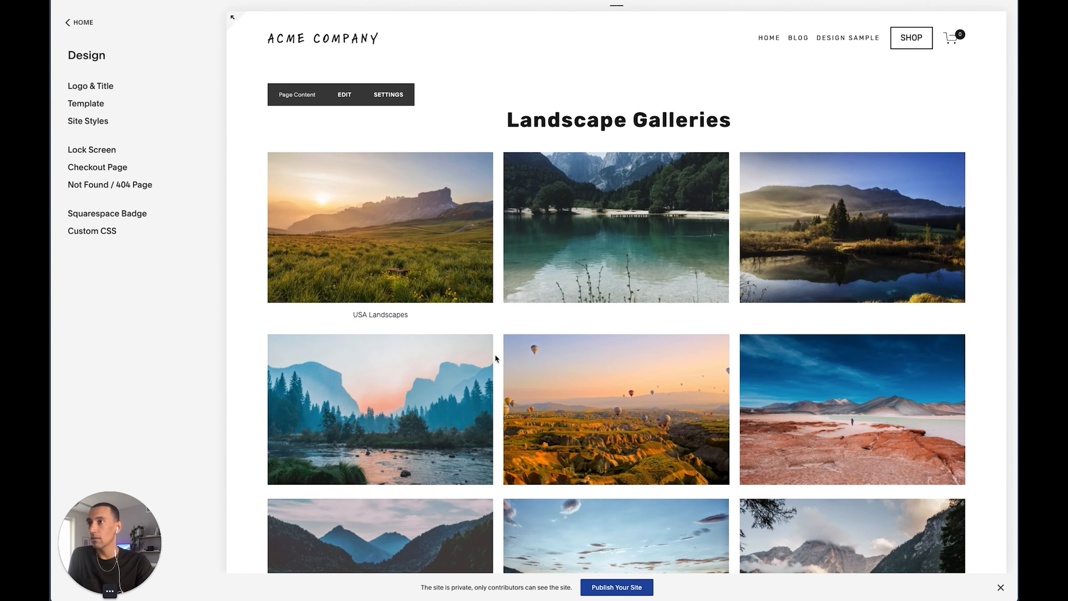
# Open the Oceanlife gallery from the USA Landscapes image and move the clownfish photo to the ninth position.
pyautogui.click(387, 240)
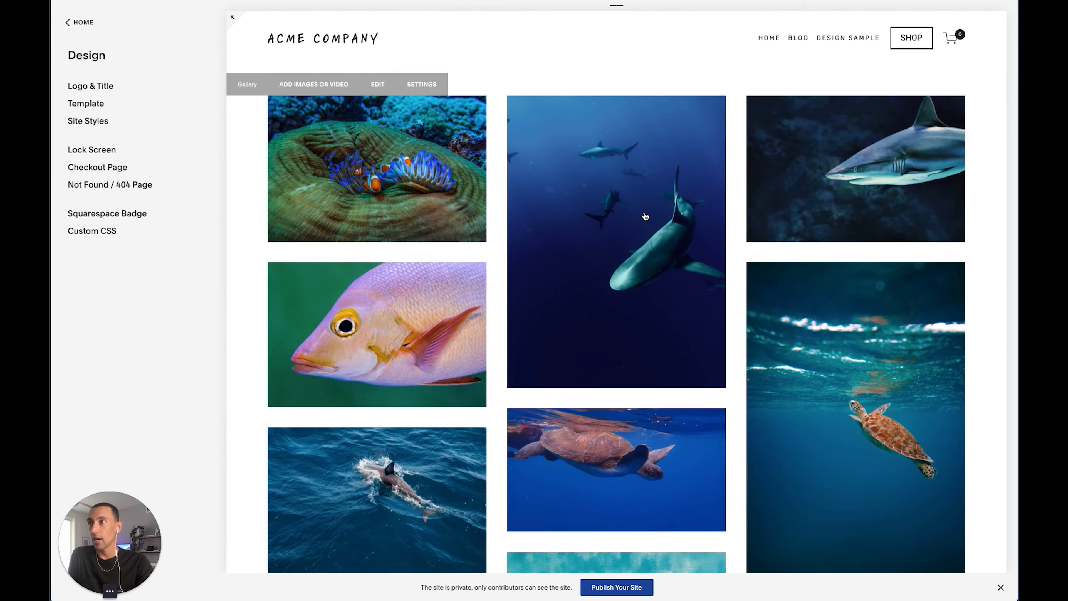
pyautogui.scroll(-7, 505, 244)
pyautogui.scroll(5, 503, 243)
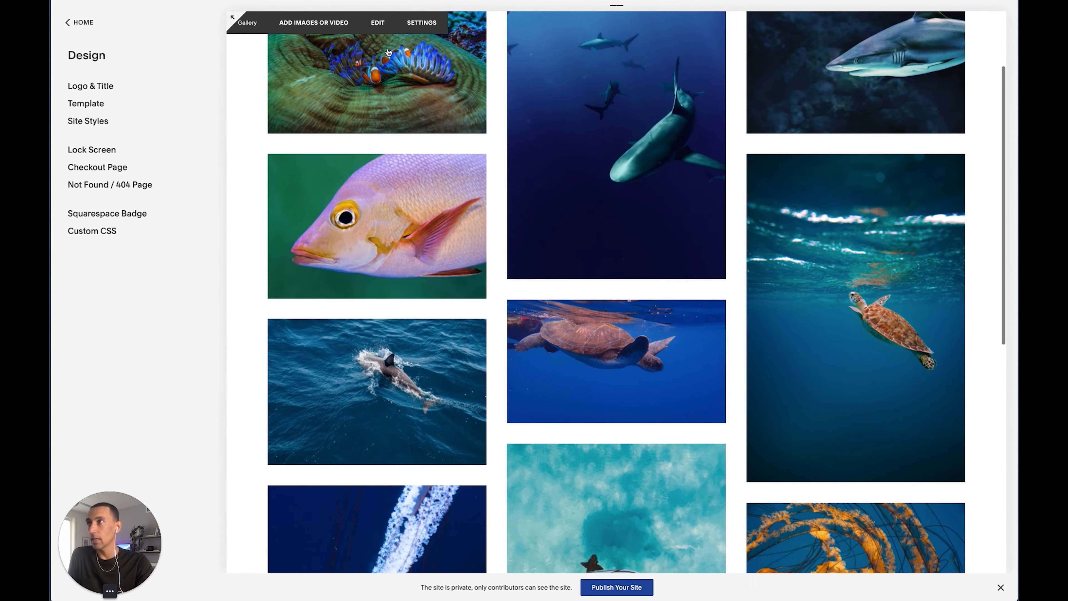
pyautogui.click(380, 22)
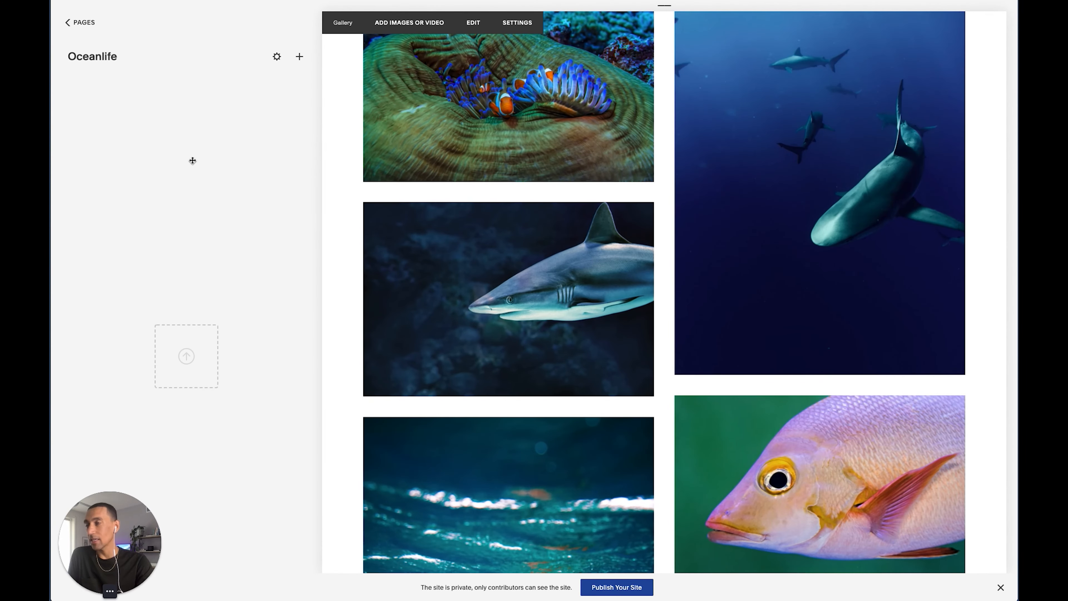
pyautogui.moveTo(127, 134); pyautogui.dragTo(240, 293)
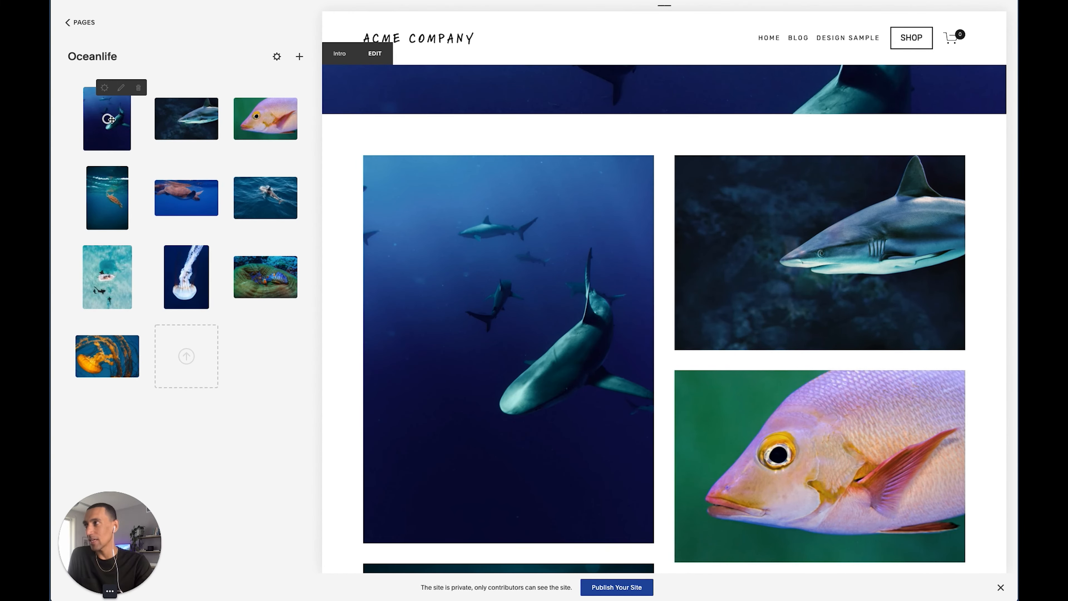
# Remove the banner image in the Oceanlife gallery's media settings, save, and check the page down to the footer.
pyautogui.click(522, 102)
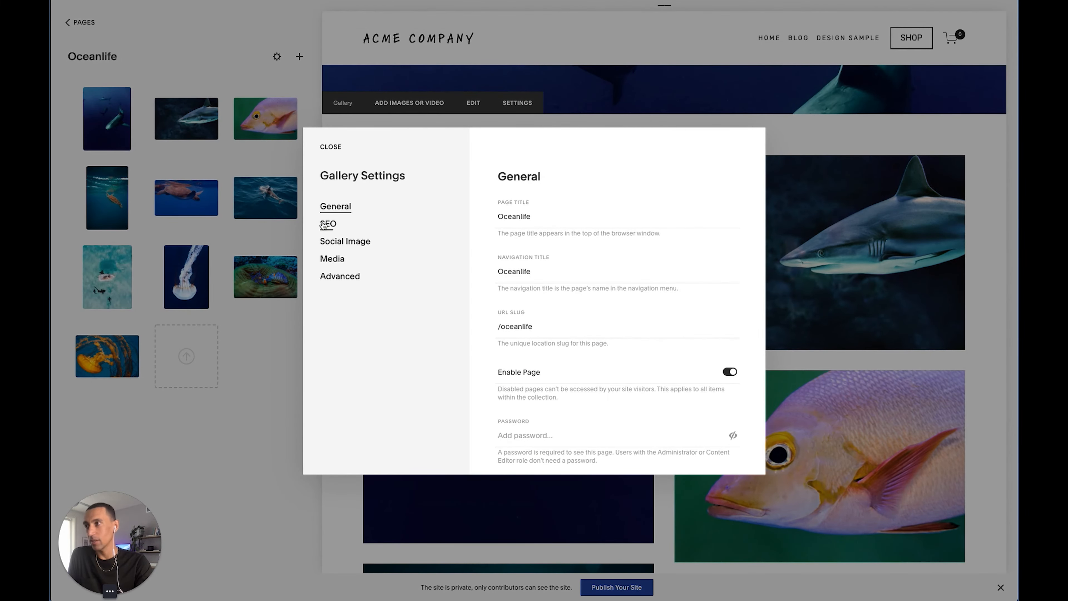
pyautogui.click(327, 224)
pyautogui.click(332, 258)
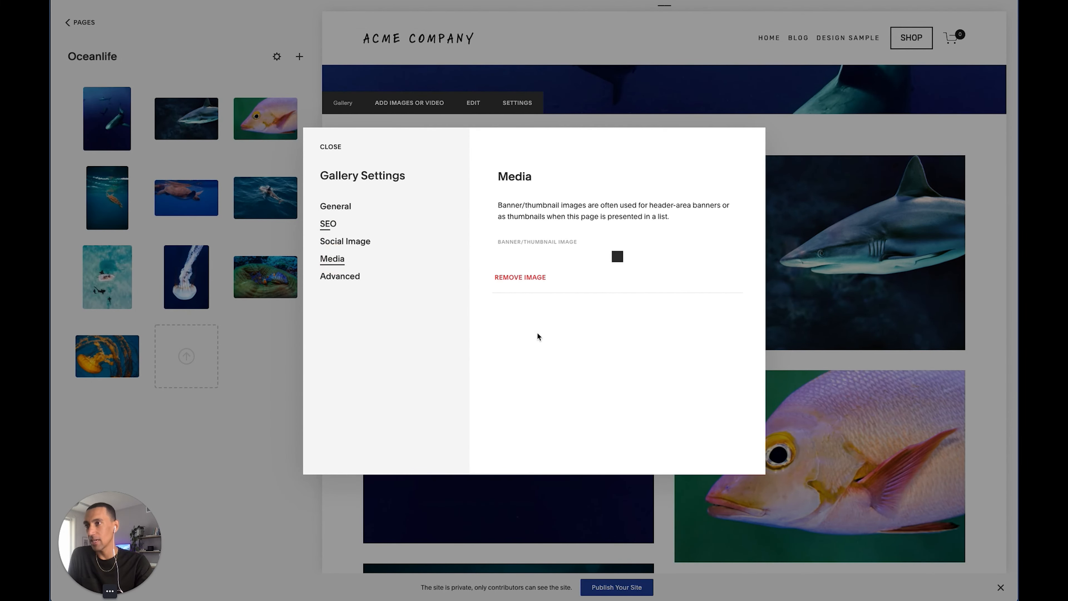
pyautogui.click(520, 281)
pyautogui.click(718, 356)
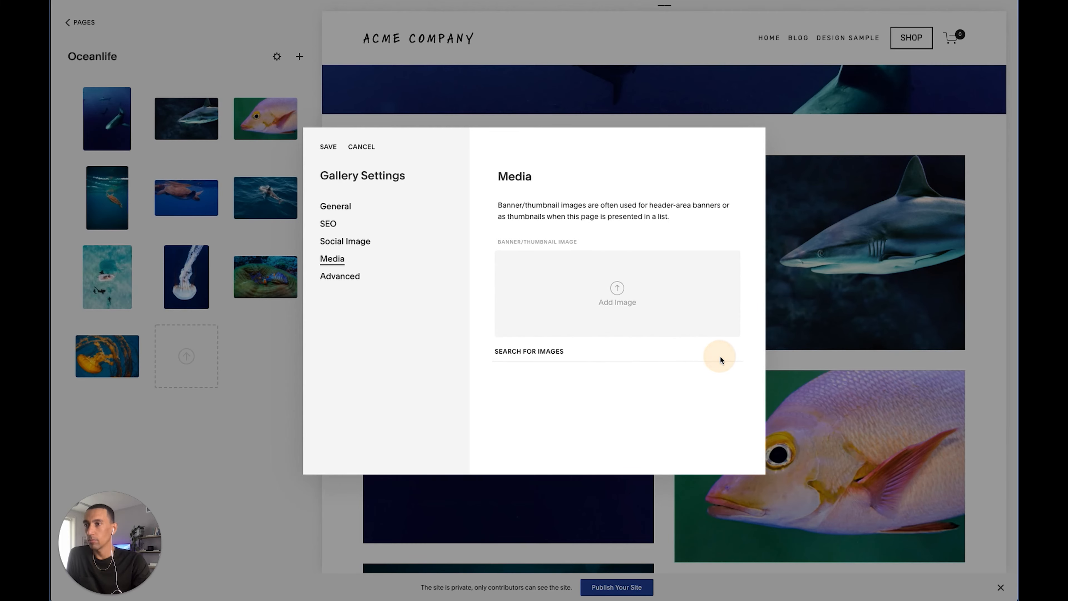
pyautogui.click(328, 148)
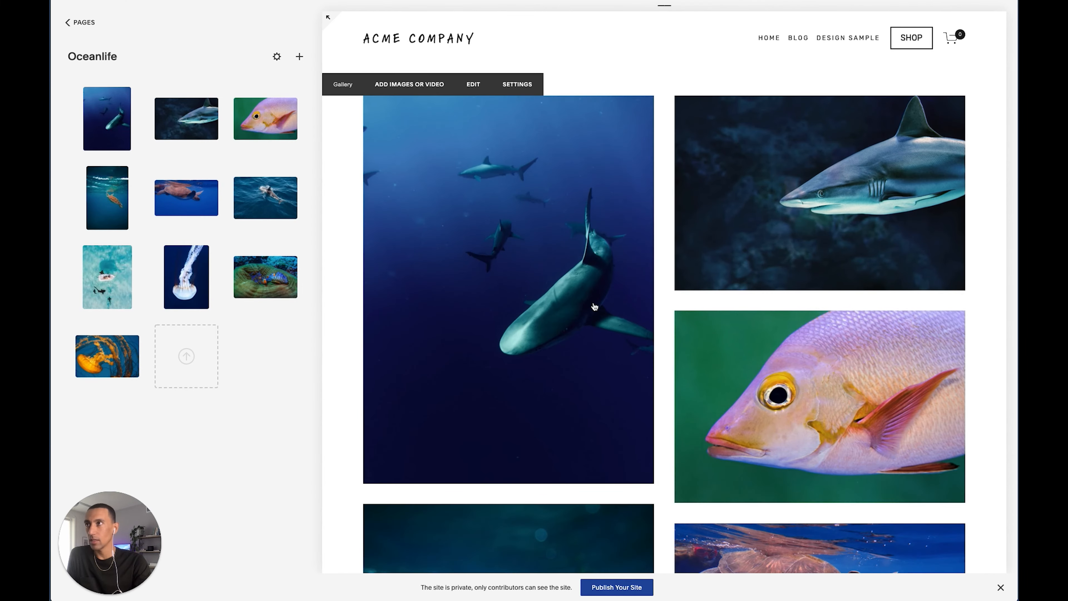
pyautogui.scroll(-20, 594, 307)
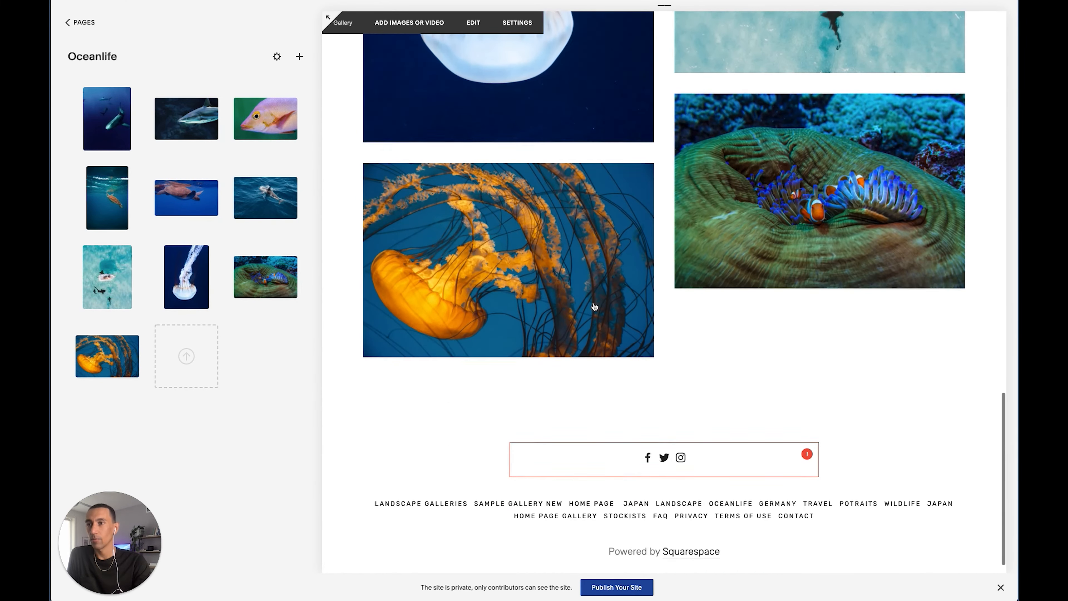
pyautogui.scroll(10, 594, 307)
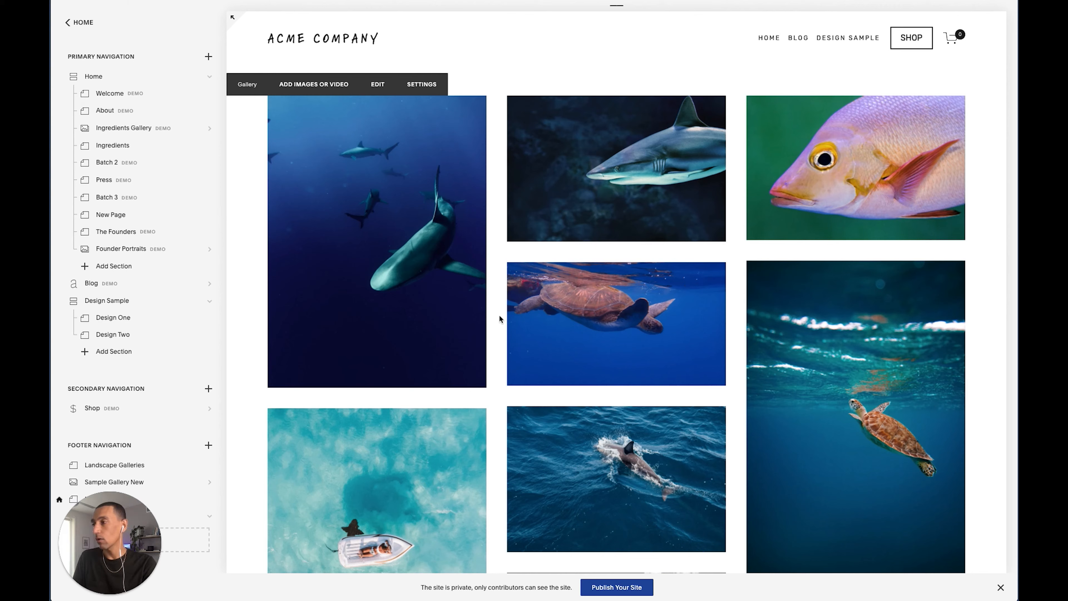
# Open the Travel gallery, add the tag "Japan" to its first image, and save the image settings.
pyautogui.scroll(-8, 152, 379)
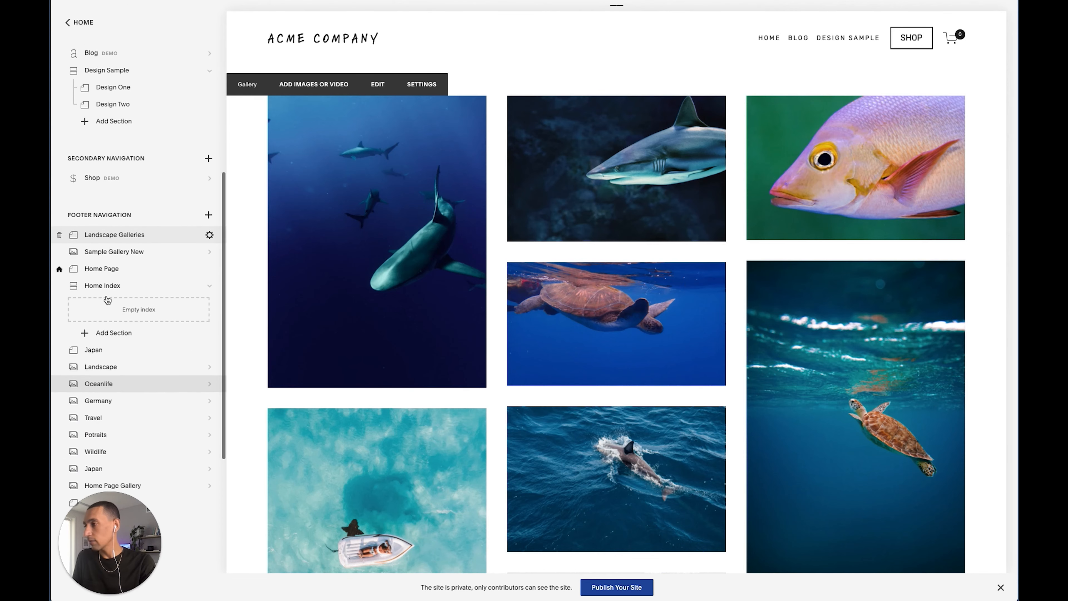
pyautogui.click(117, 312)
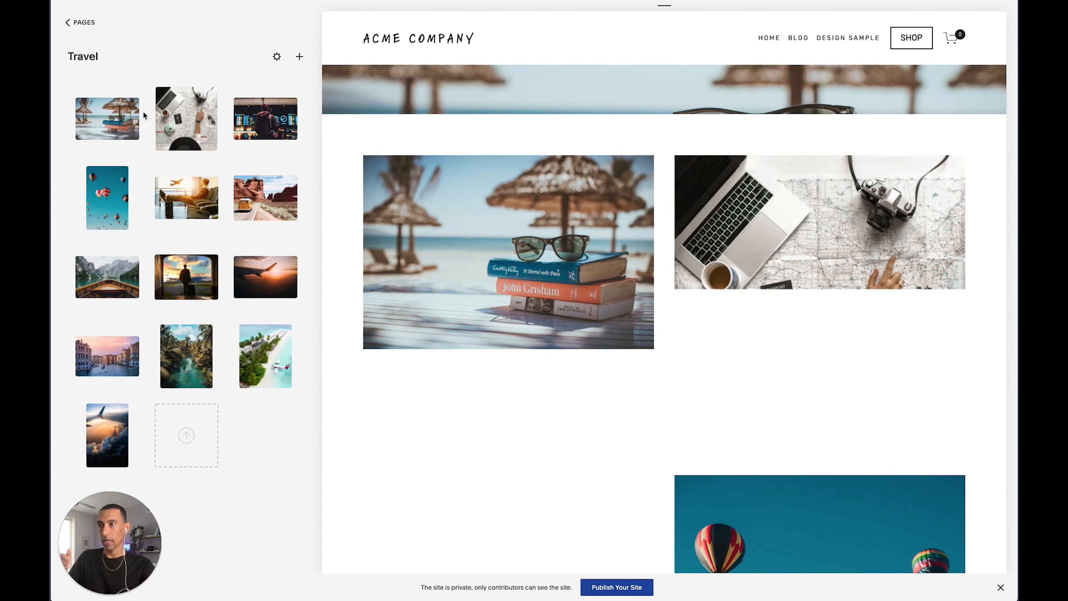
pyautogui.moveTo(135, 103)
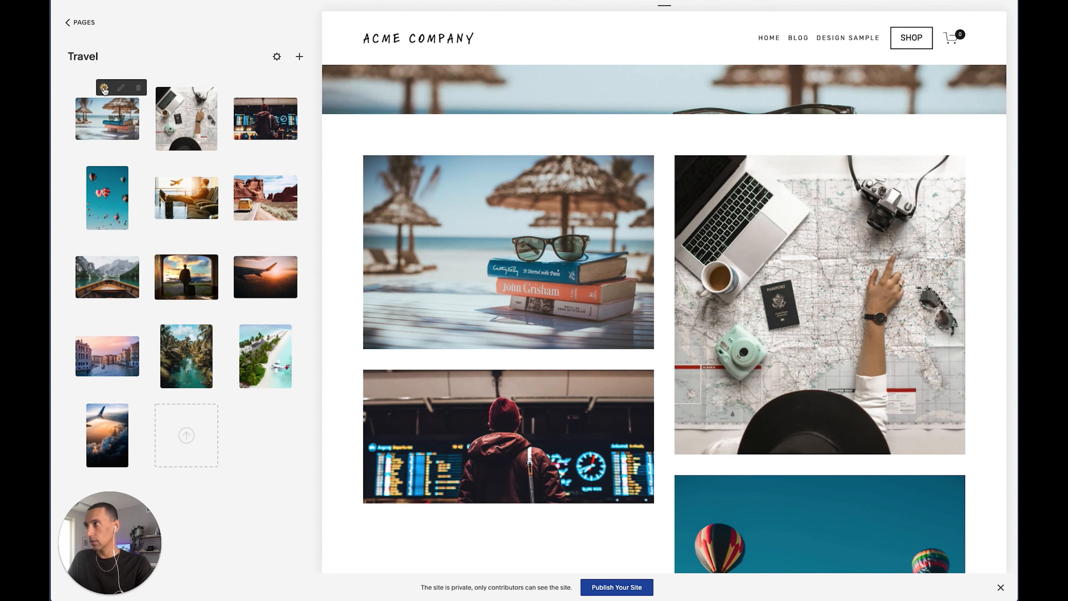
pyautogui.click(105, 89)
pyautogui.scroll(-2, 559, 346)
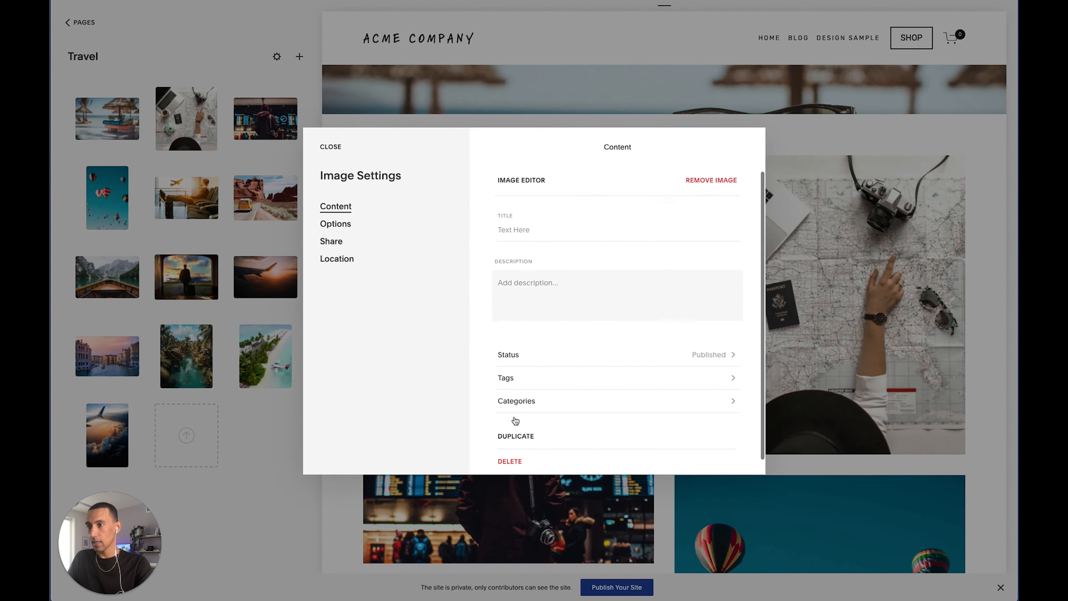
pyautogui.click(548, 362)
pyautogui.click(539, 178)
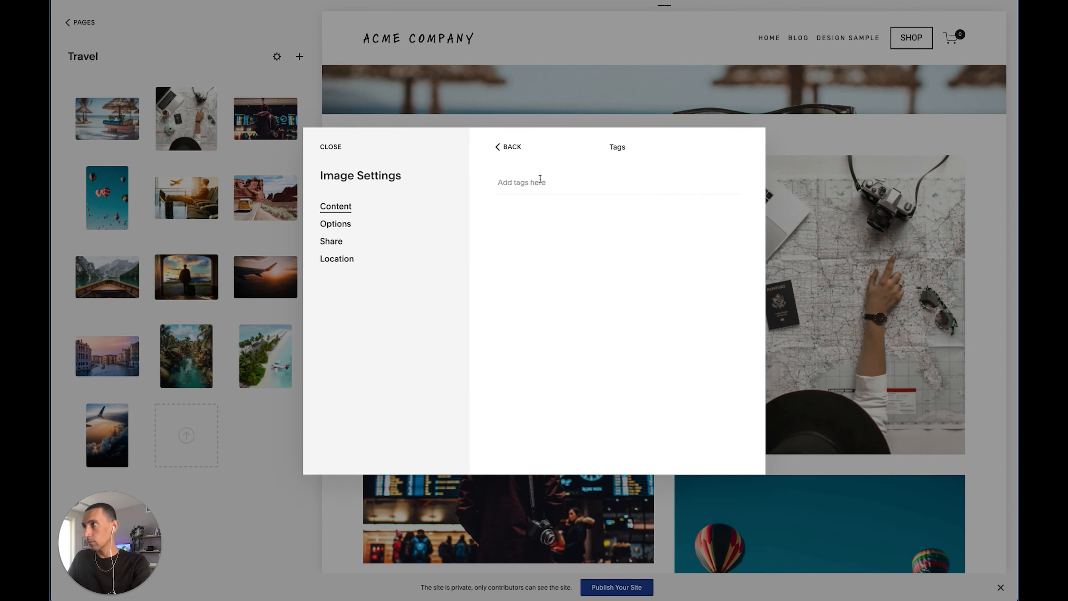
pyautogui.write('Japan')
pyautogui.hotkey('ctrl', 'a')
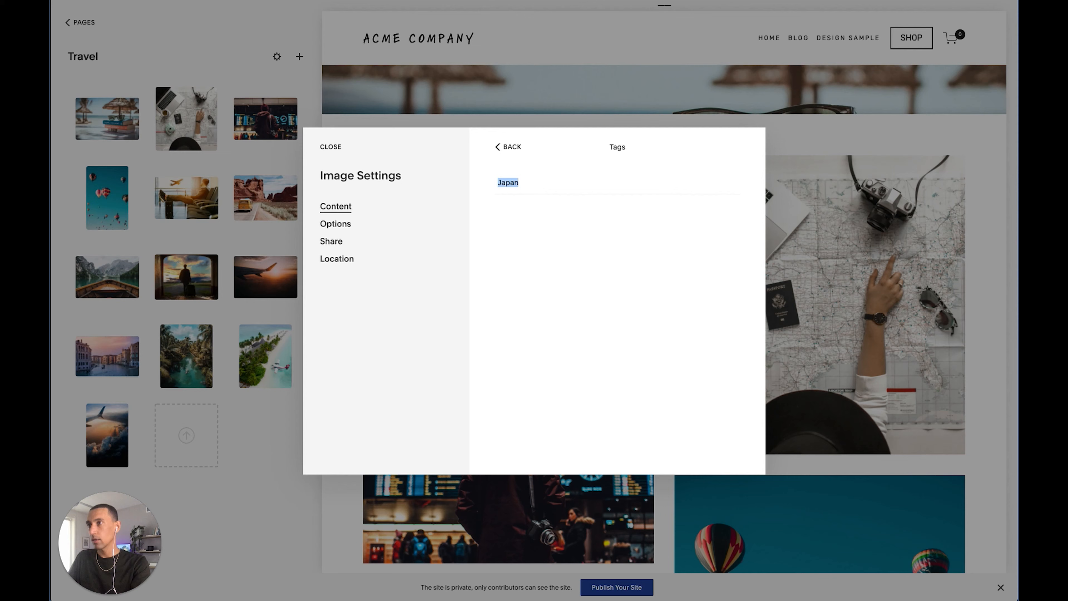
pyautogui.press('Return')
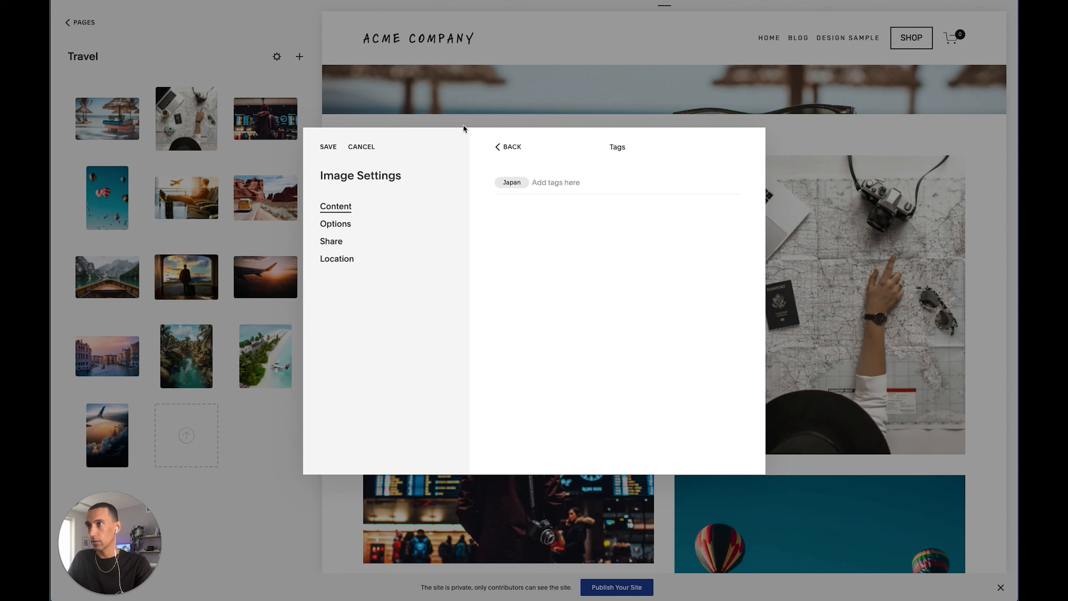
pyautogui.click(329, 147)
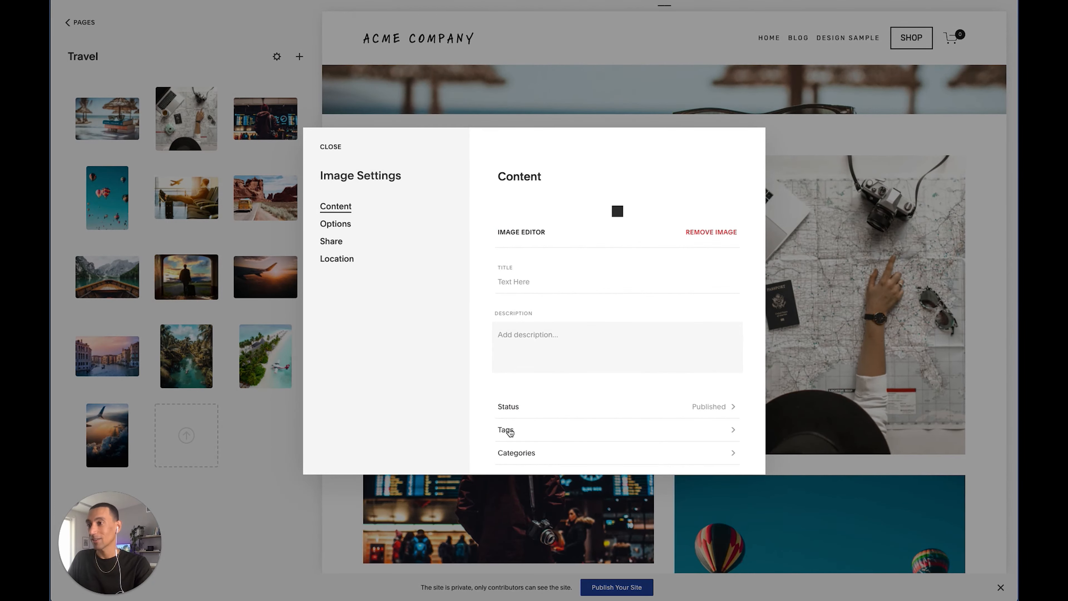
# Add the existing "Japan" tag to another image in the Travel gallery and leave its settings.
pyautogui.click(509, 429)
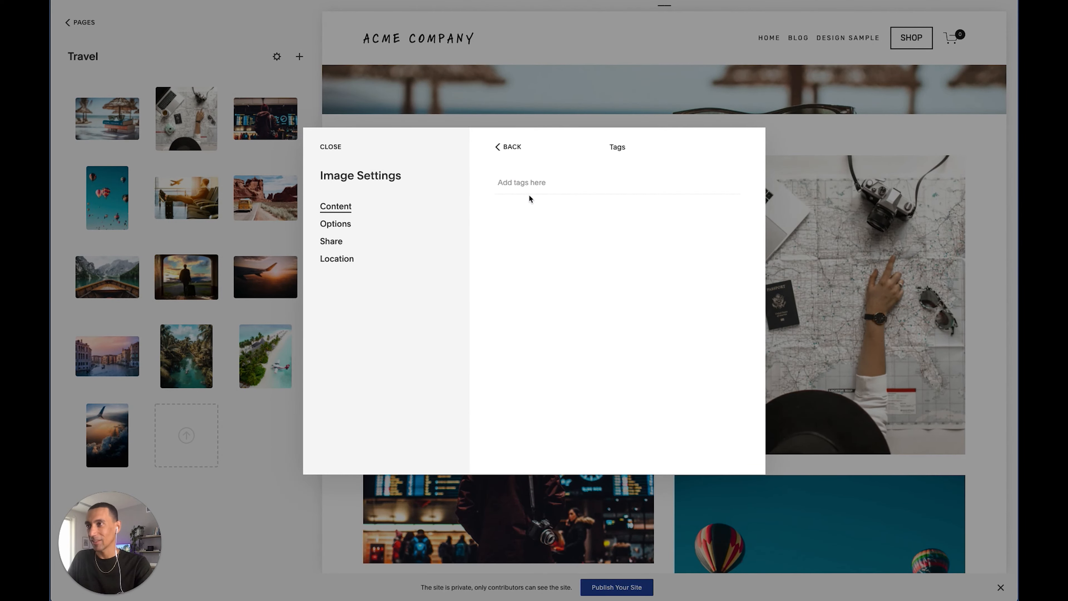
pyautogui.click(530, 181)
pyautogui.click(517, 210)
pyautogui.click(327, 148)
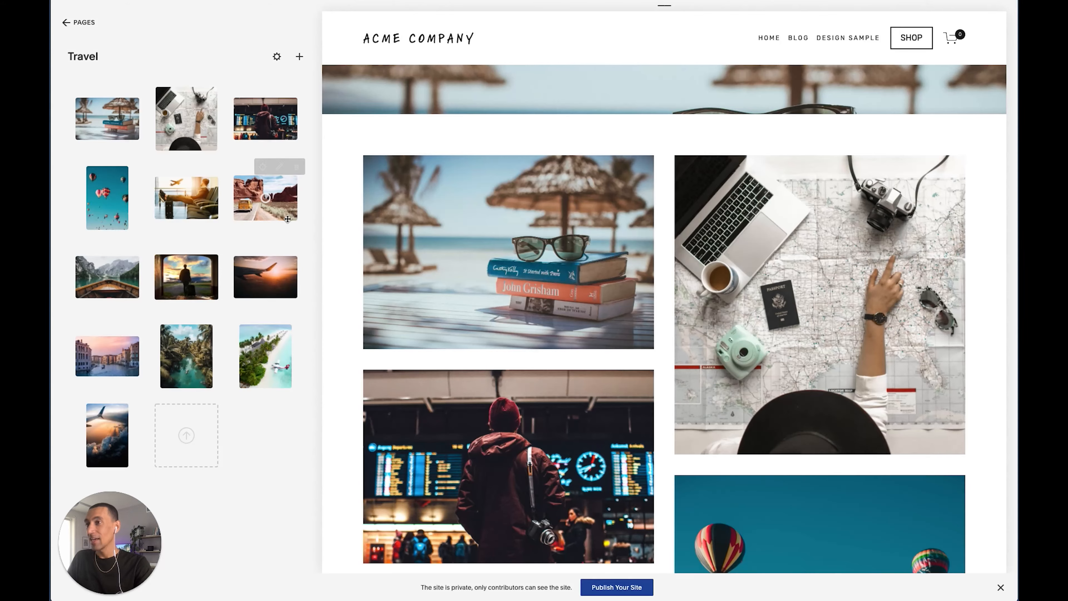
# Assign the category "Japan" to another image in the Travel gallery and recheck its category list.
pyautogui.moveTo(262, 255)
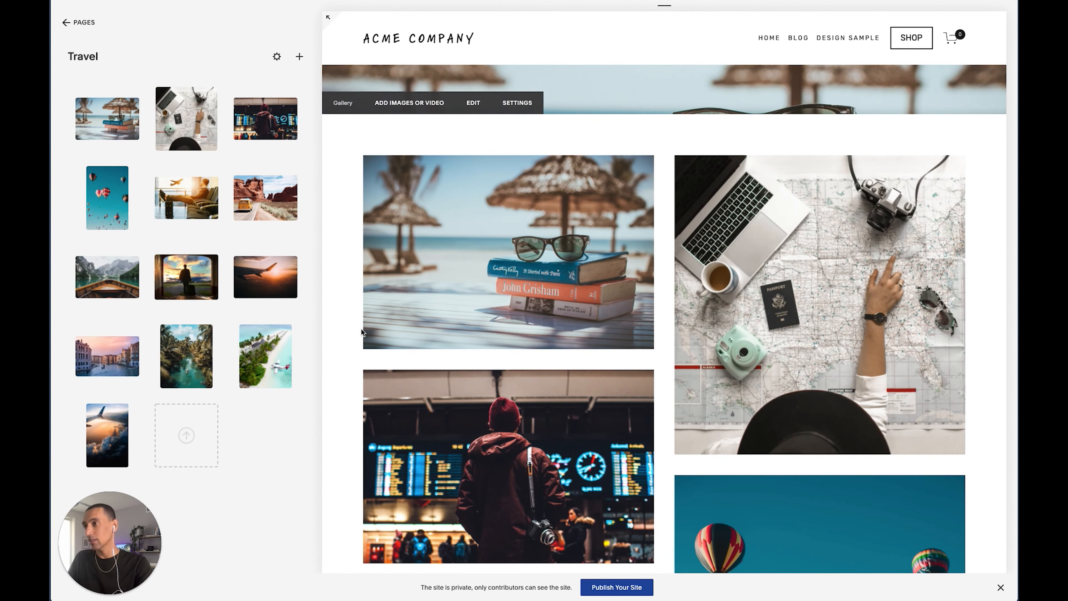
pyautogui.click(369, 328)
pyautogui.click(527, 392)
pyautogui.write('J')
pyautogui.press('Return')
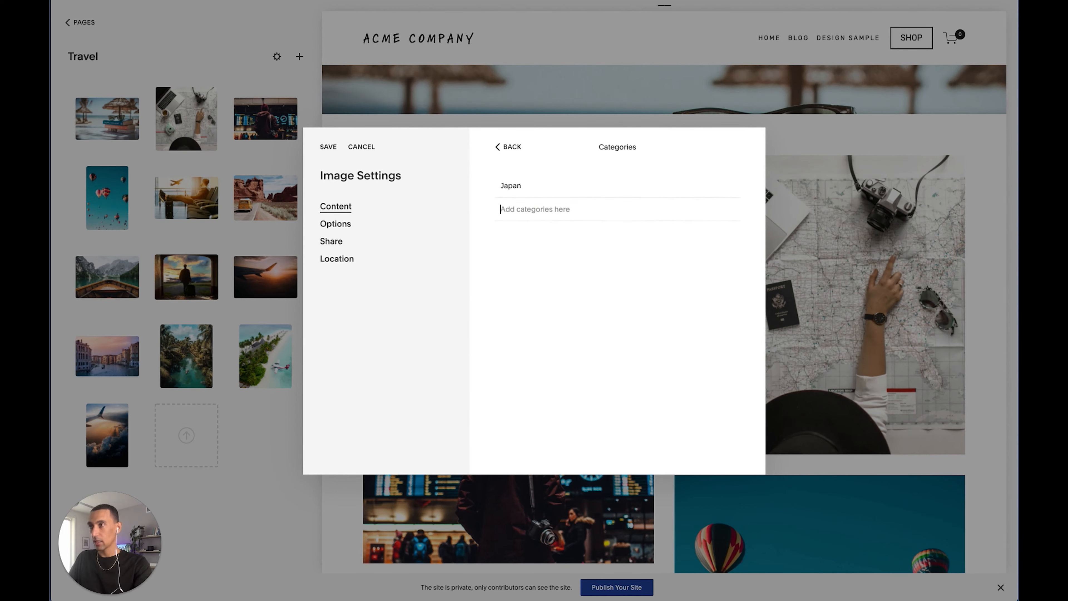
pyautogui.click(516, 185)
pyautogui.click(523, 193)
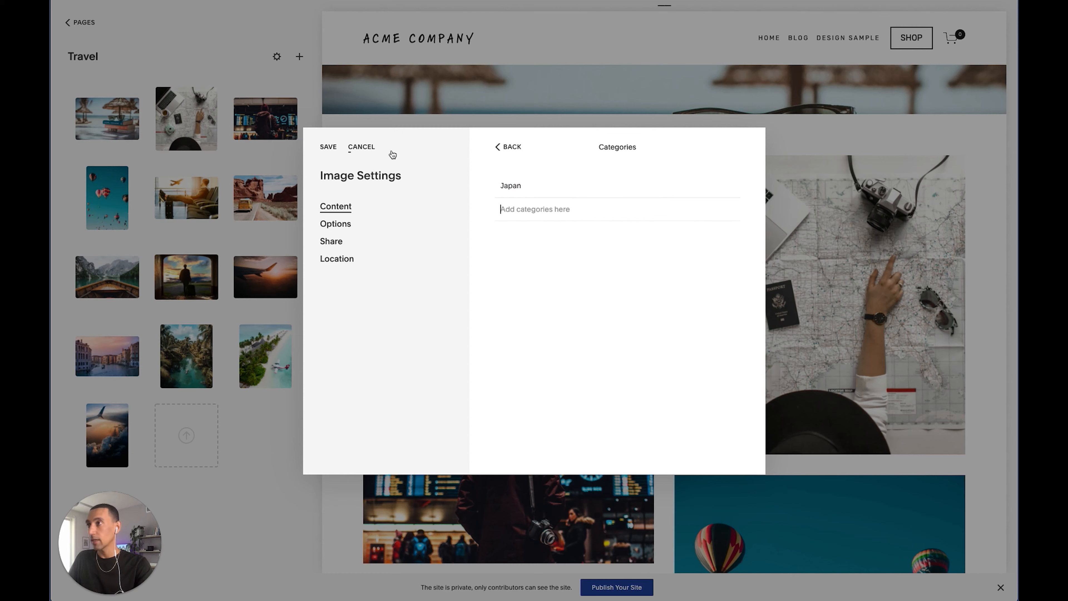
pyautogui.click(512, 149)
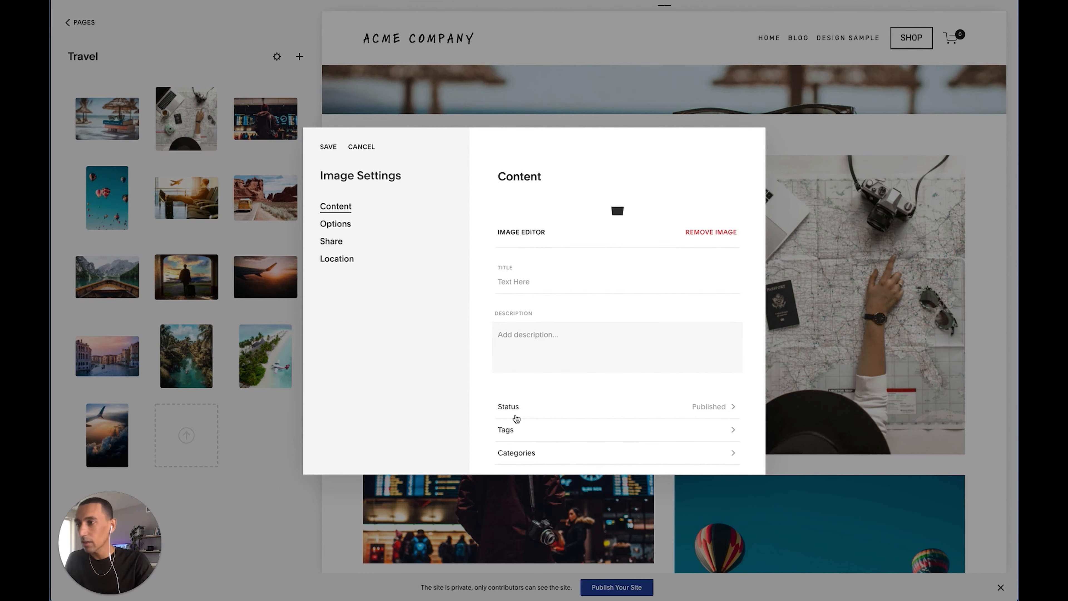
pyautogui.scroll(-2, 516, 417)
pyautogui.click(513, 397)
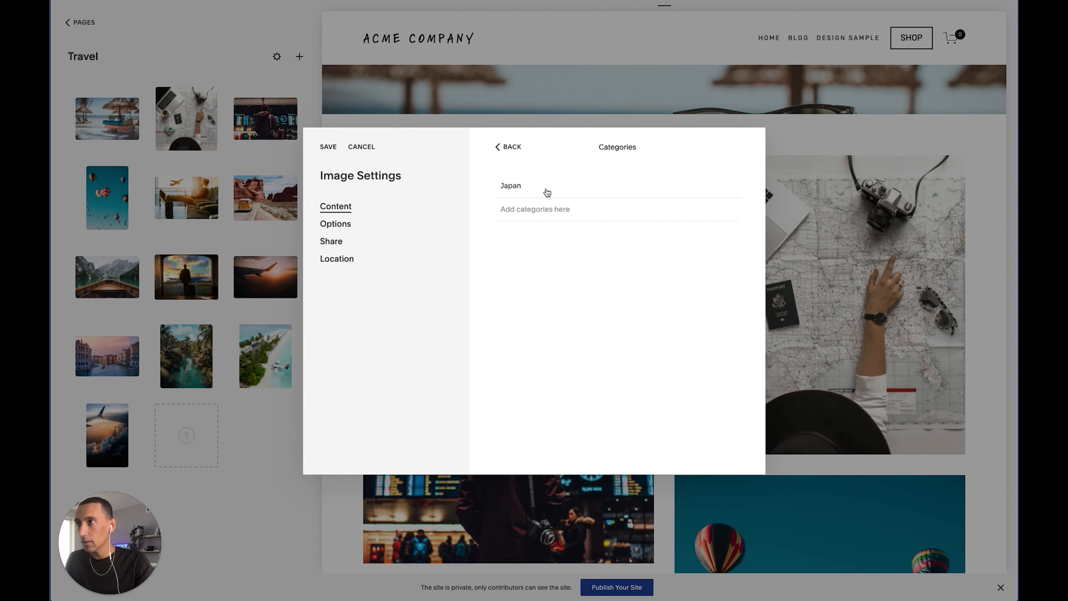
pyautogui.click(506, 146)
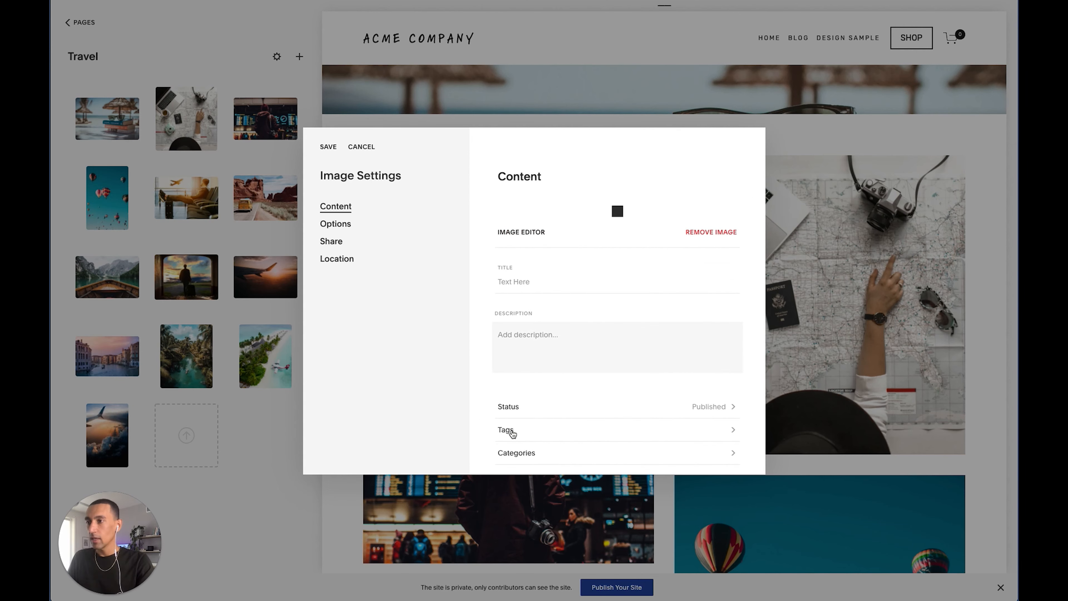
# Add the existing "Japan" tag to the same Travel gallery image and save its settings.
pyautogui.click(509, 429)
pyautogui.click(543, 178)
pyautogui.write('Jap')
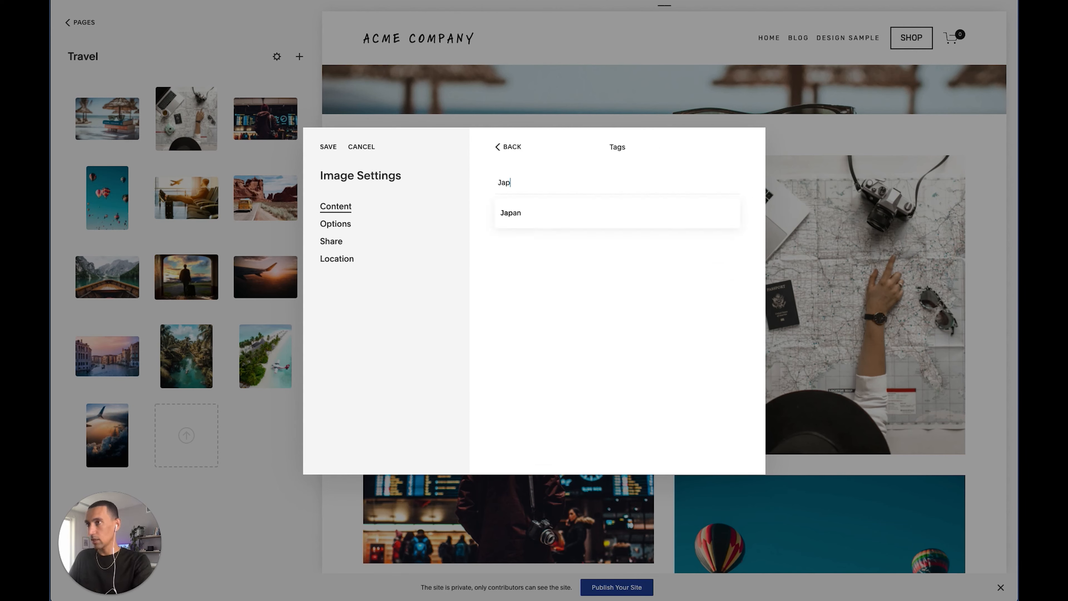
pyautogui.write('an')
pyautogui.click(521, 210)
pyautogui.click(328, 146)
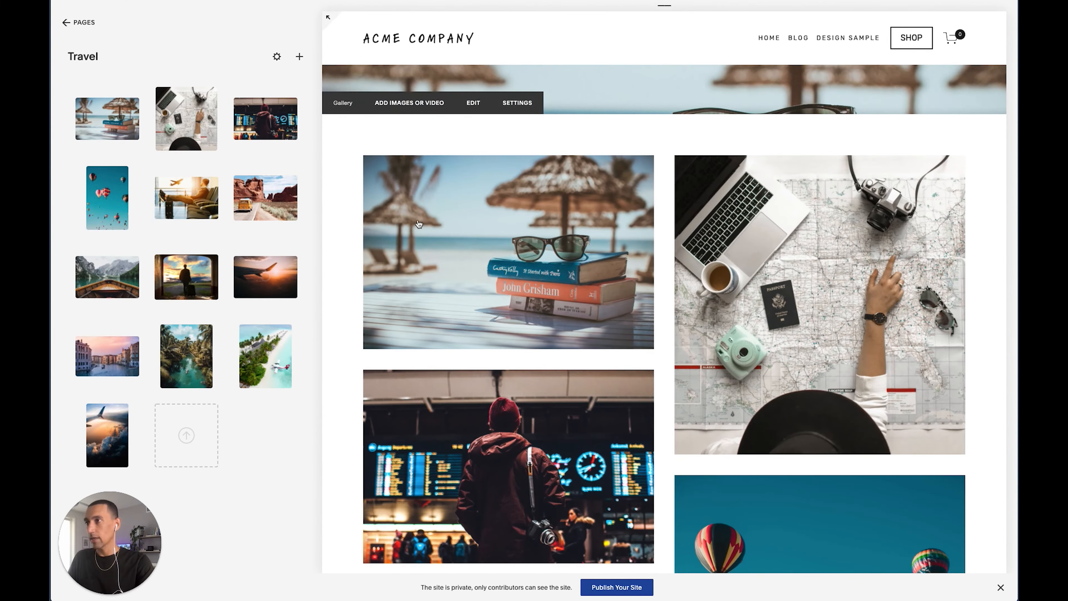
# Open the settings of a further portrait-format Travel gallery image and give it the tag "Japan".
pyautogui.click(419, 224)
pyautogui.scroll(-4, 496, 284)
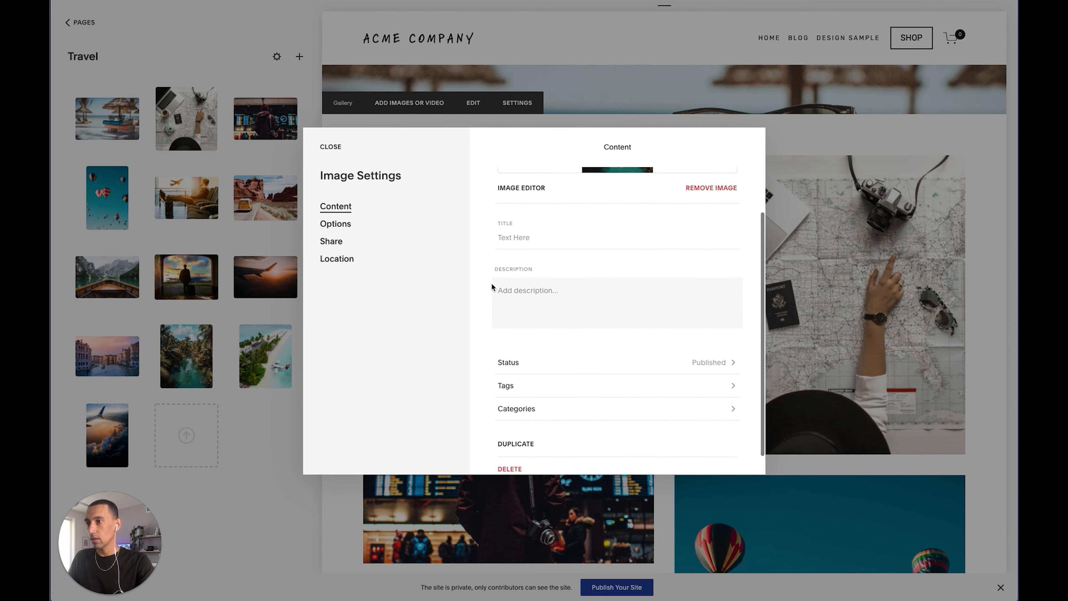
pyautogui.click(510, 376)
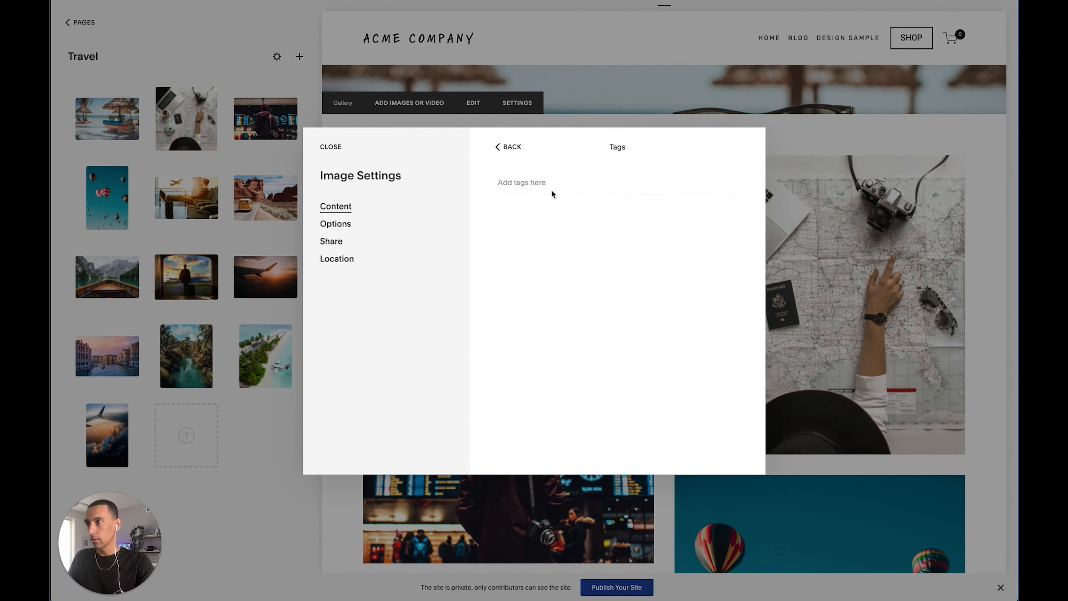
pyautogui.click(541, 183)
pyautogui.write('j')
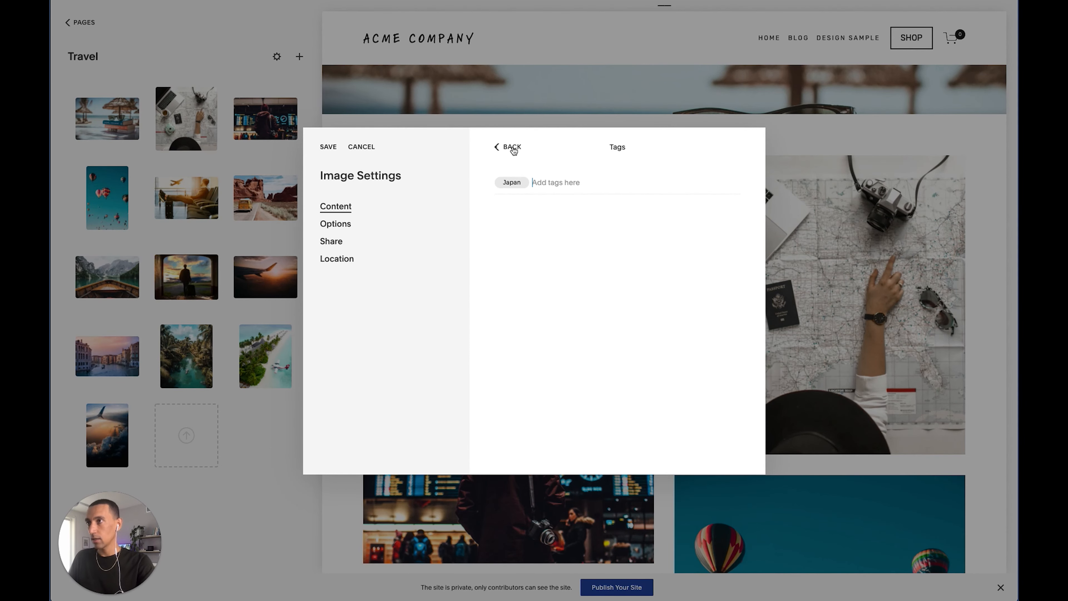
# Assign the category "Japan" to this newly tagged image as well and save the image settings.
pyautogui.click(507, 146)
pyautogui.scroll(-3, 511, 358)
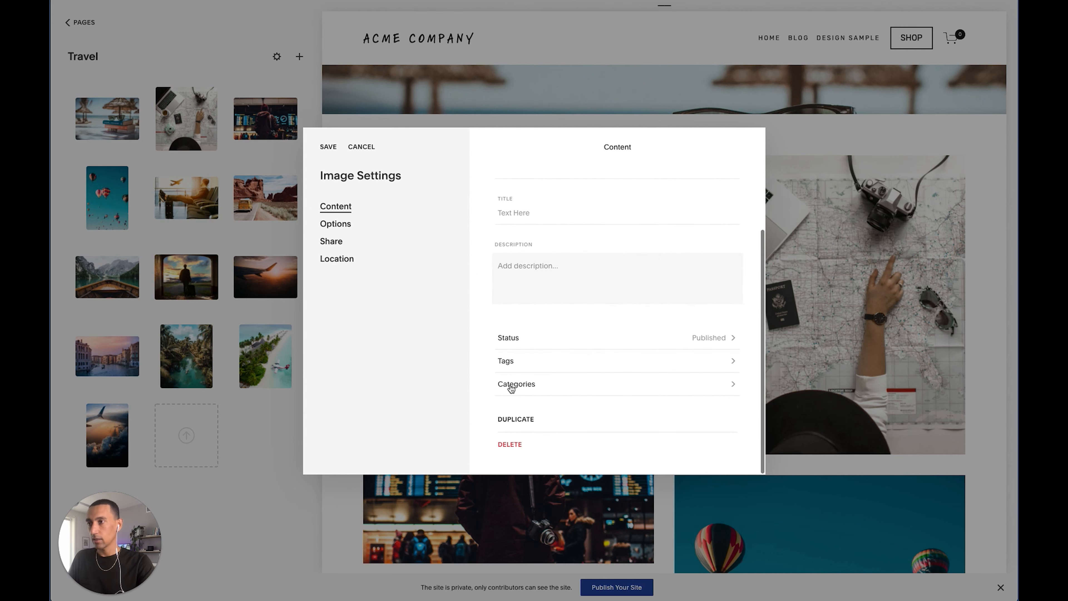
pyautogui.click(510, 384)
pyautogui.click(525, 188)
pyautogui.write('Japan')
pyautogui.click(516, 217)
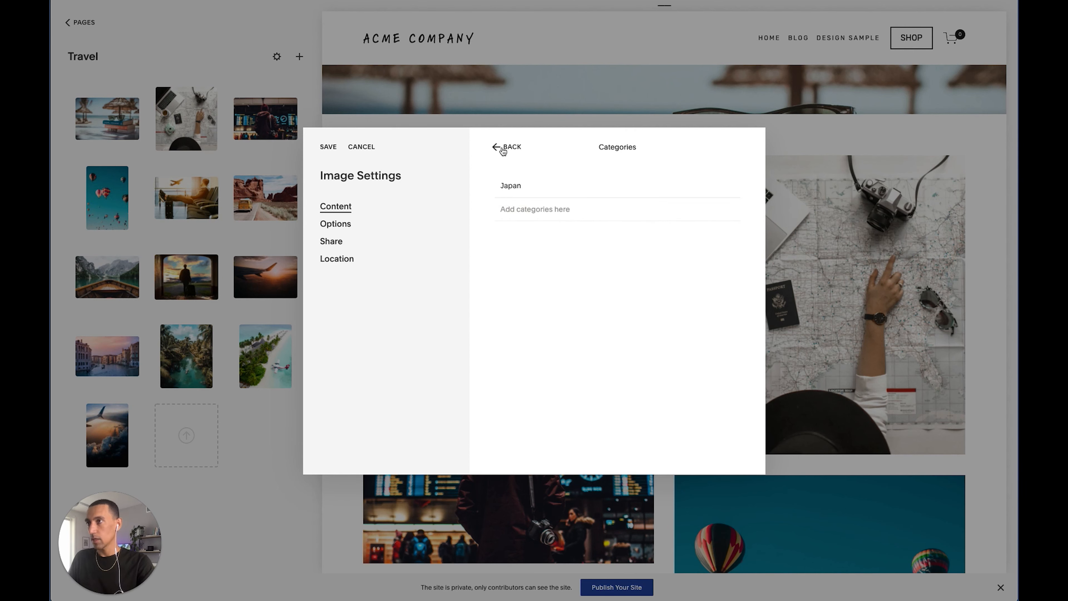
pyautogui.click(503, 147)
pyautogui.click(328, 148)
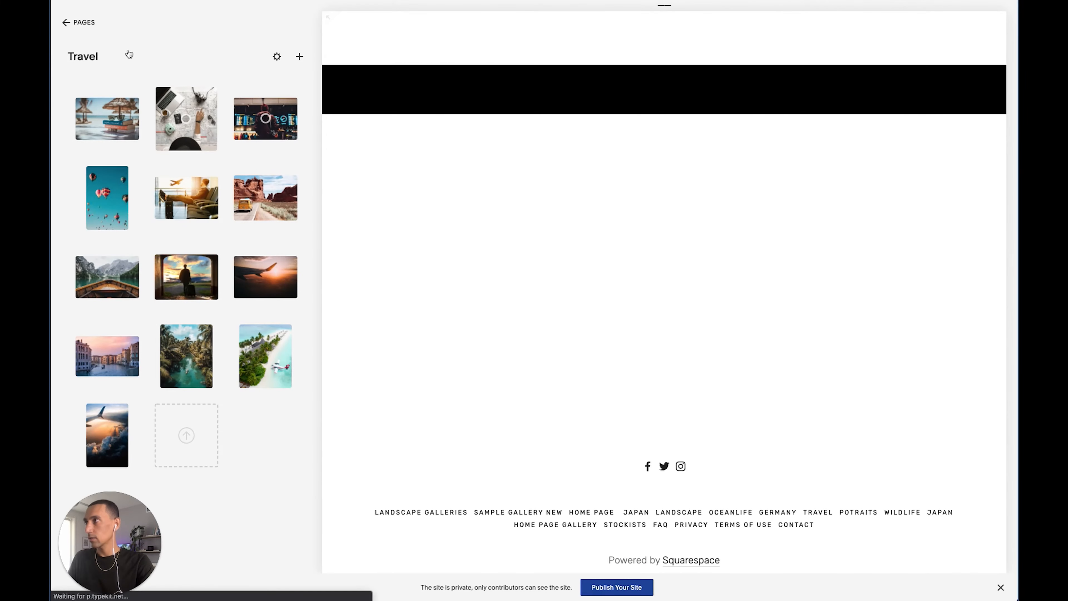
# Return to the page list and create a blank page named "Japan Travel" in the footer navigation.
pyautogui.click(86, 25)
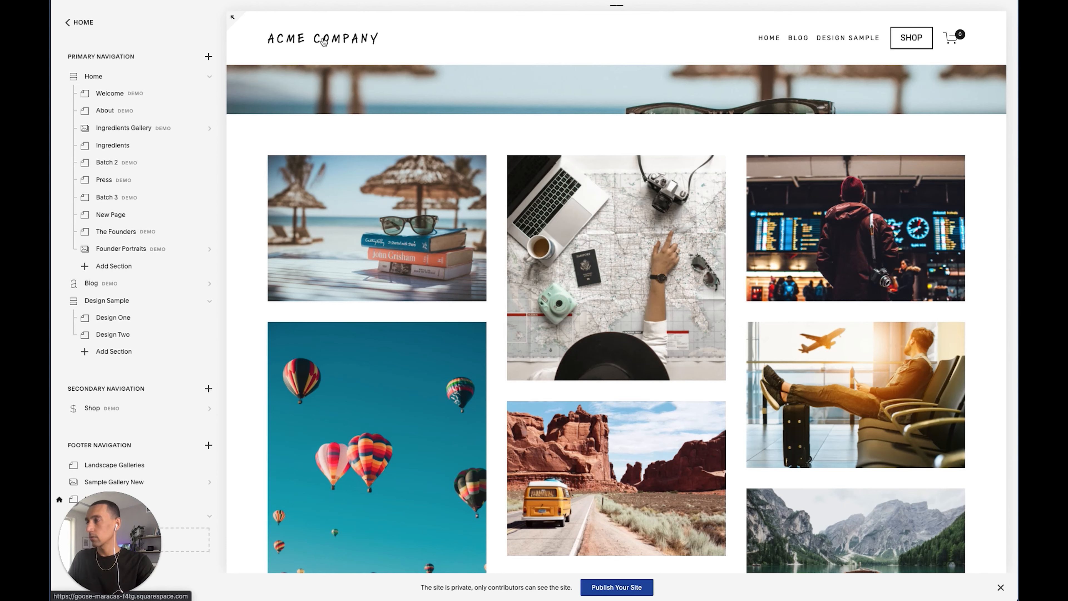
pyautogui.scroll(-5, 168, 294)
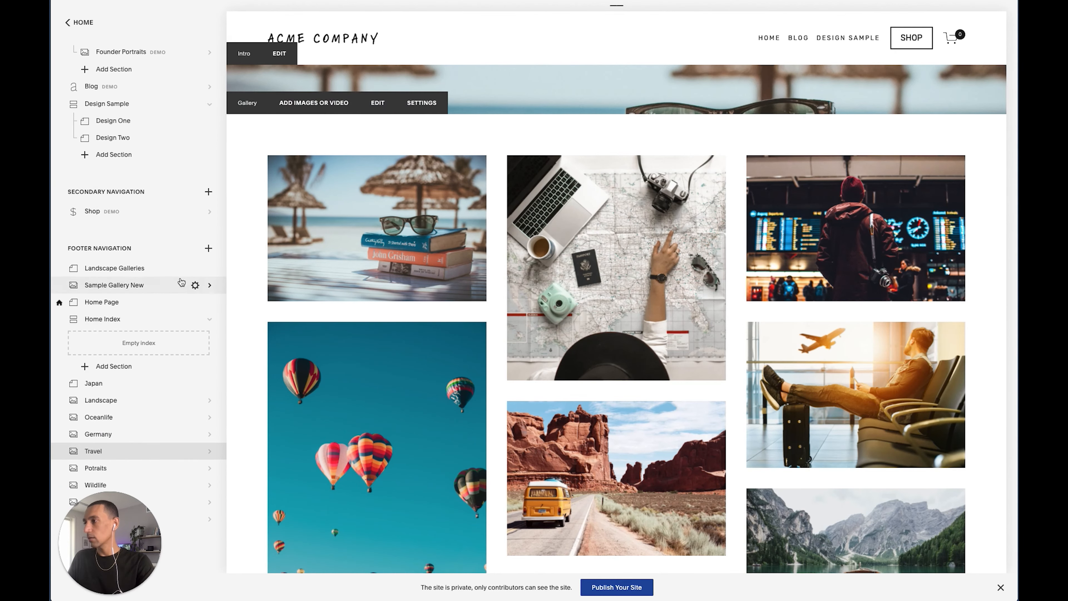
pyautogui.click(208, 248)
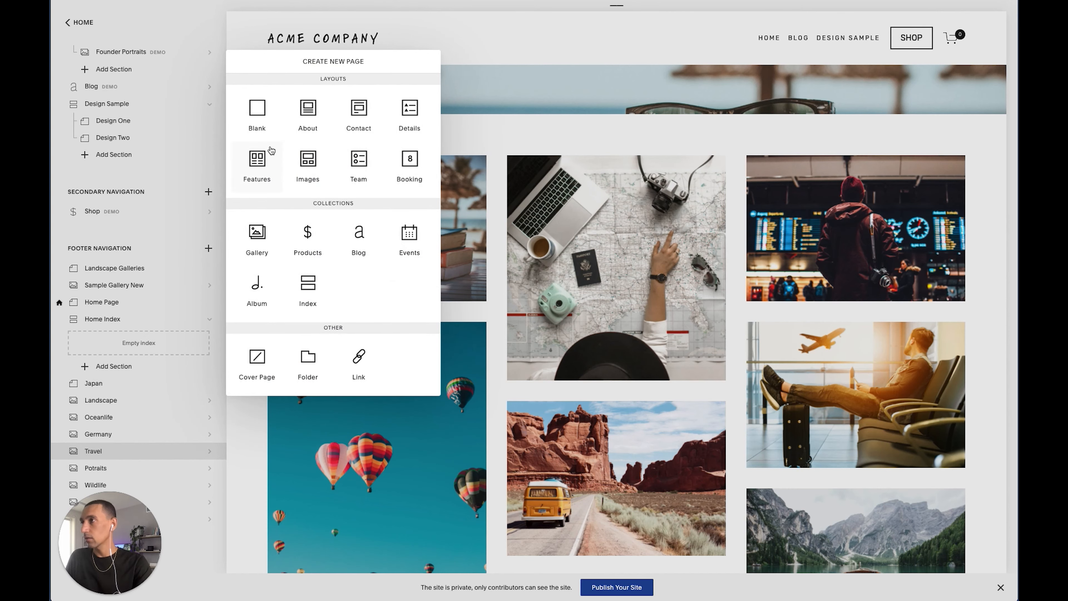
pyautogui.click(261, 115)
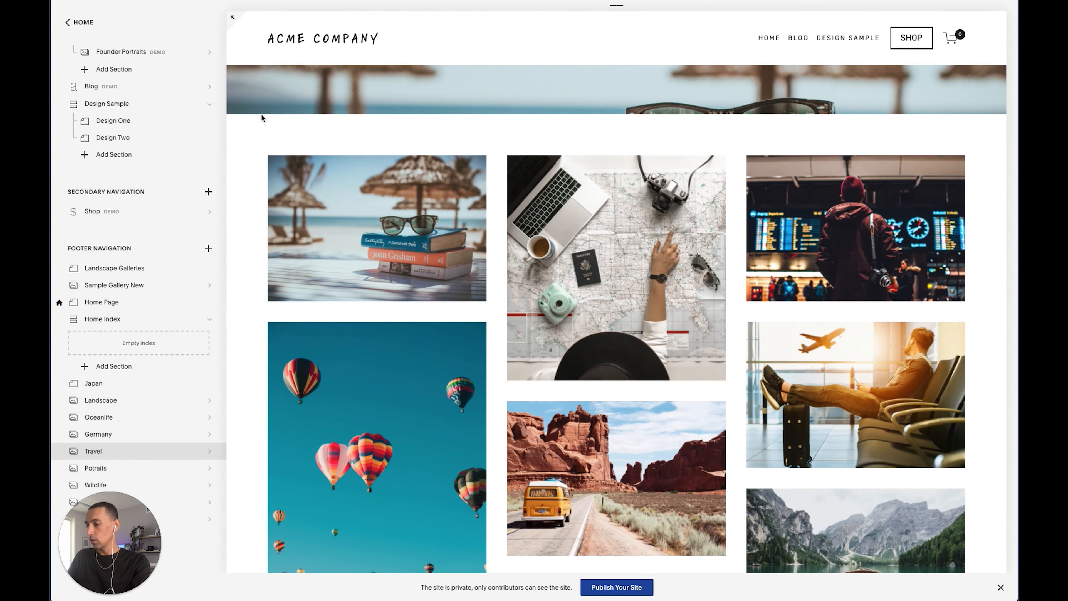
pyautogui.write('Japan Travel')
pyautogui.press('Return')
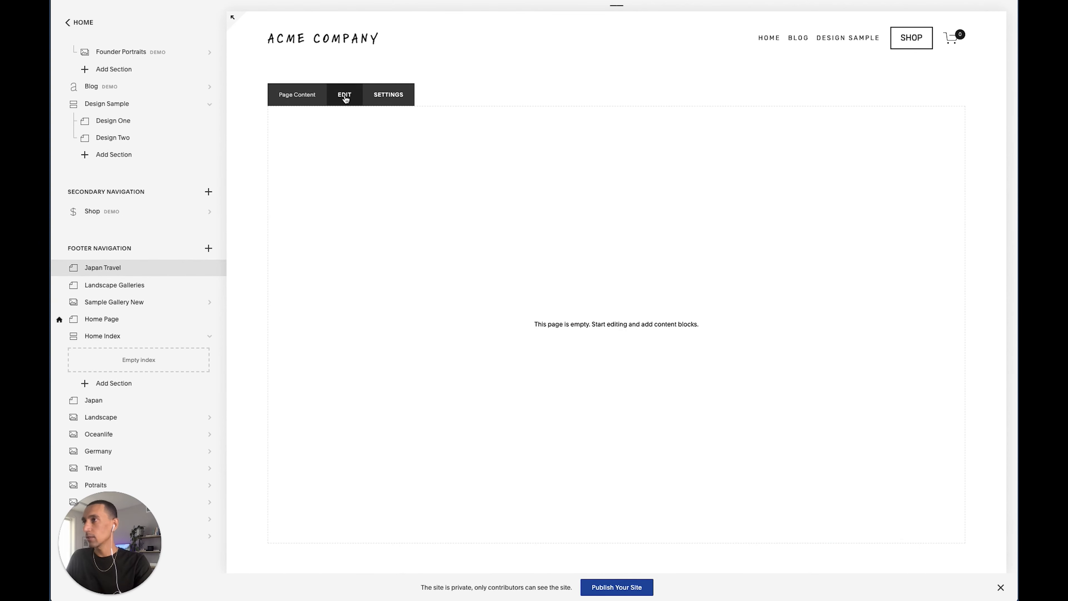
# Edit the Japan Travel page and add the title "Japan Travel Gallery" as a bold, centred Heading 2.
pyautogui.click(344, 96)
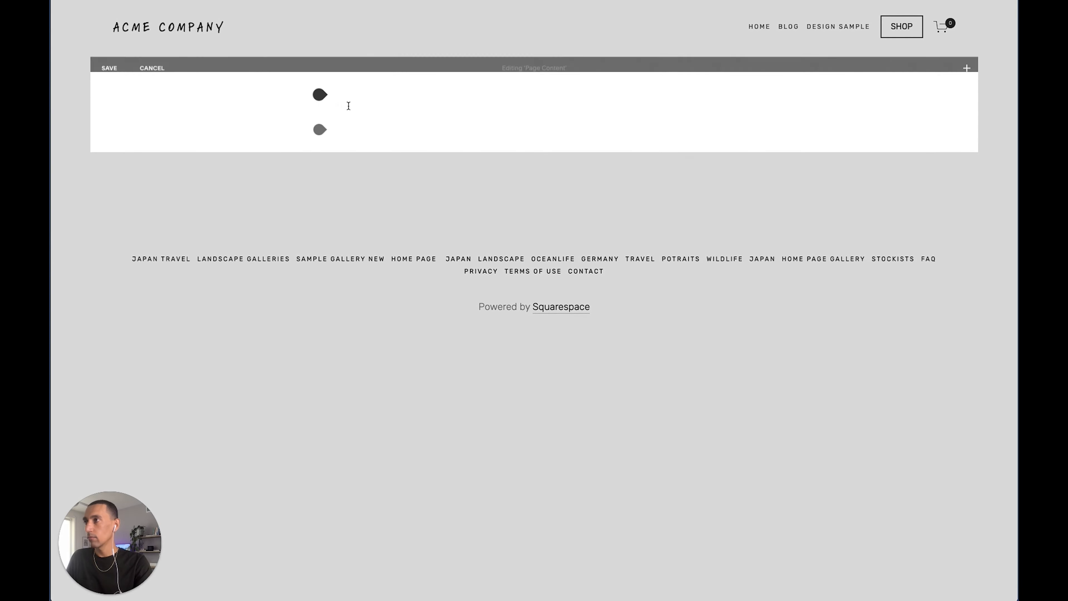
pyautogui.click(351, 112)
pyautogui.write('Japan Travel Gallery')
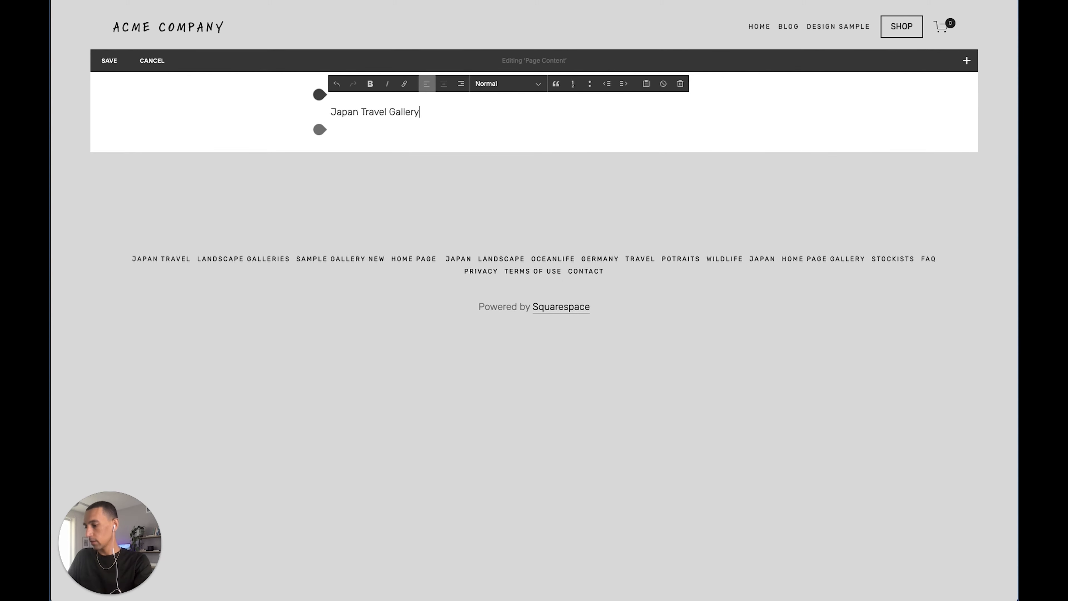
pyautogui.press('super+alt+1')
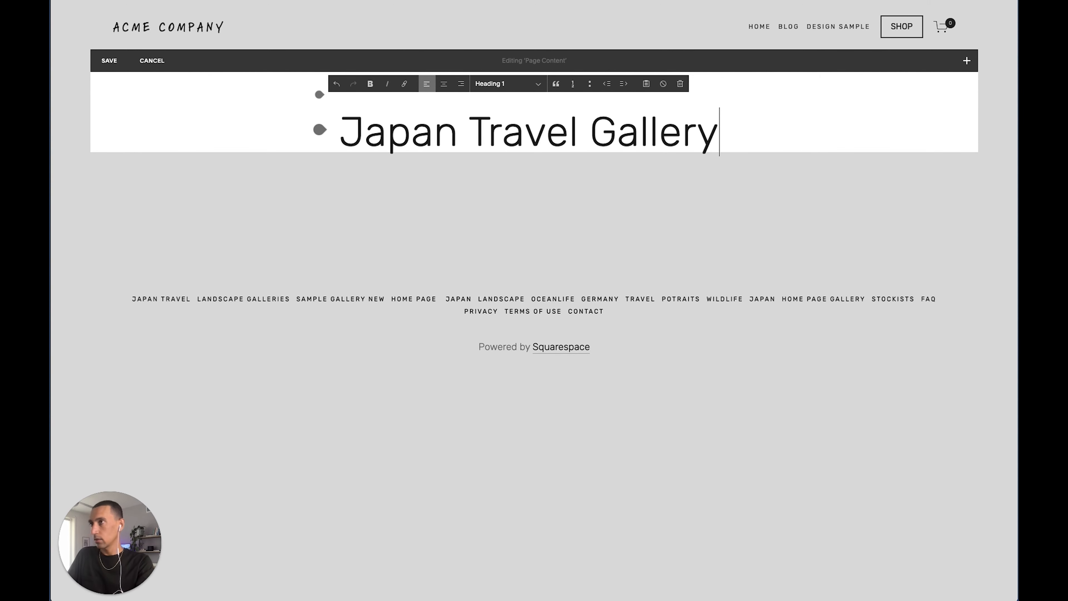
pyautogui.press('super+a')
pyautogui.press('super+alt+2')
pyautogui.press('super+b')
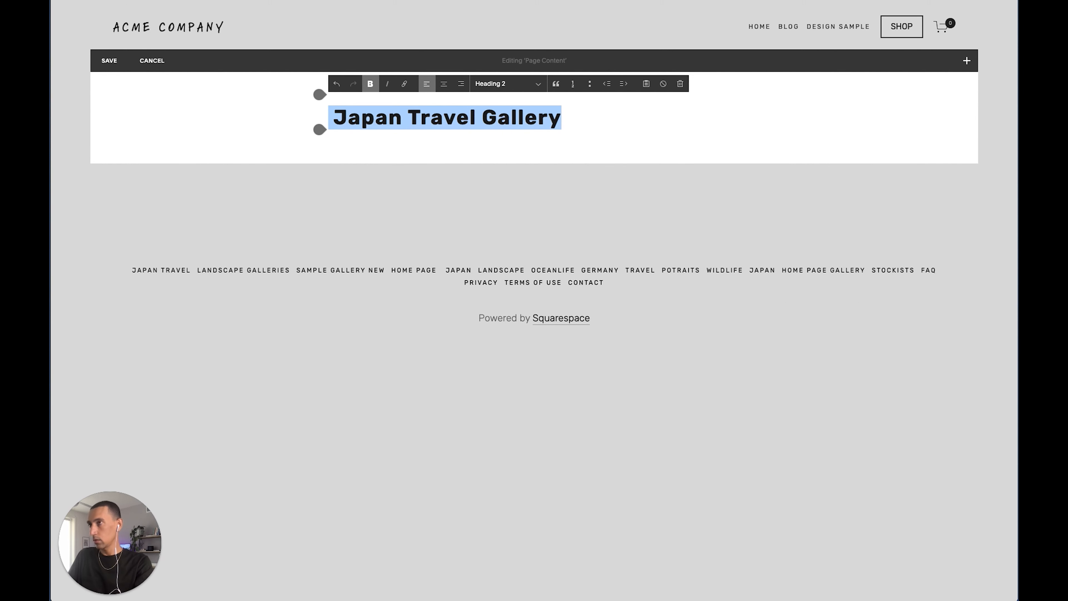
pyautogui.click(443, 83)
pyautogui.click(267, 152)
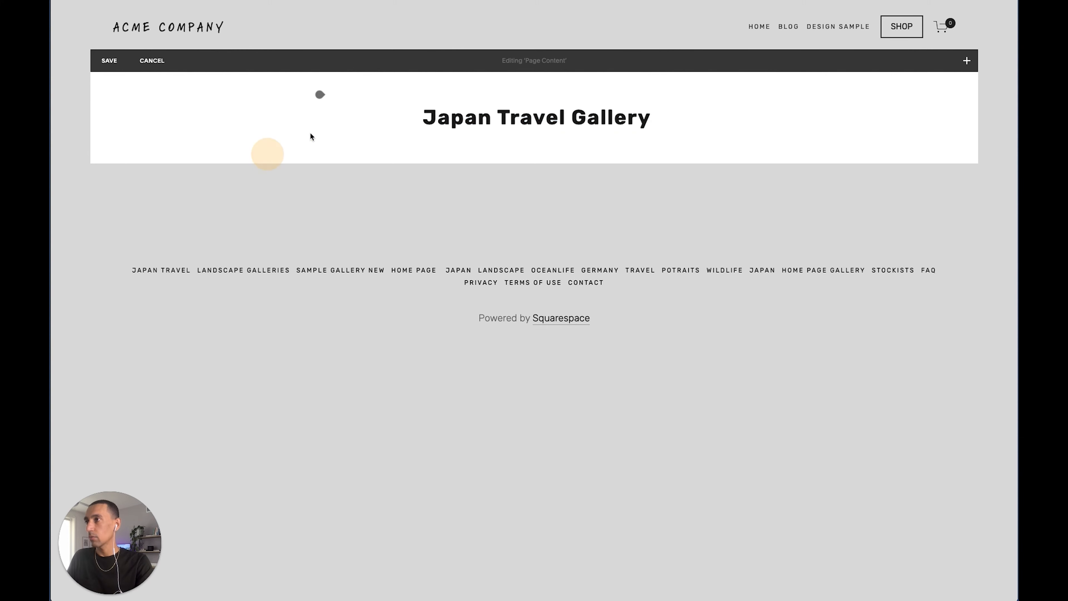
pyautogui.click(320, 142)
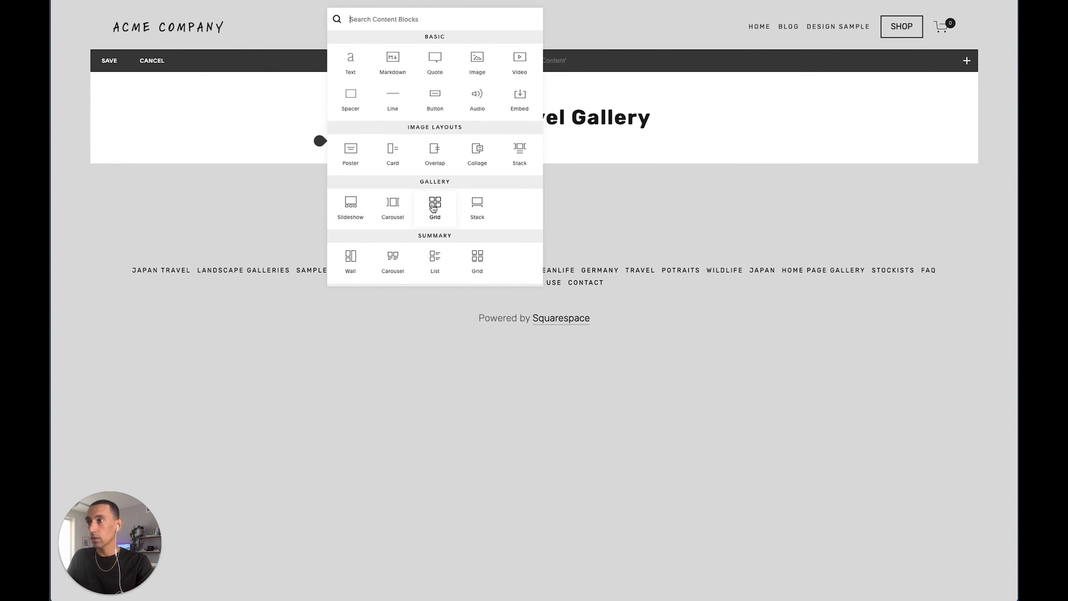
pyautogui.click(434, 216)
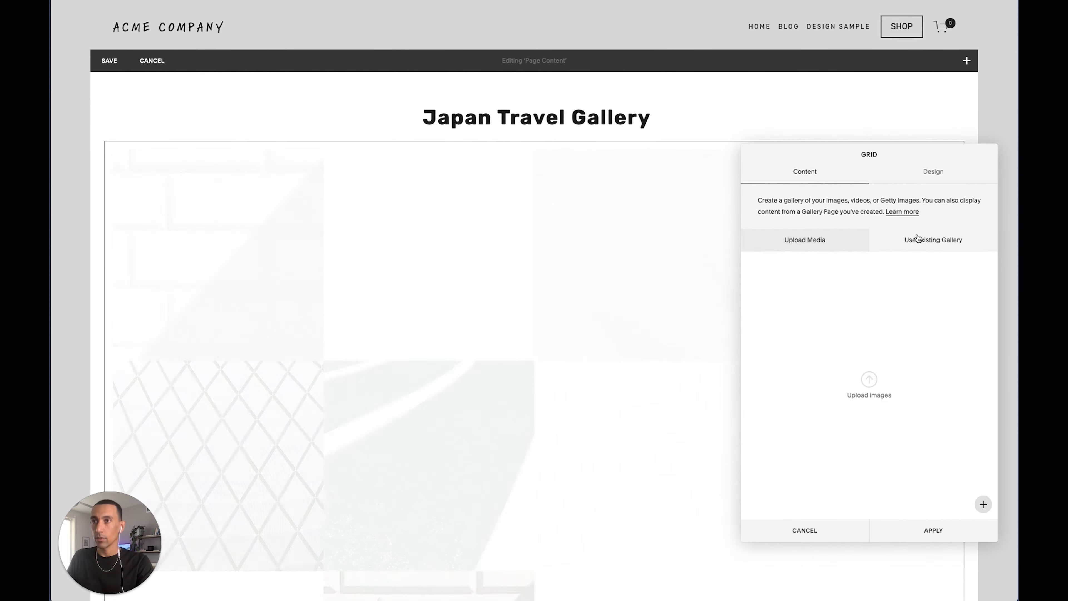
pyautogui.click(942, 243)
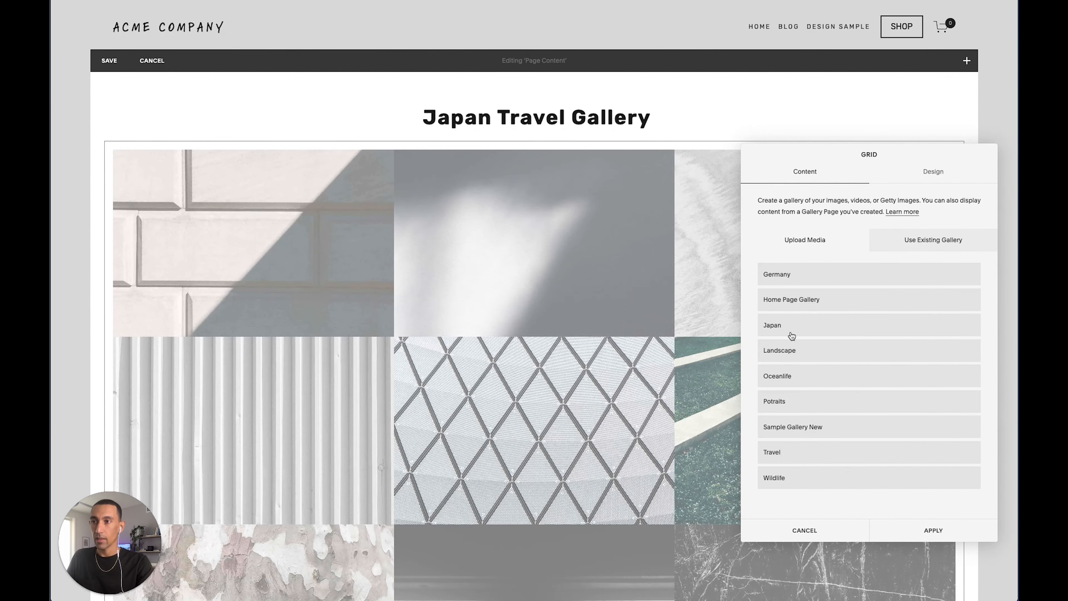
pyautogui.click(791, 327)
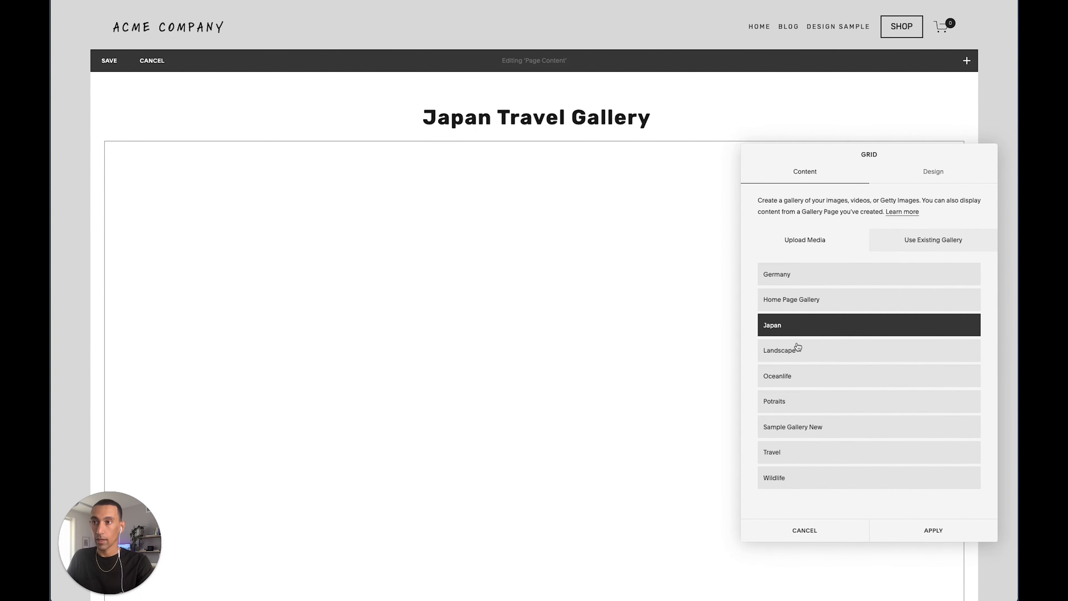
pyautogui.click(781, 452)
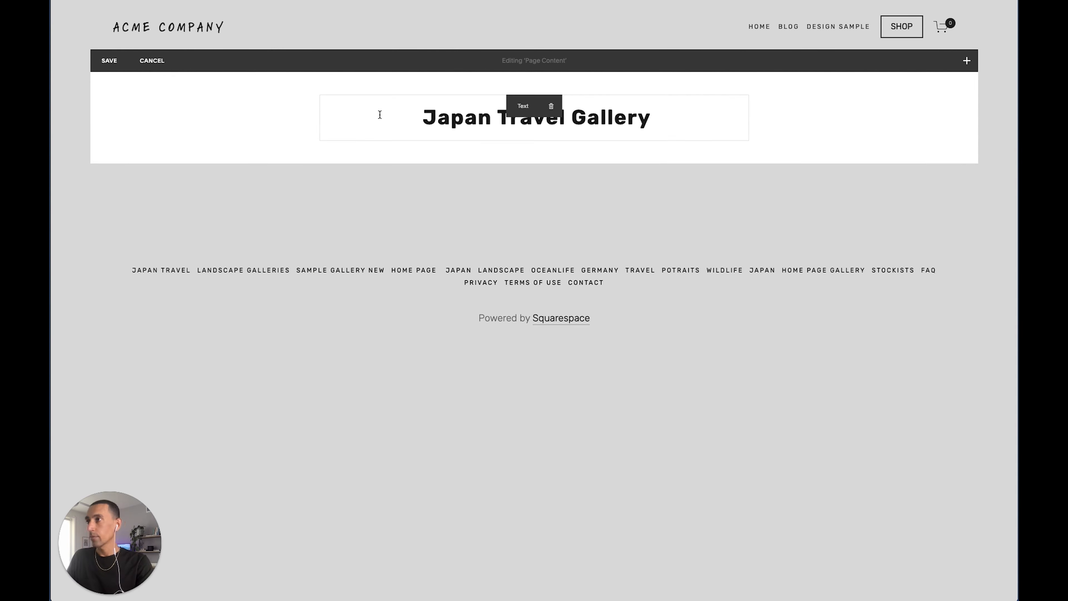
# Insert a Wall summary block below the Japan Travel Gallery title with the Travel gallery as its content source.
pyautogui.moveTo(350, 123)
pyautogui.click(321, 141)
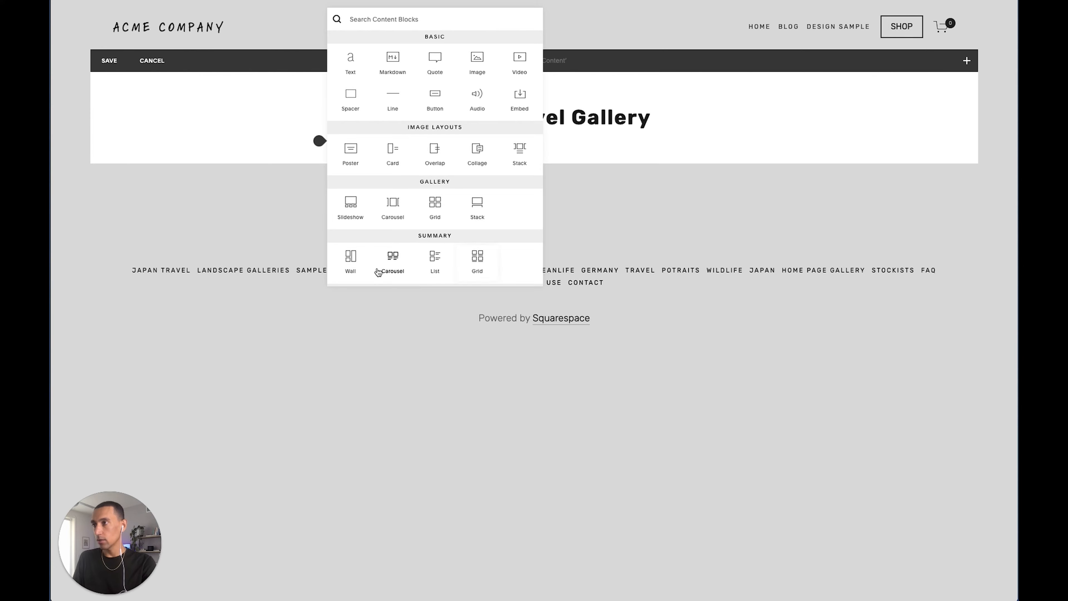
pyautogui.click(354, 259)
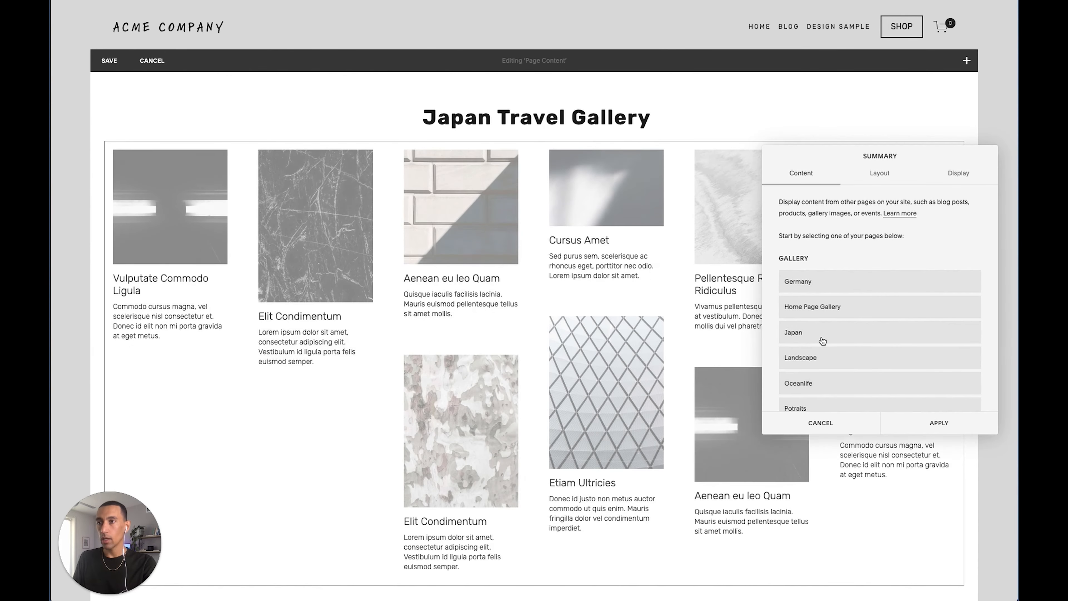
pyautogui.scroll(-2, 825, 357)
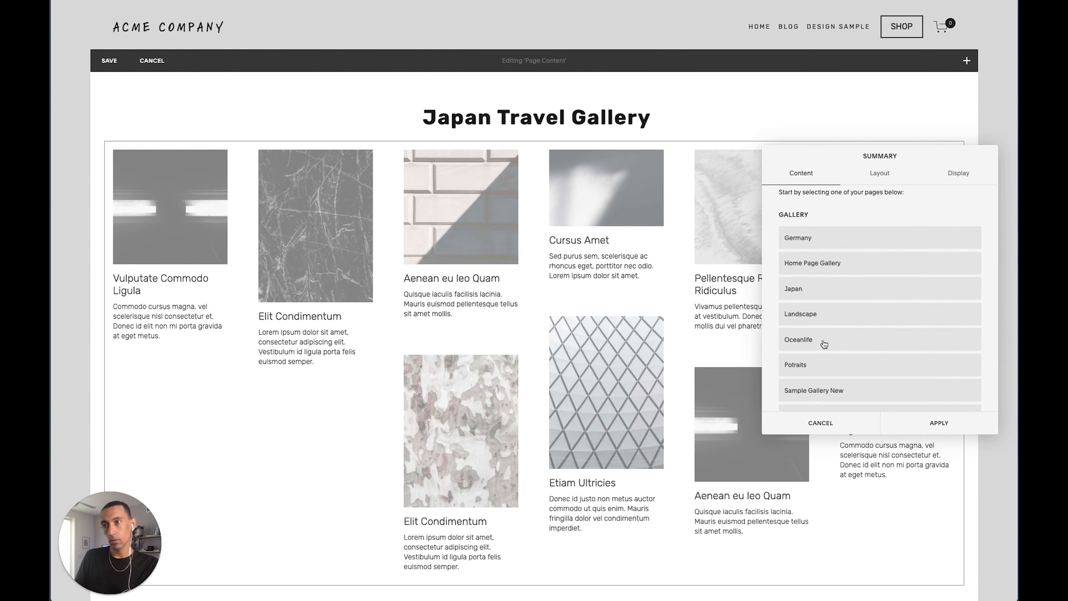
pyautogui.scroll(-2, 824, 350)
pyautogui.click(807, 366)
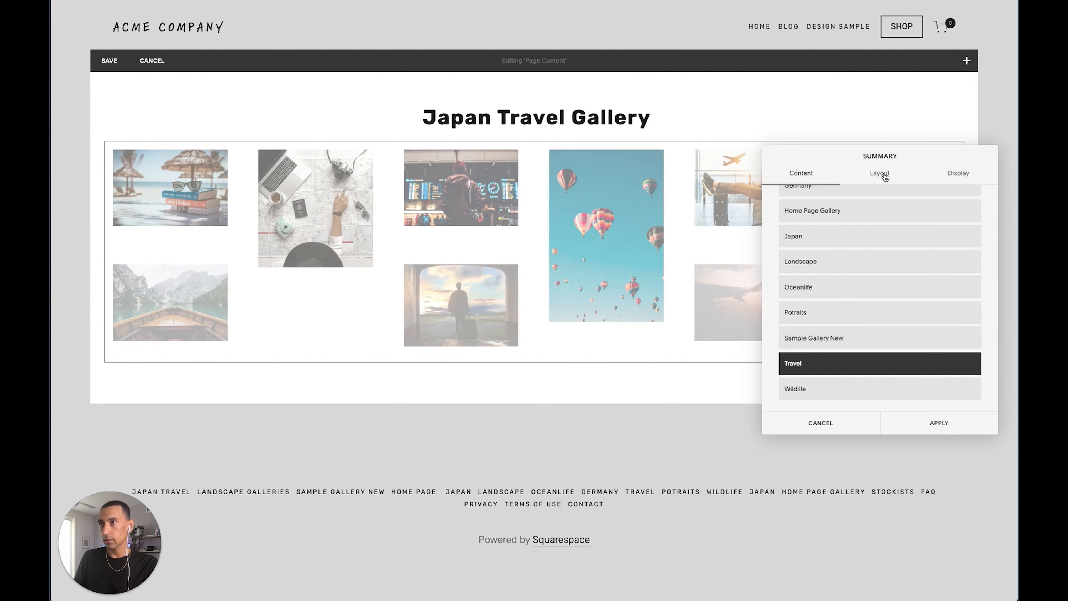
# Increase the summary block's column width to about 353 in its layout settings.
pyautogui.click(883, 176)
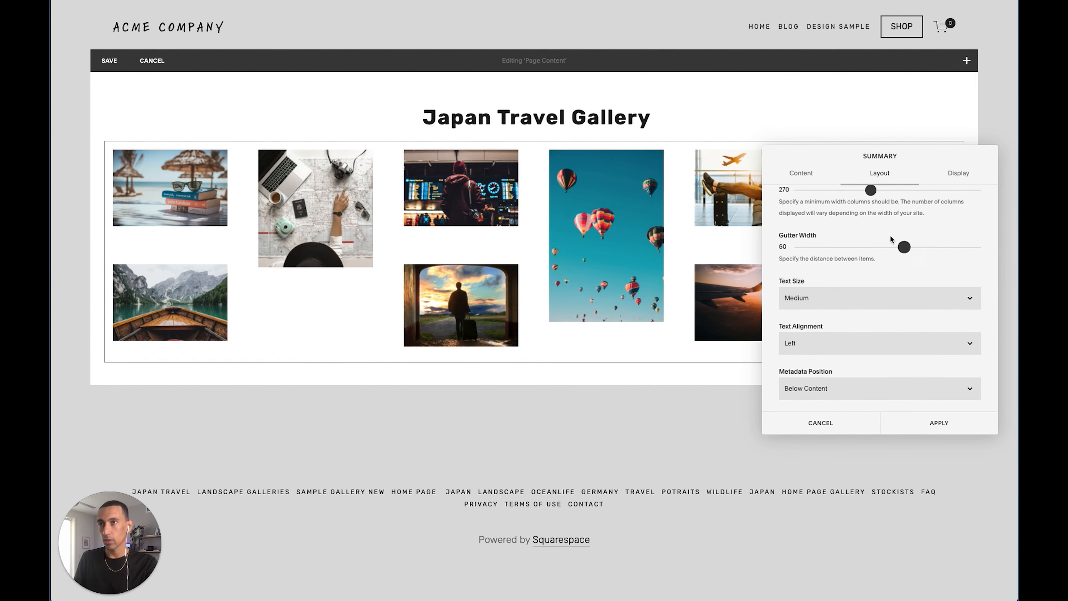
pyautogui.scroll(2, 871, 223)
pyautogui.moveTo(871, 223); pyautogui.dragTo(897, 223)
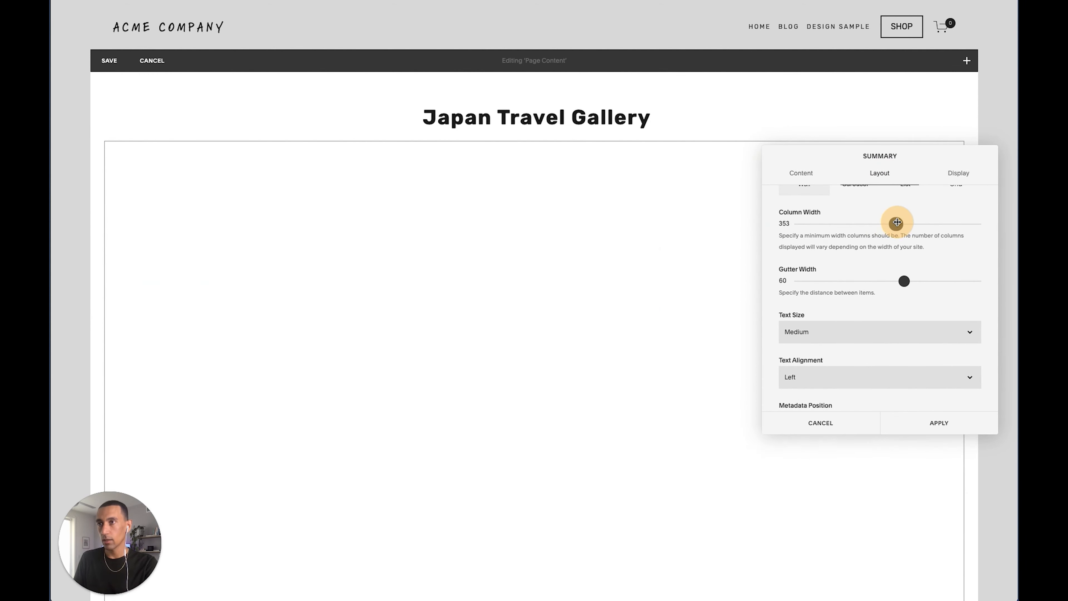
# Set the summary block's primary metadata to None in its display settings.
pyautogui.scroll(-1, 878, 250)
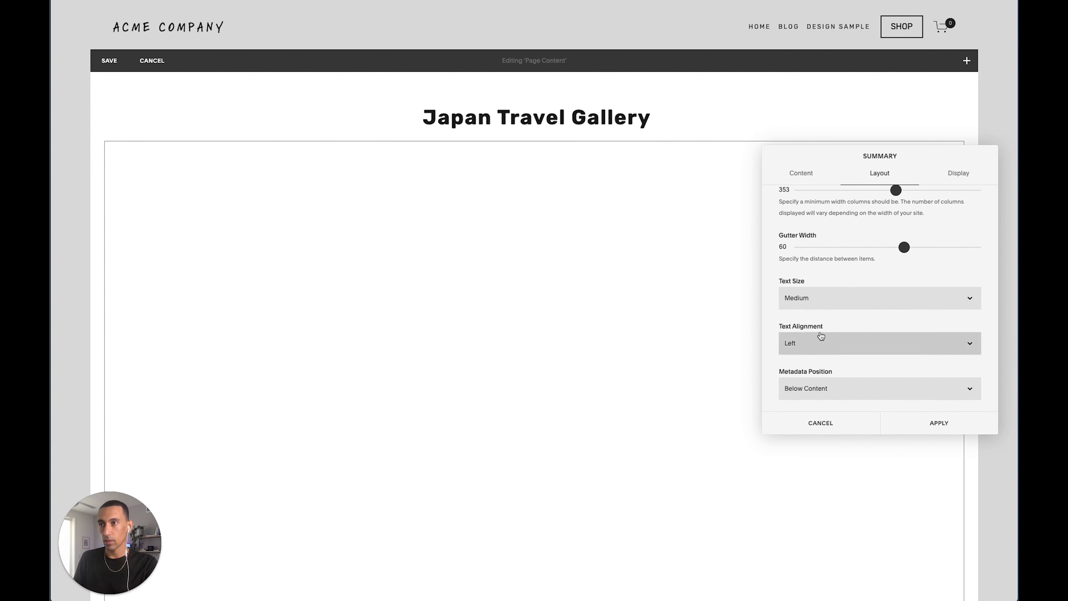
pyautogui.click(956, 174)
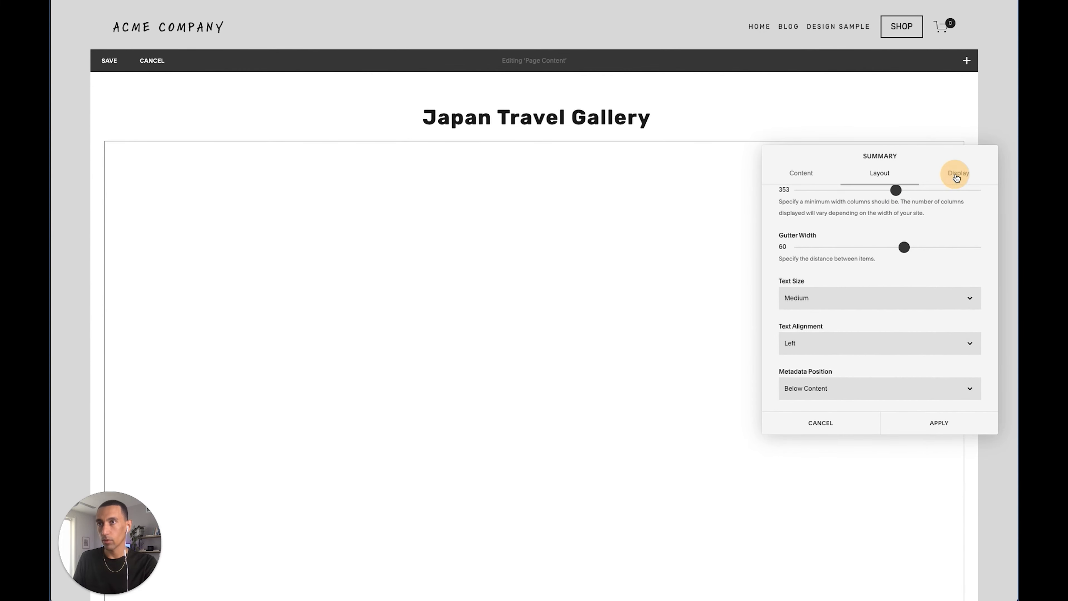
pyautogui.scroll(1, 881, 225)
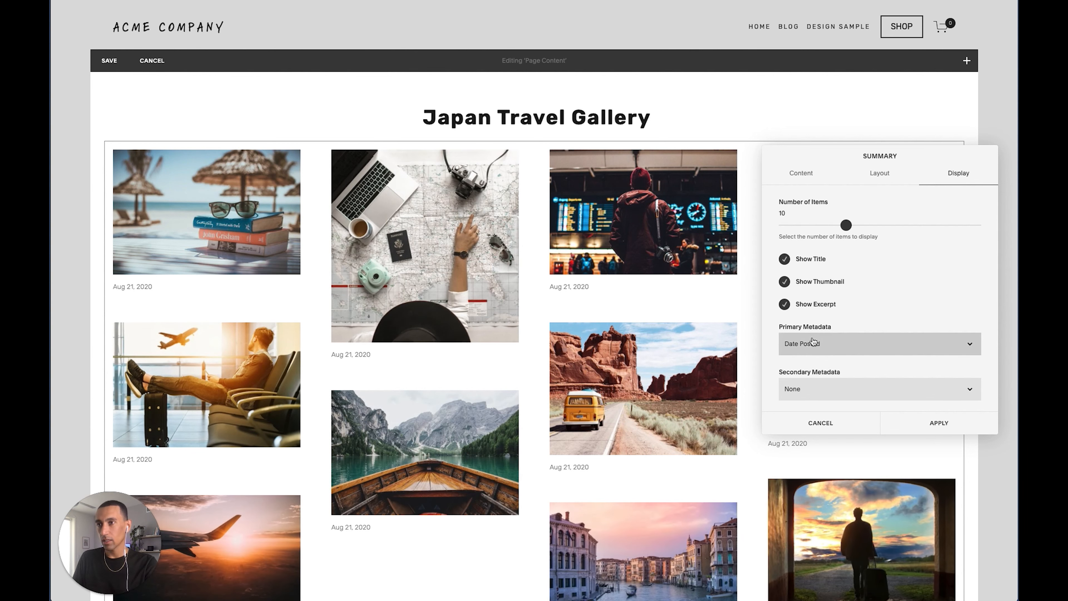
pyautogui.click(811, 343)
pyautogui.click(810, 337)
# Try filtering the summary block by the Japan category, and clear the category filter again.
pyautogui.scroll(-3, 837, 302)
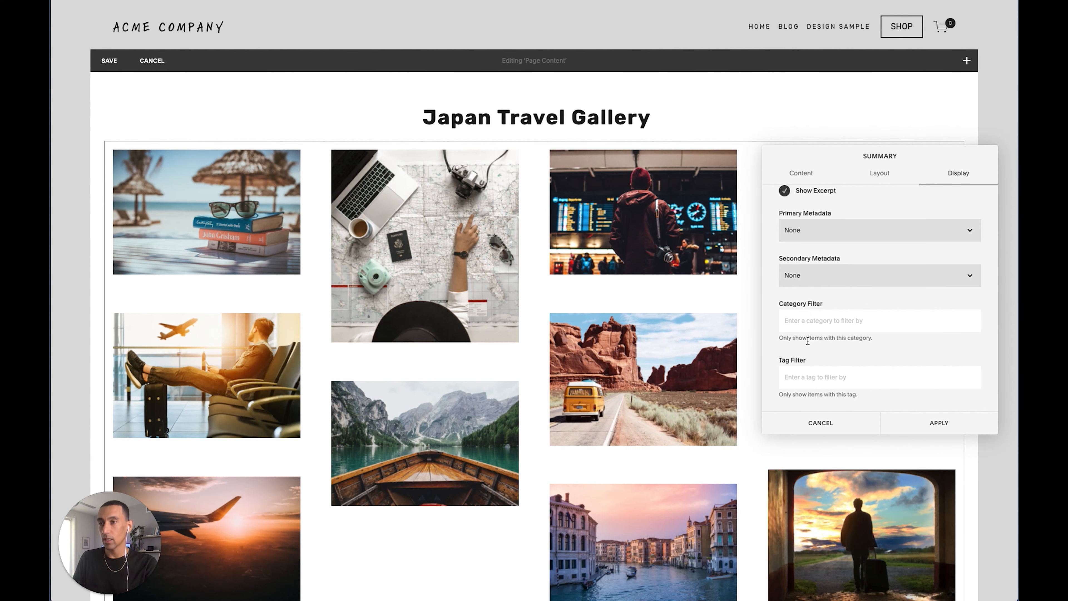
pyautogui.scroll(-1, 808, 342)
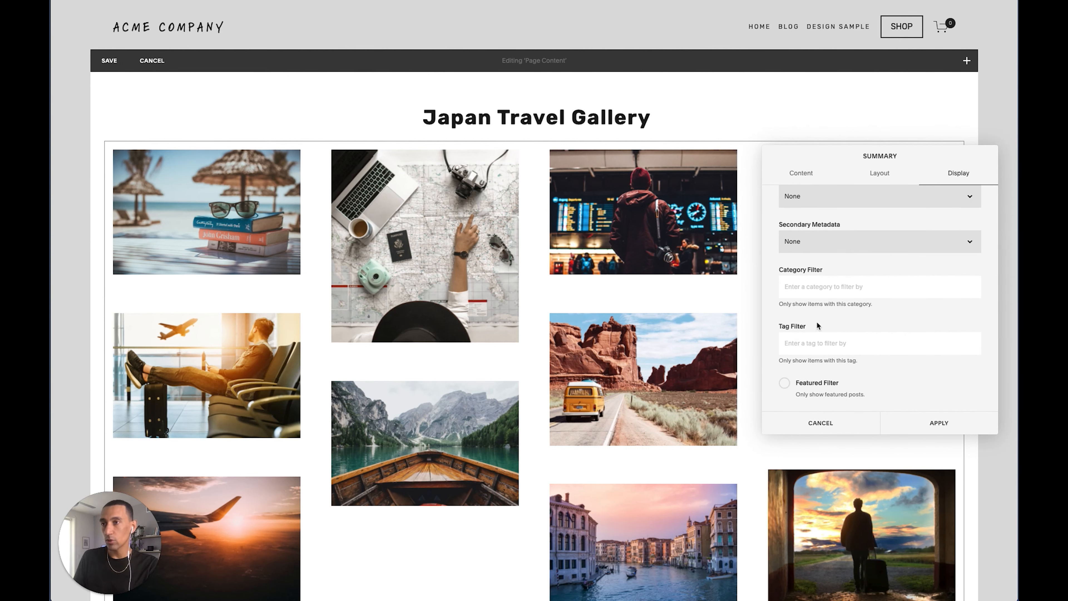
pyautogui.click(812, 288)
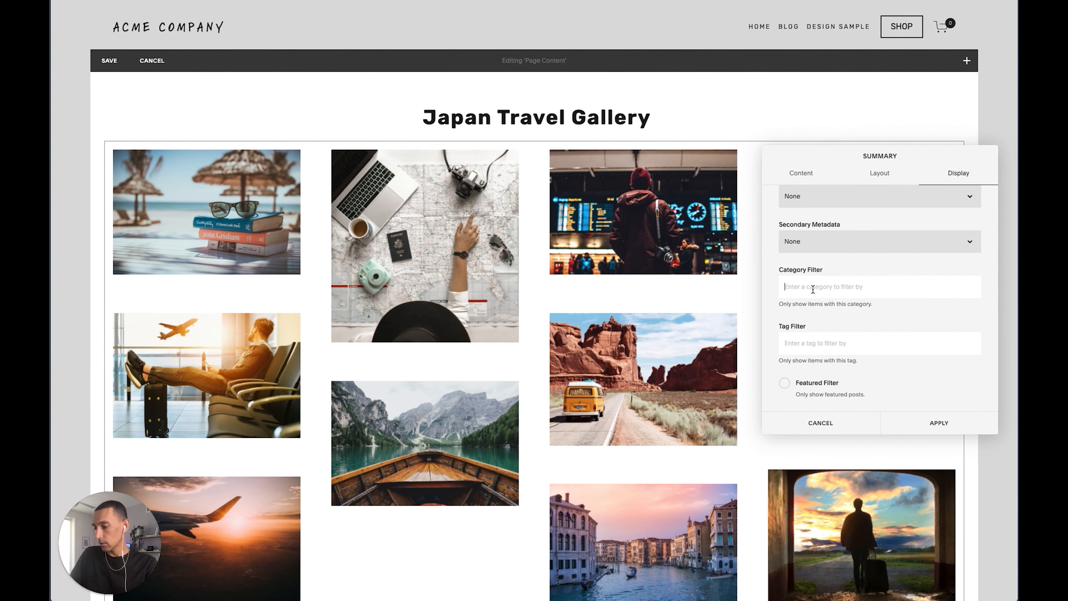
pyautogui.write('jap')
pyautogui.click(801, 310)
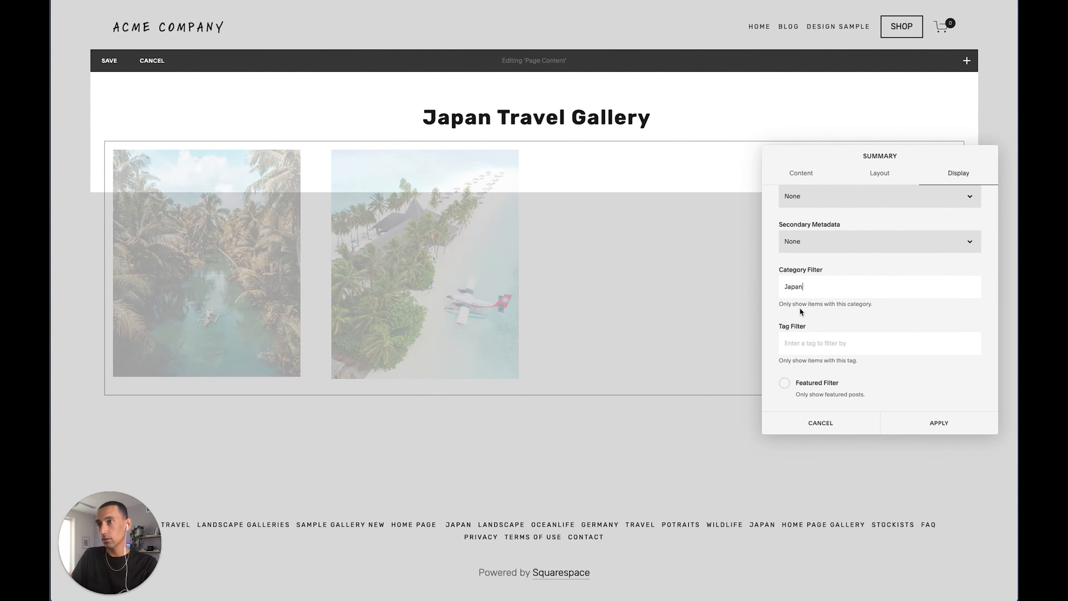
pyautogui.press('BackSpace')
pyautogui.press('BackSpace')
pyautogui.press('BackSpace')
pyautogui.press('BackSpace')
pyautogui.press('BackSpace')
# Filter the summary block by the Japan tag and move its settings dialog slightly upward.
pyautogui.click(799, 342)
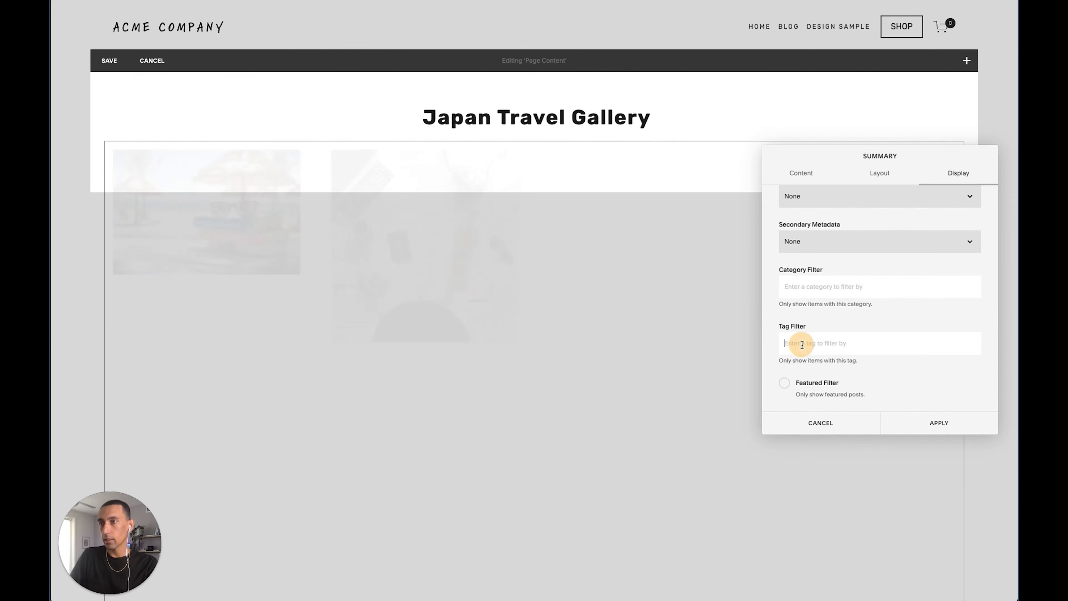
pyautogui.write('ja')
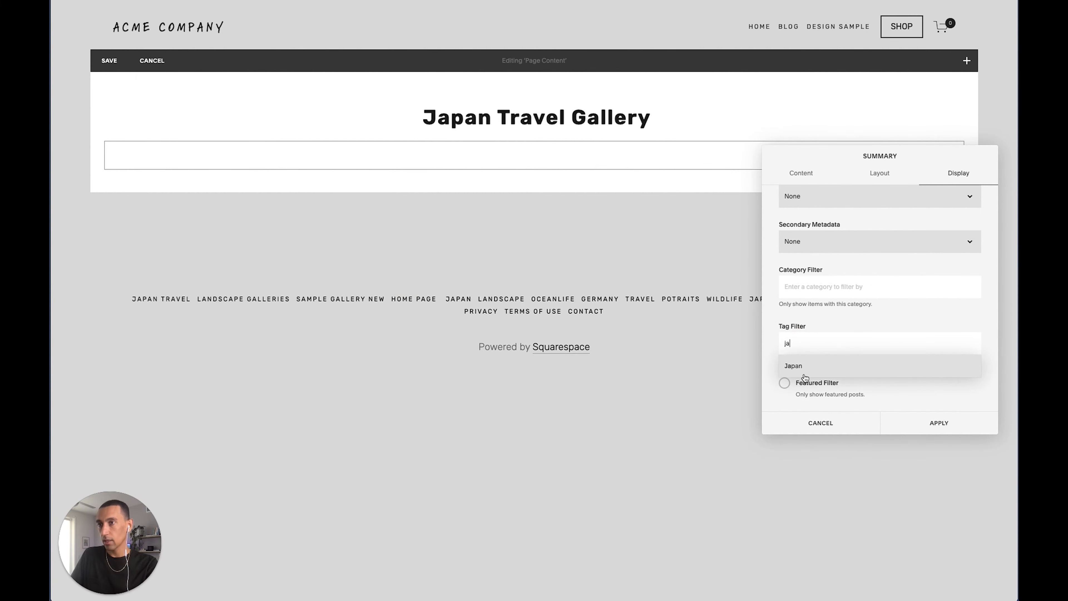
pyautogui.click(804, 369)
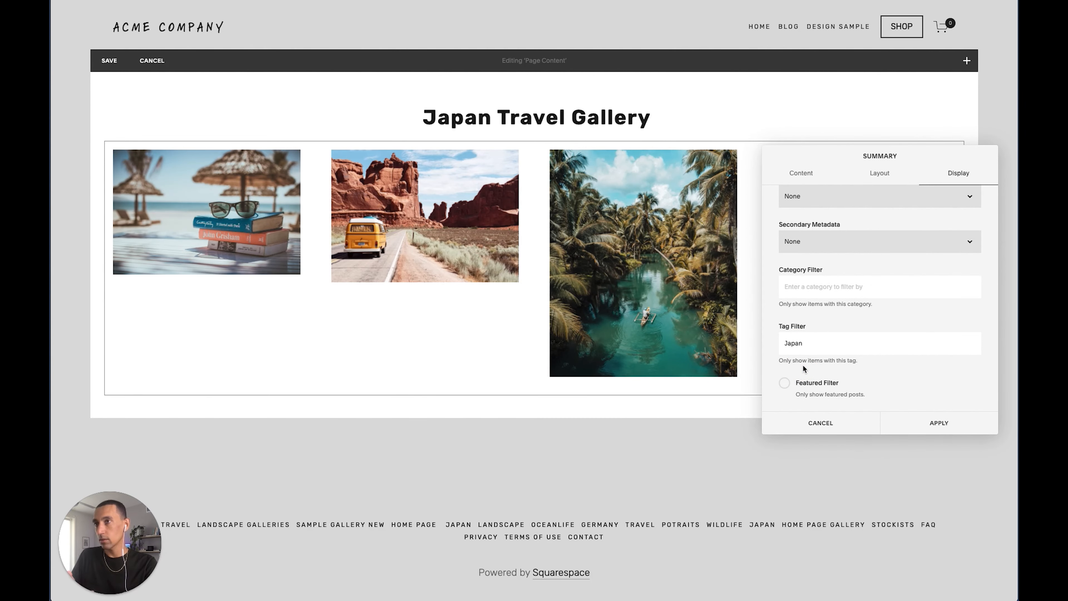
pyautogui.moveTo(812, 147); pyautogui.dragTo(803, 126)
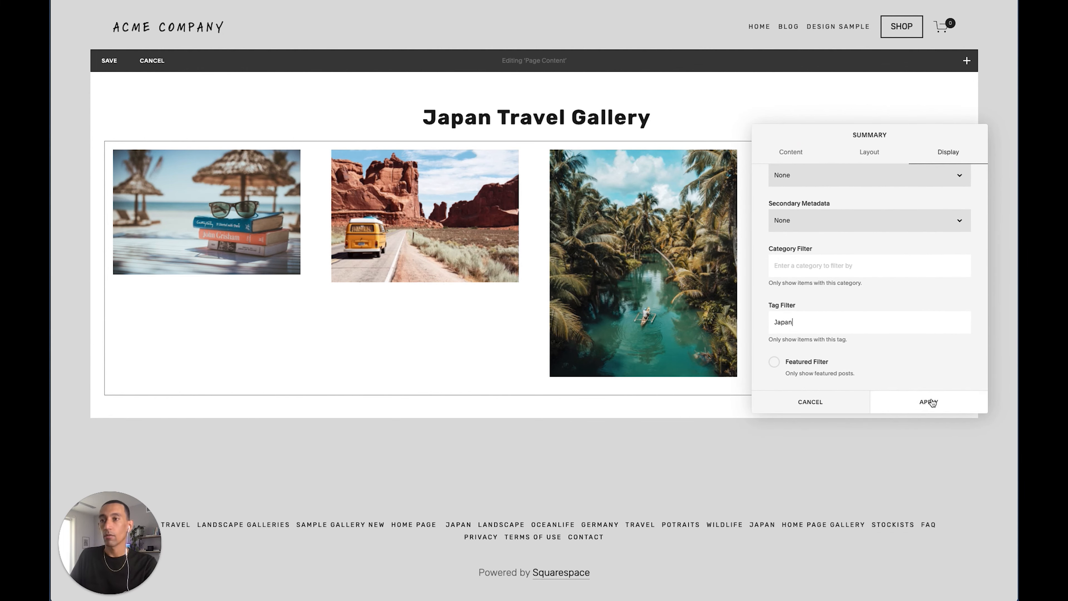
pyautogui.scroll(5, 902, 366)
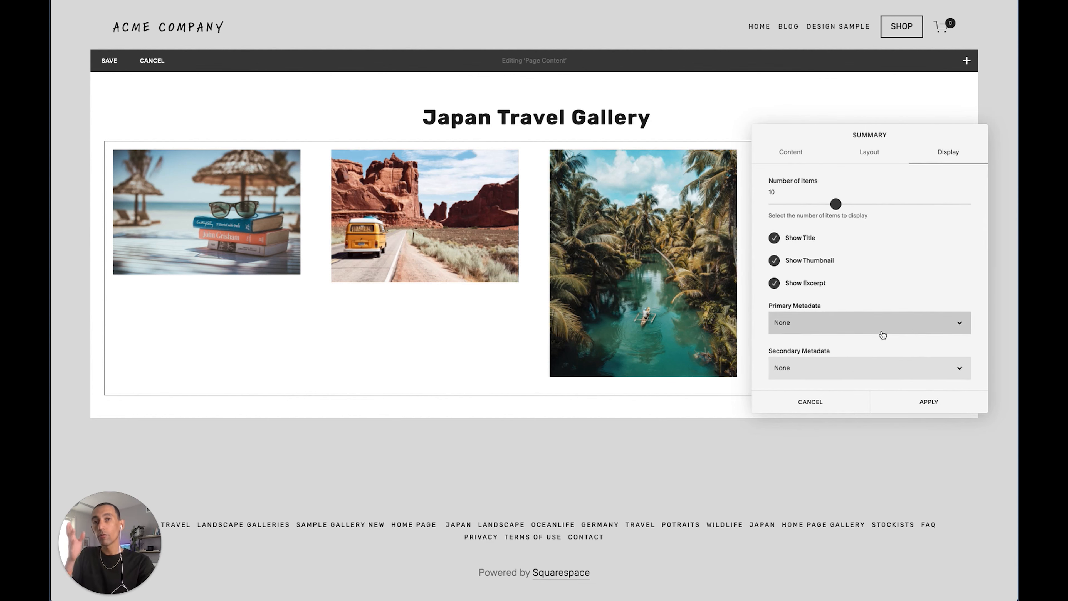